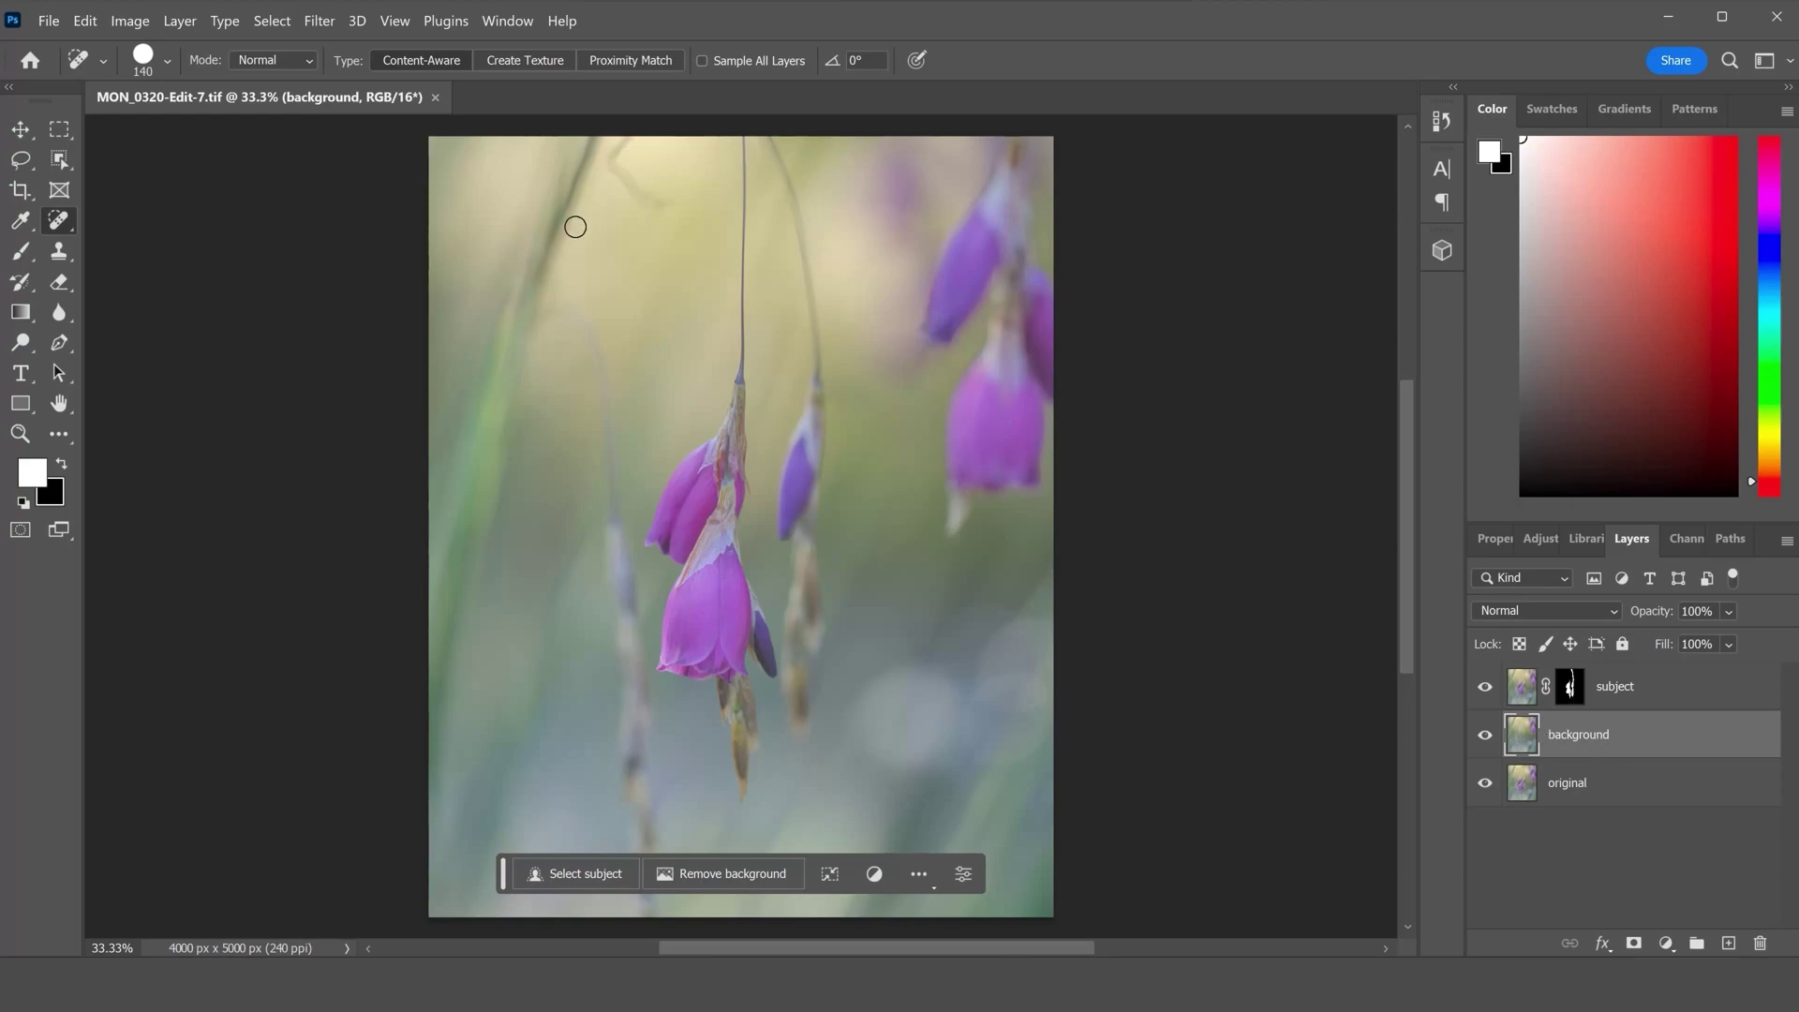
# Heal away the curled stem near the photo's upper edge on the background layer and save the file
pyautogui.moveTo(627, 142)
pyautogui.mouseDown()
pyautogui.moveTo(614, 170)
pyautogui.moveTo(673, 206)
pyautogui.mouseUp()
pyautogui.hotkey('ctrl', 's')
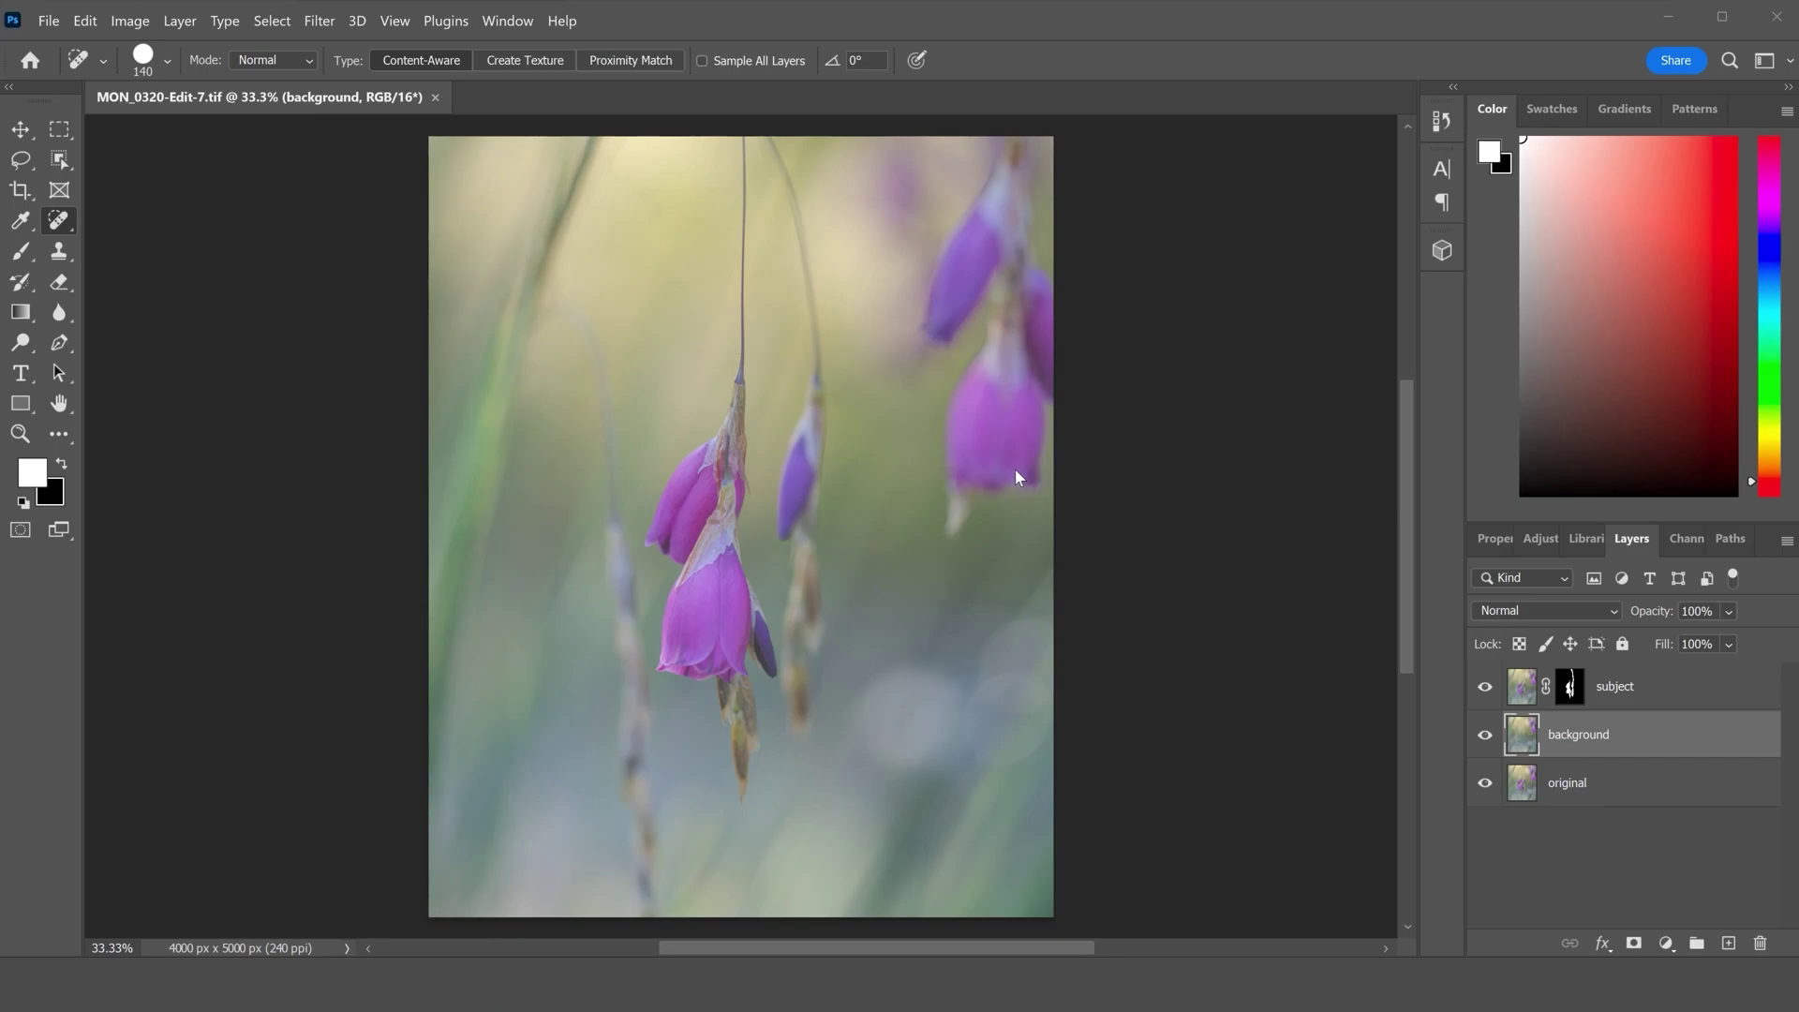
# Lasso the purple flowers in the photo's upper right corner, replace them with a Content-Aware fill at 100% opacity, deselect, and save
pyautogui.click(34, 167)
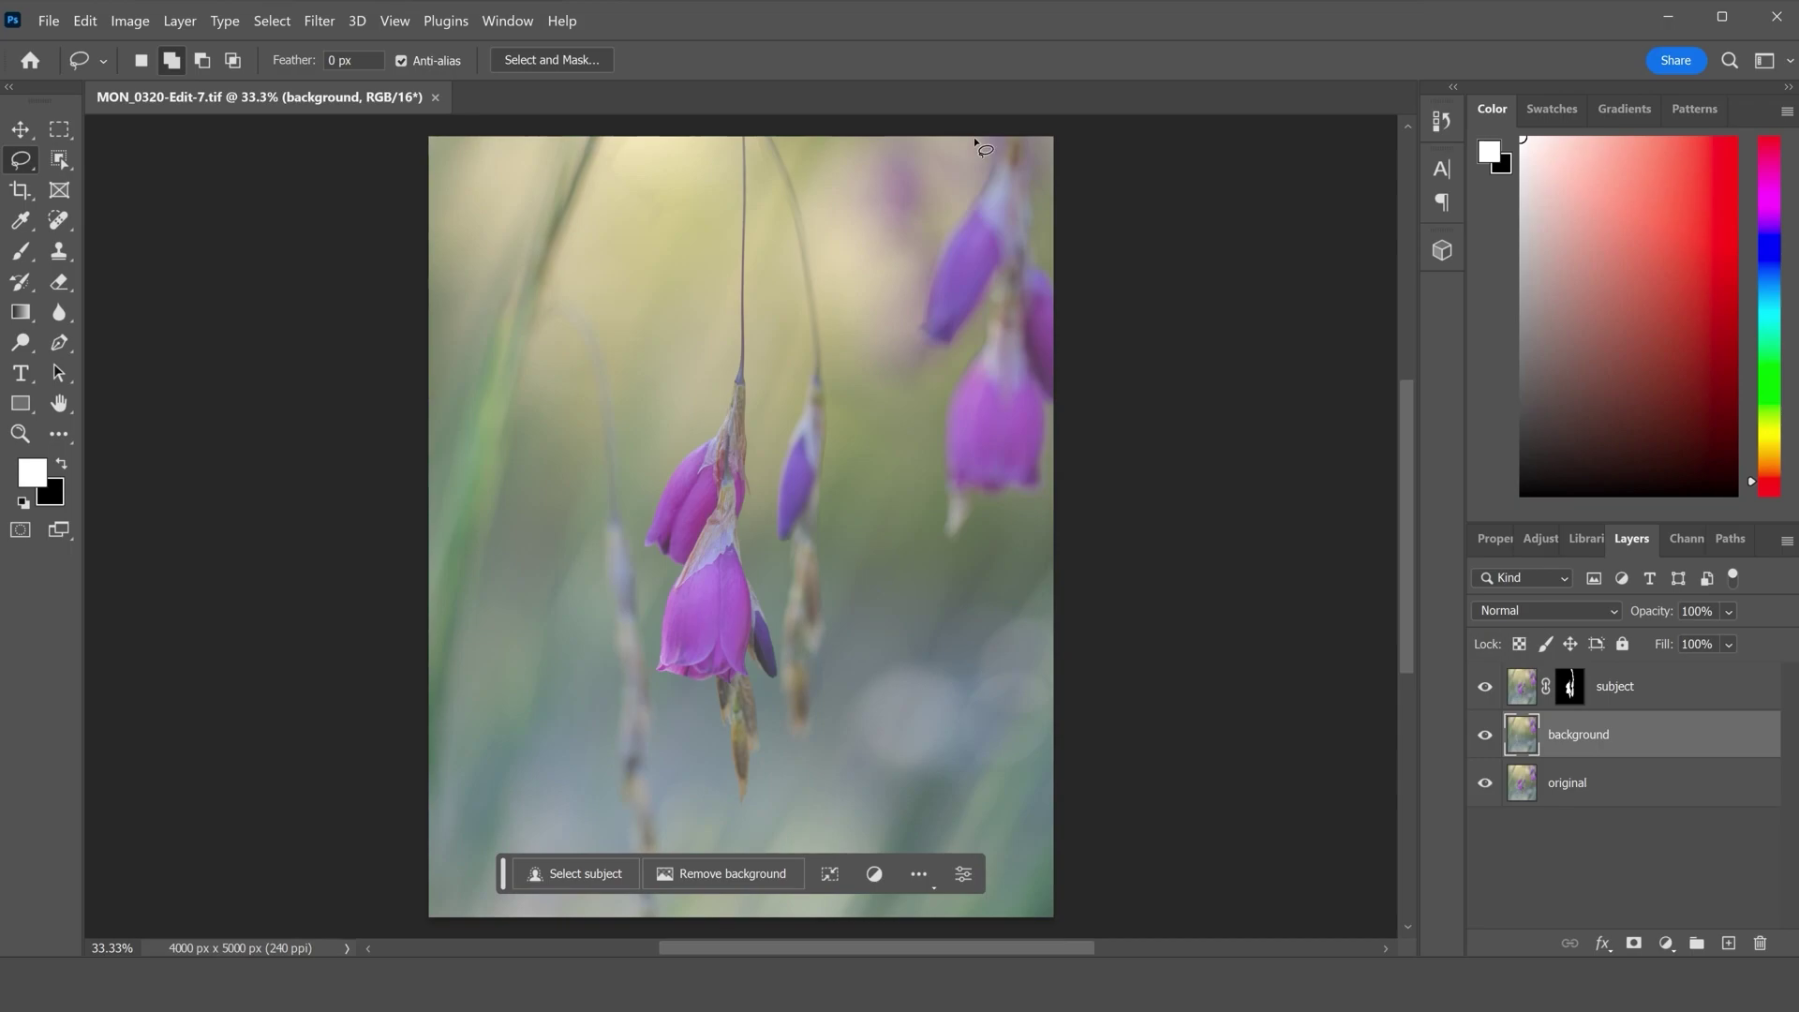
pyautogui.moveTo(973, 140)
pyautogui.mouseDown()
pyautogui.moveTo(887, 333)
pyautogui.moveTo(929, 372)
pyautogui.moveTo(926, 534)
pyautogui.moveTo(955, 559)
pyautogui.moveTo(1043, 514)
pyautogui.moveTo(1102, 398)
pyautogui.moveTo(1122, 183)
pyautogui.moveTo(1126, 94)
pyautogui.moveTo(973, 111)
pyautogui.mouseUp()
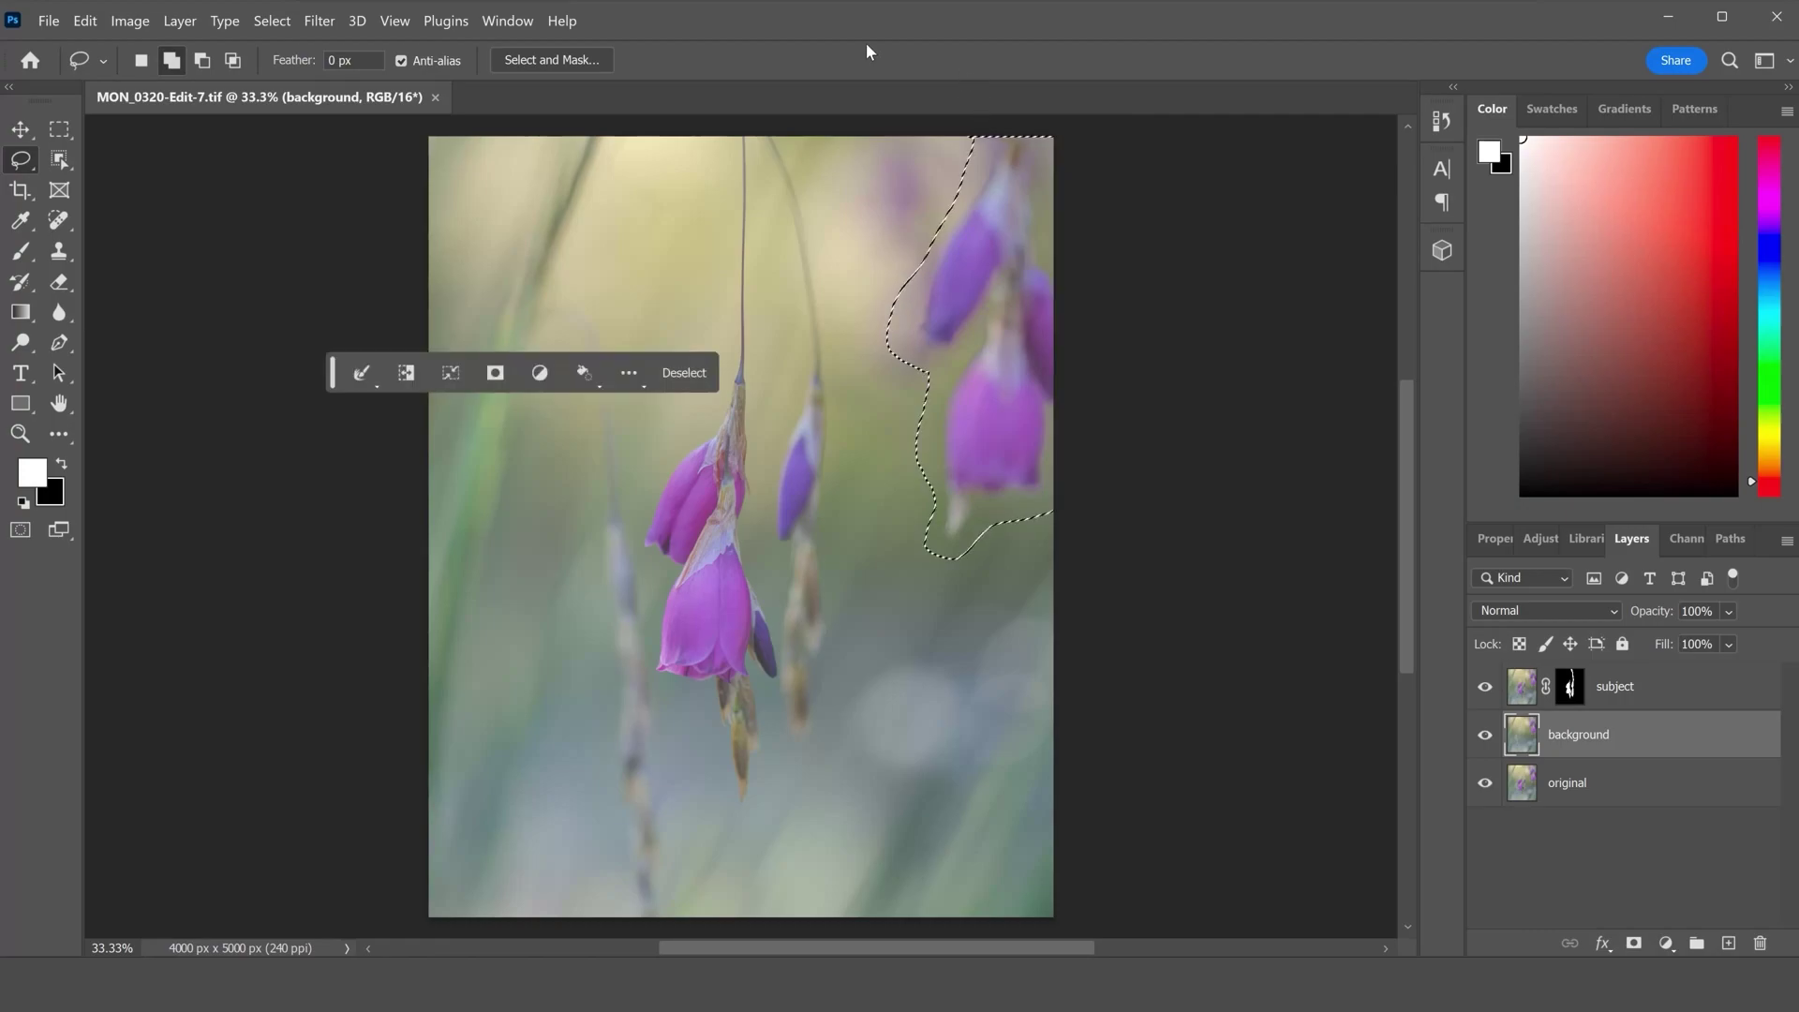
pyautogui.click(93, 22)
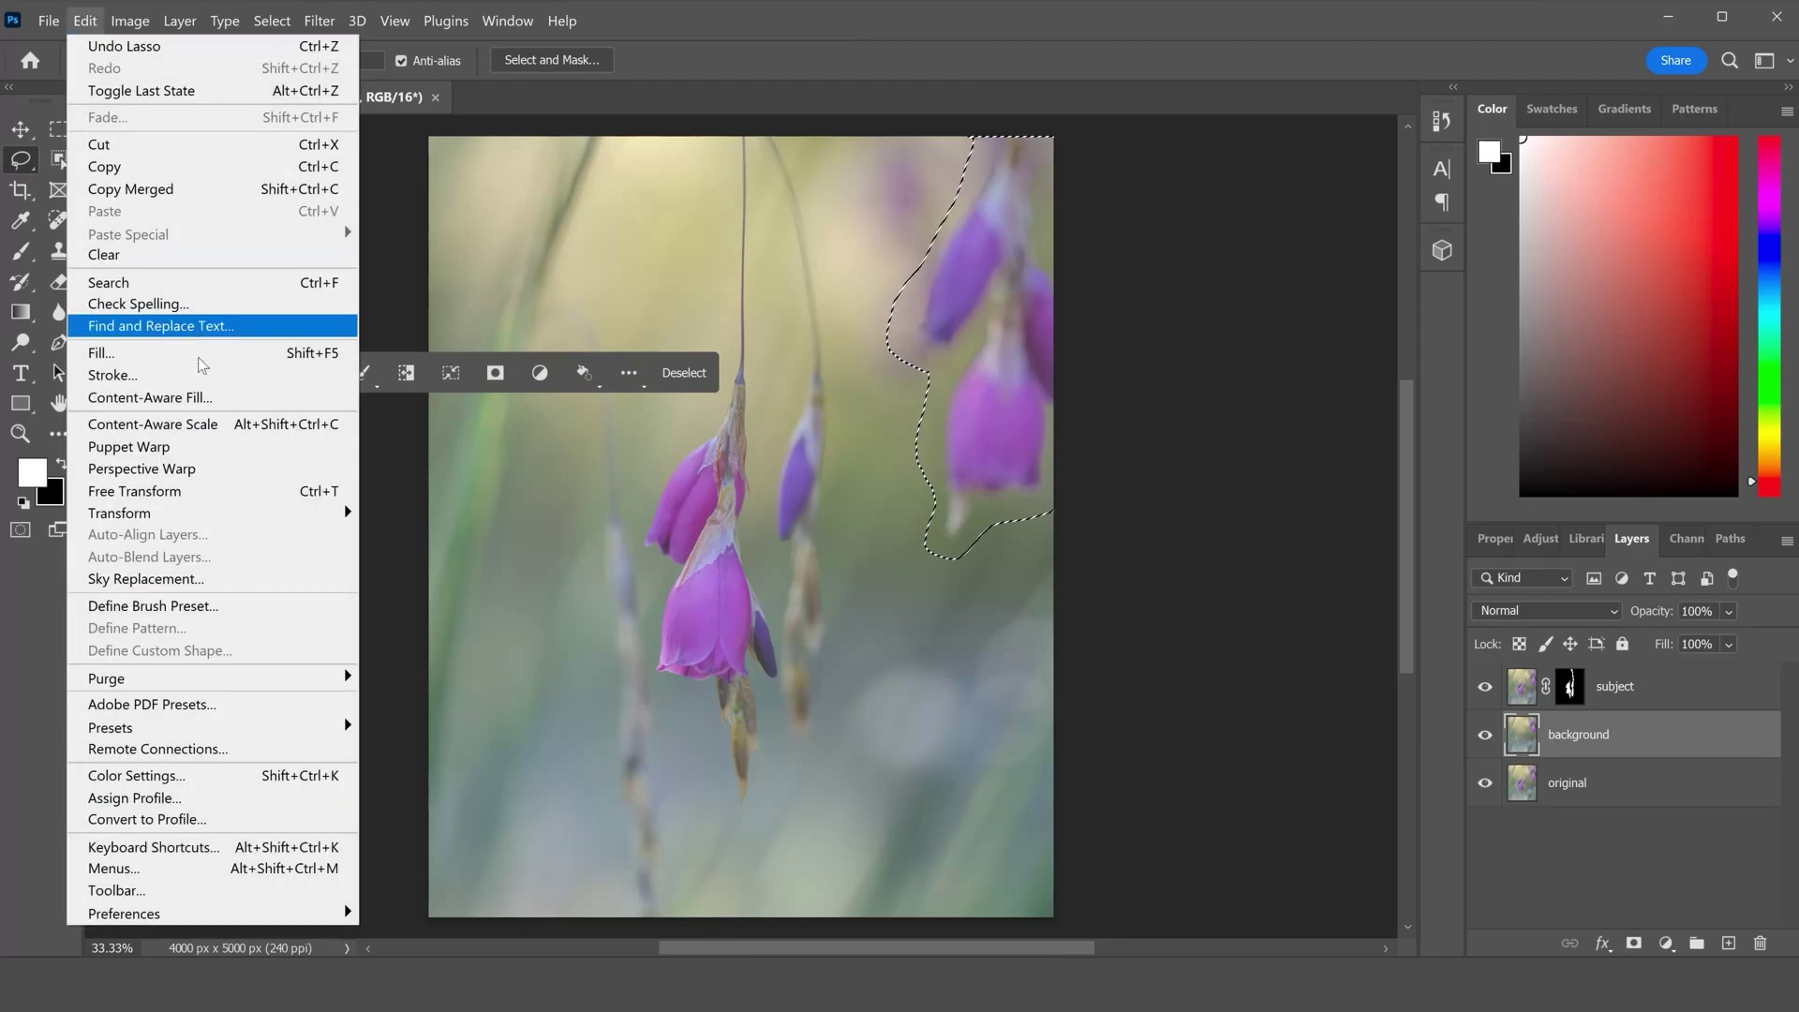
pyautogui.click(131, 352)
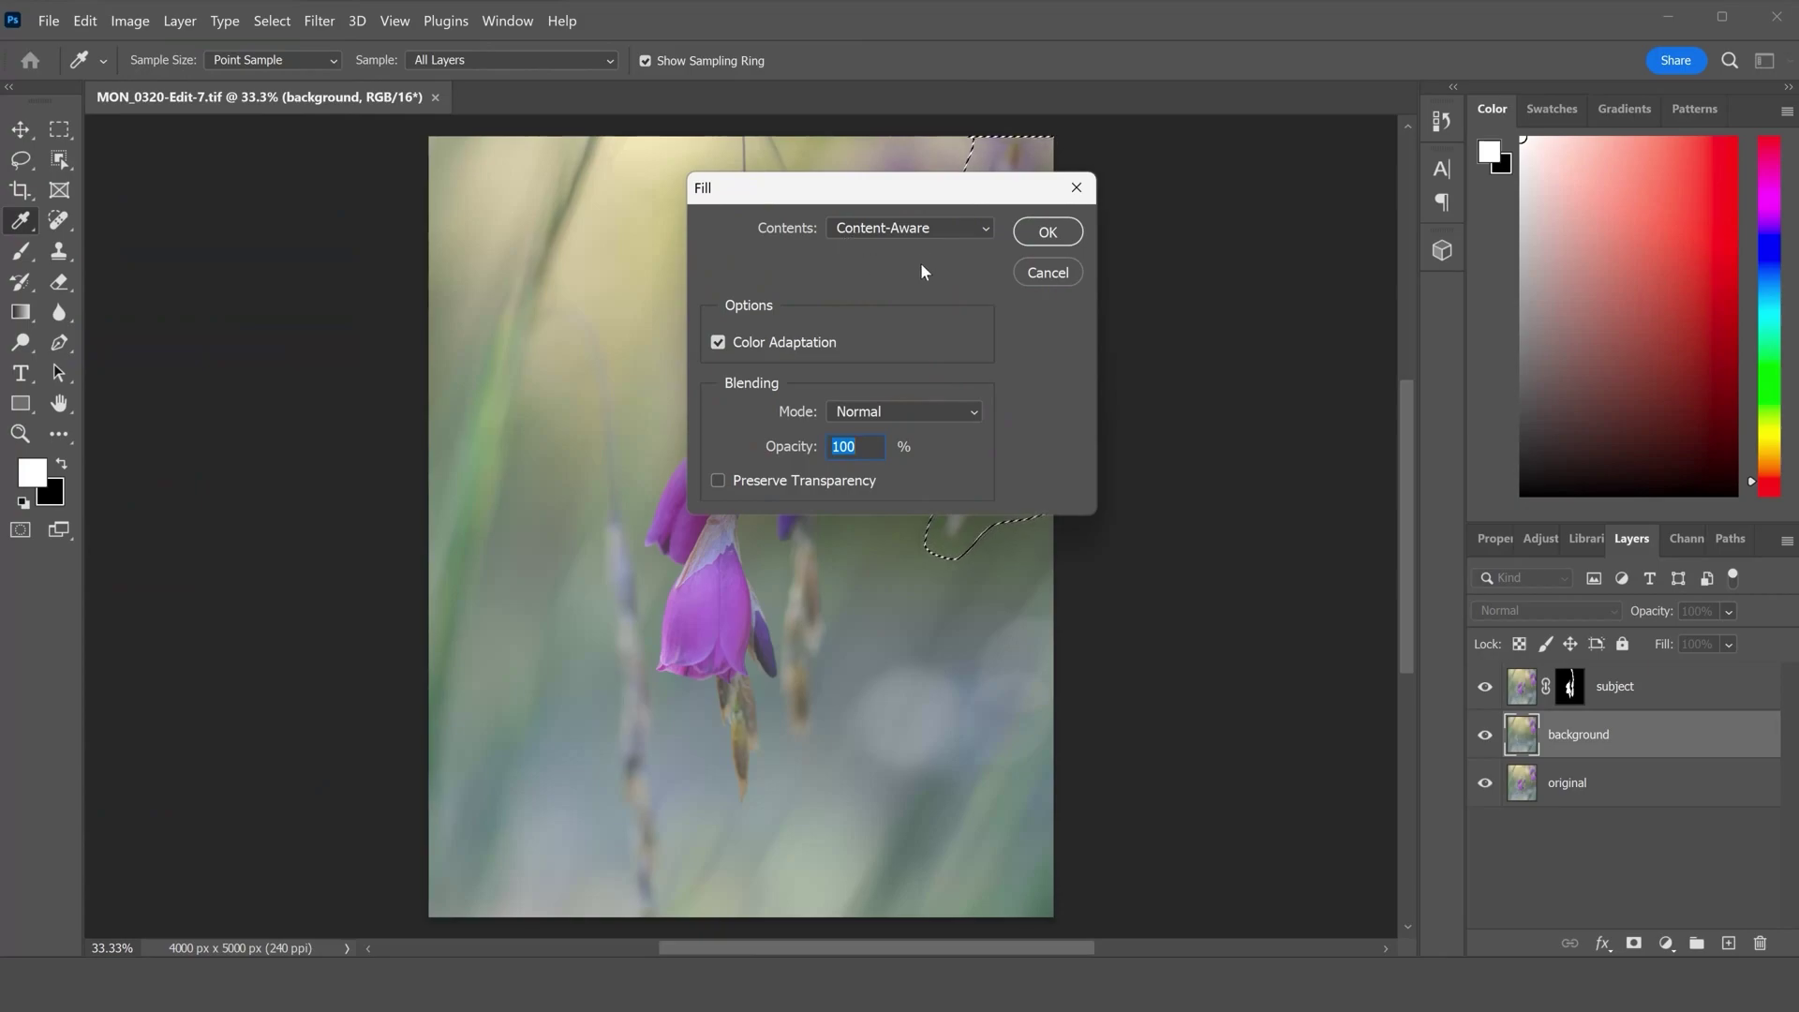
pyautogui.click(1049, 232)
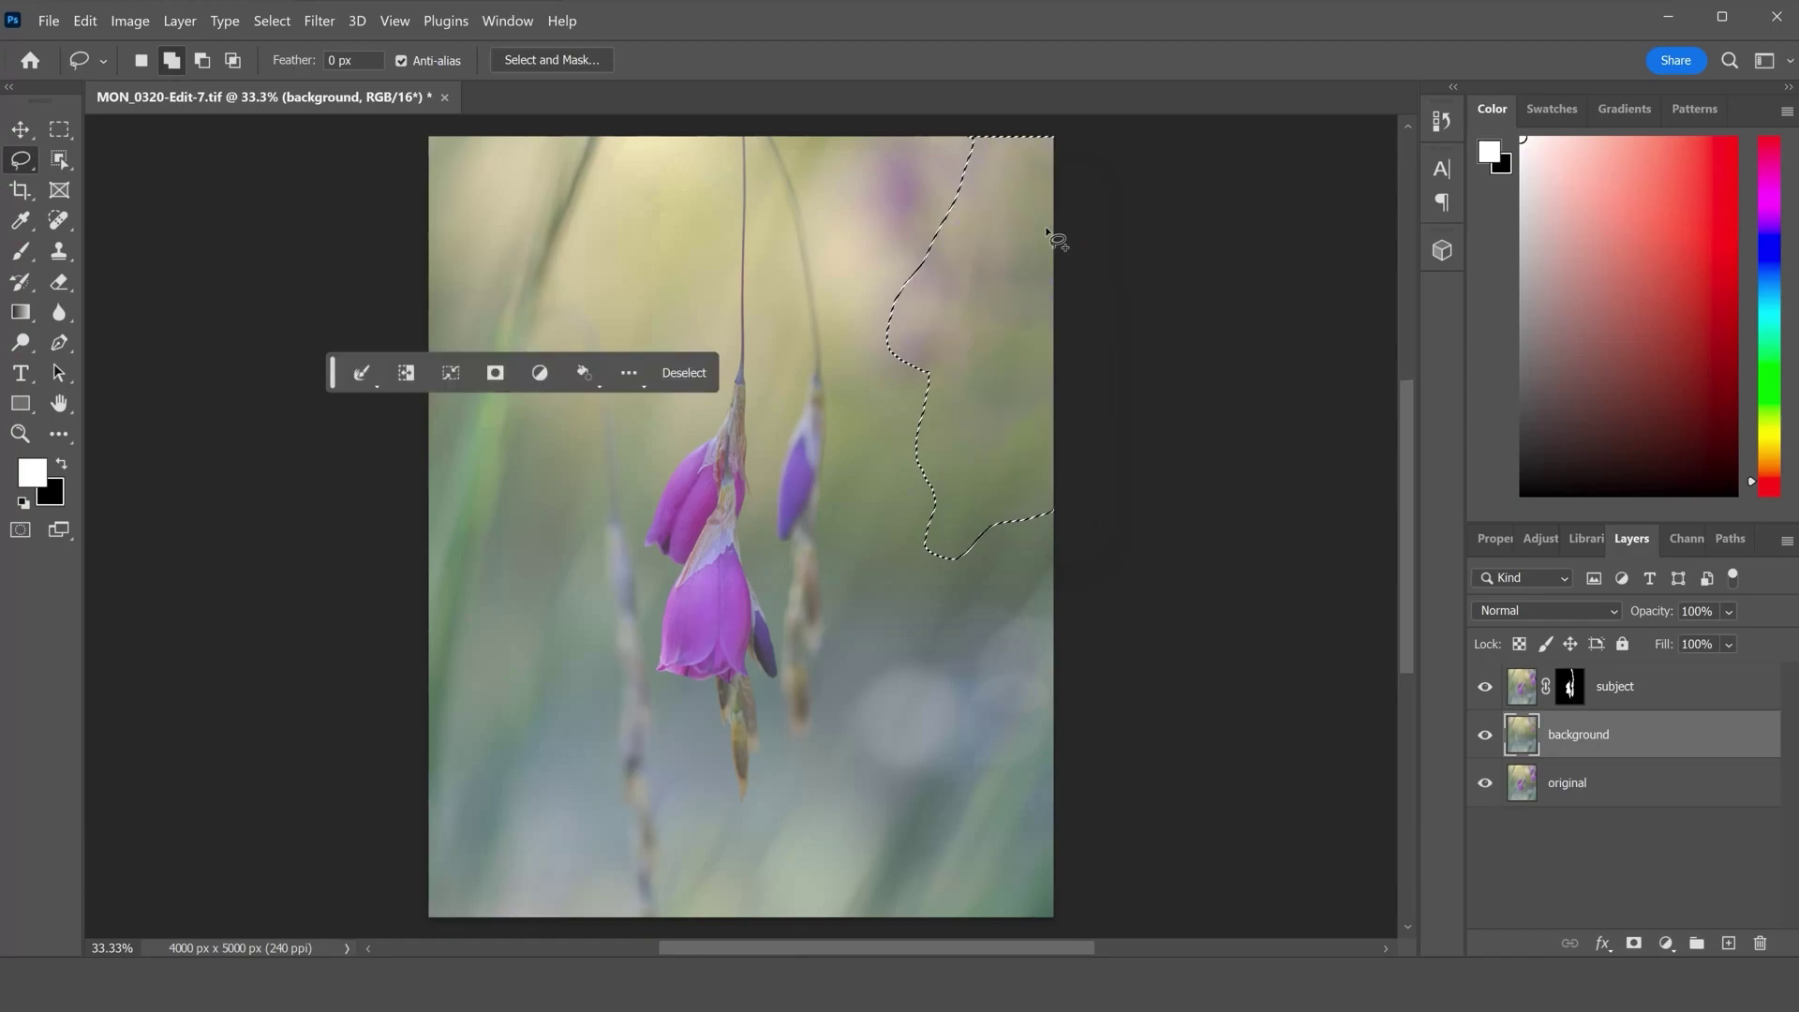
pyautogui.rightClick(1011, 253)
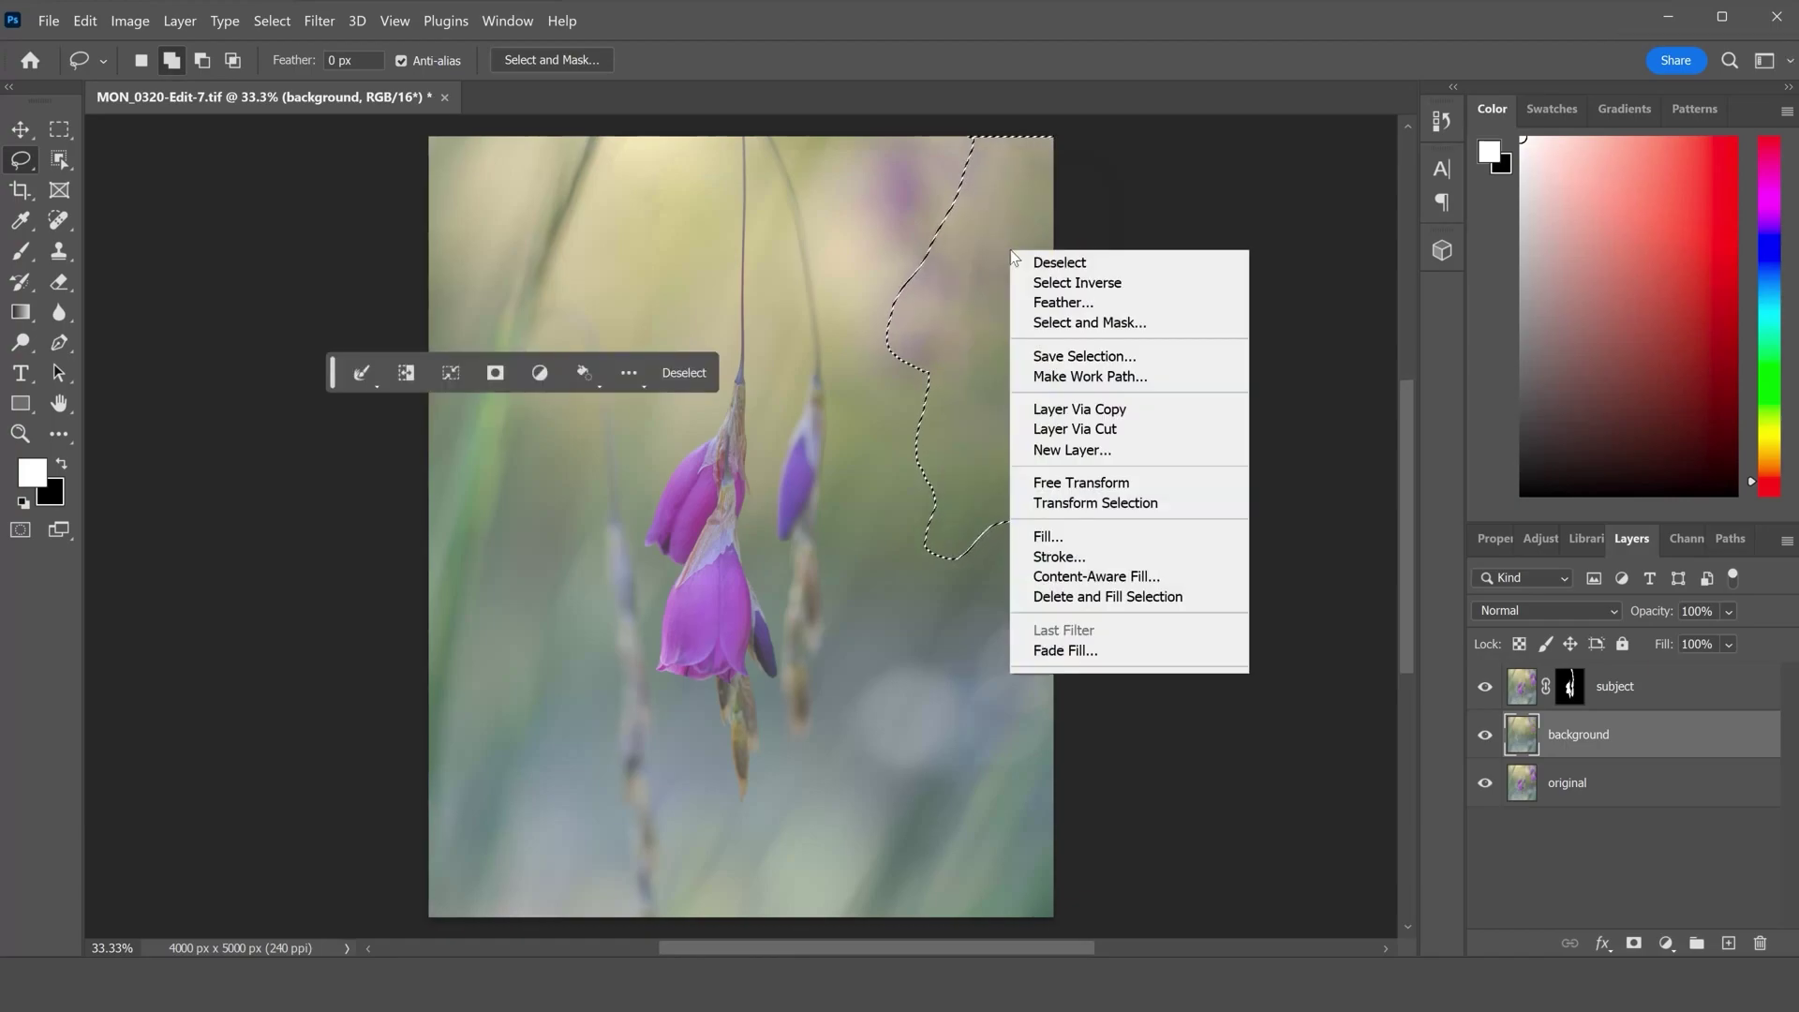
pyautogui.click(1034, 263)
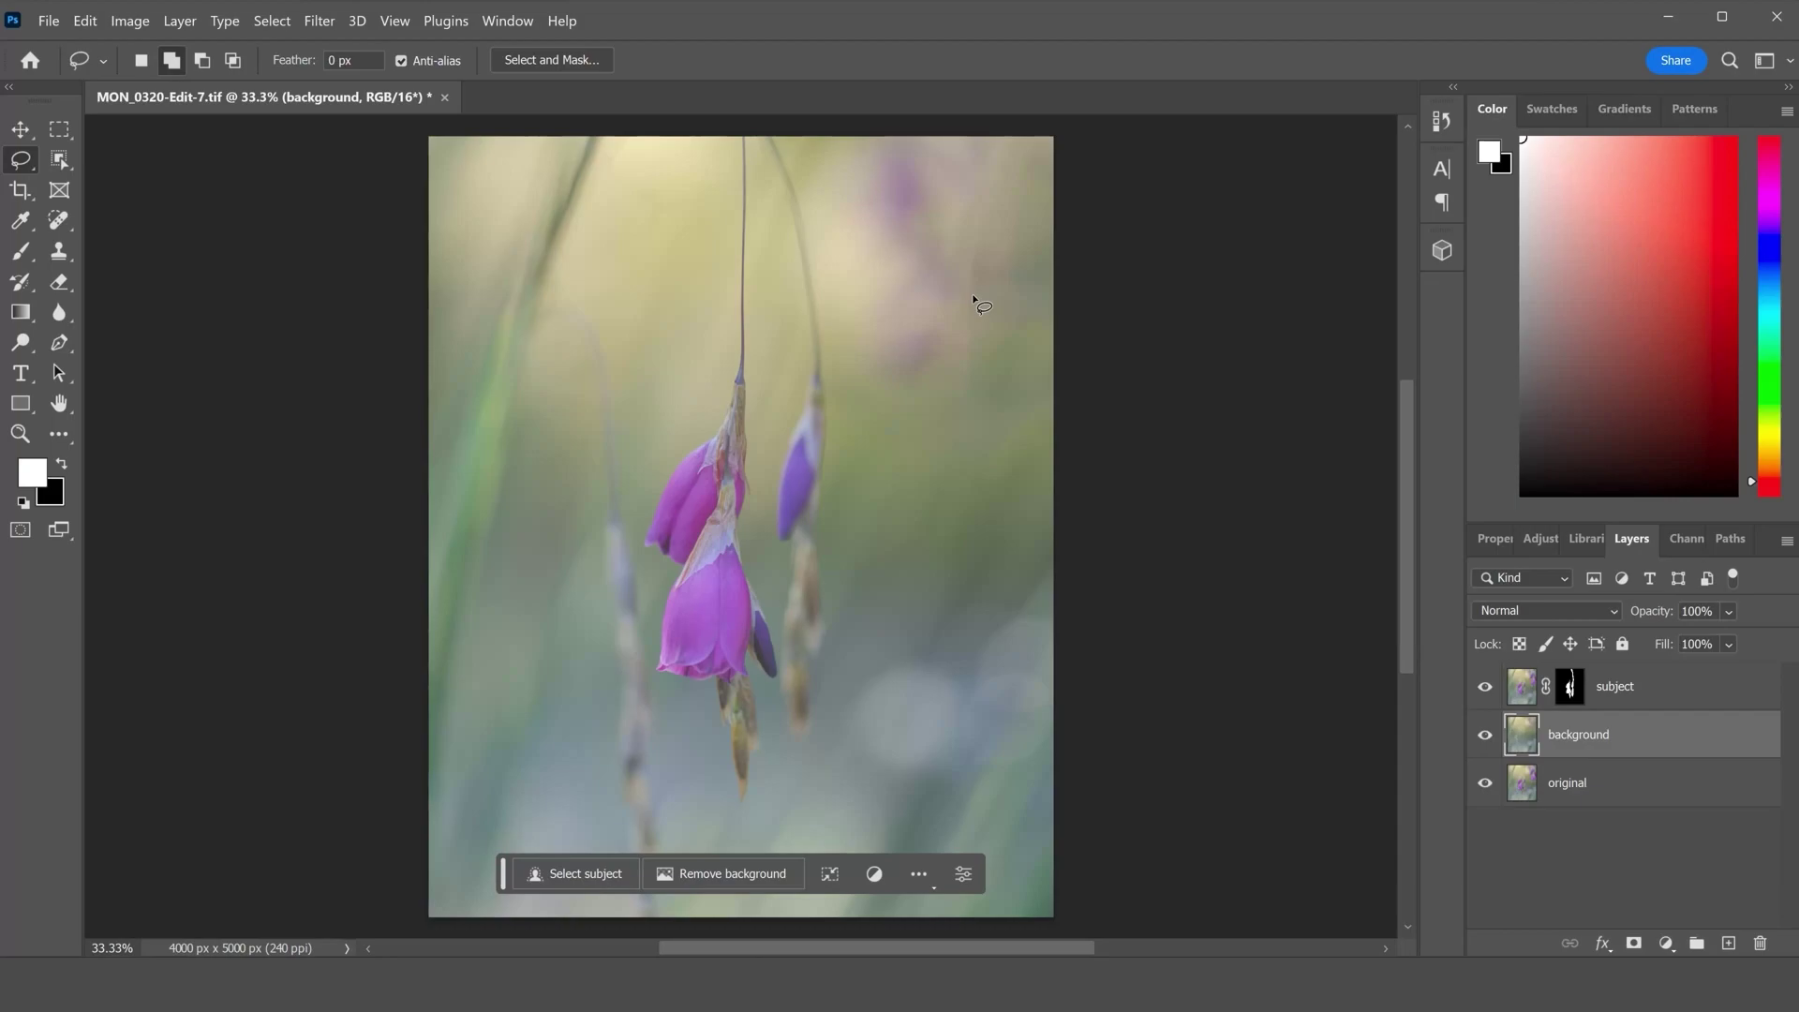
pyautogui.hotkey('ctrl', 's')
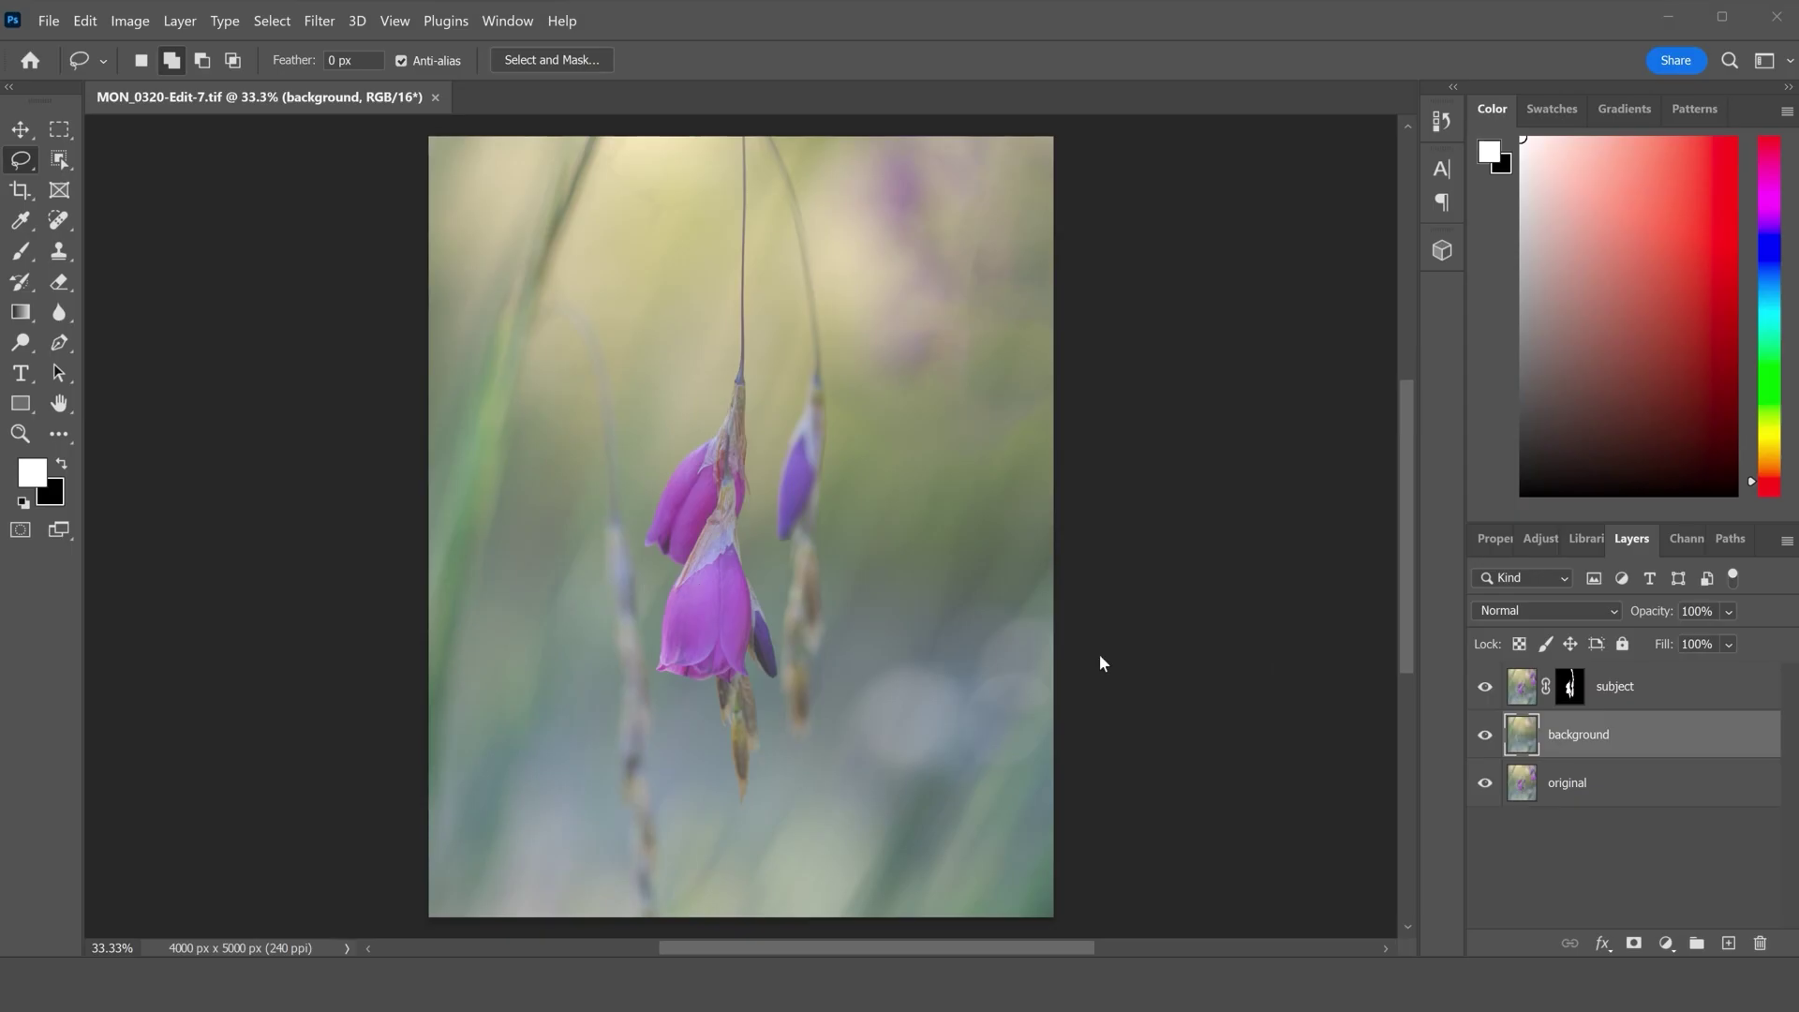
# With the subject layer temporarily hidden, lasso the blurred stem left of the main flower and remove it from the background layer with a Content-Aware fill
pyautogui.press('b')
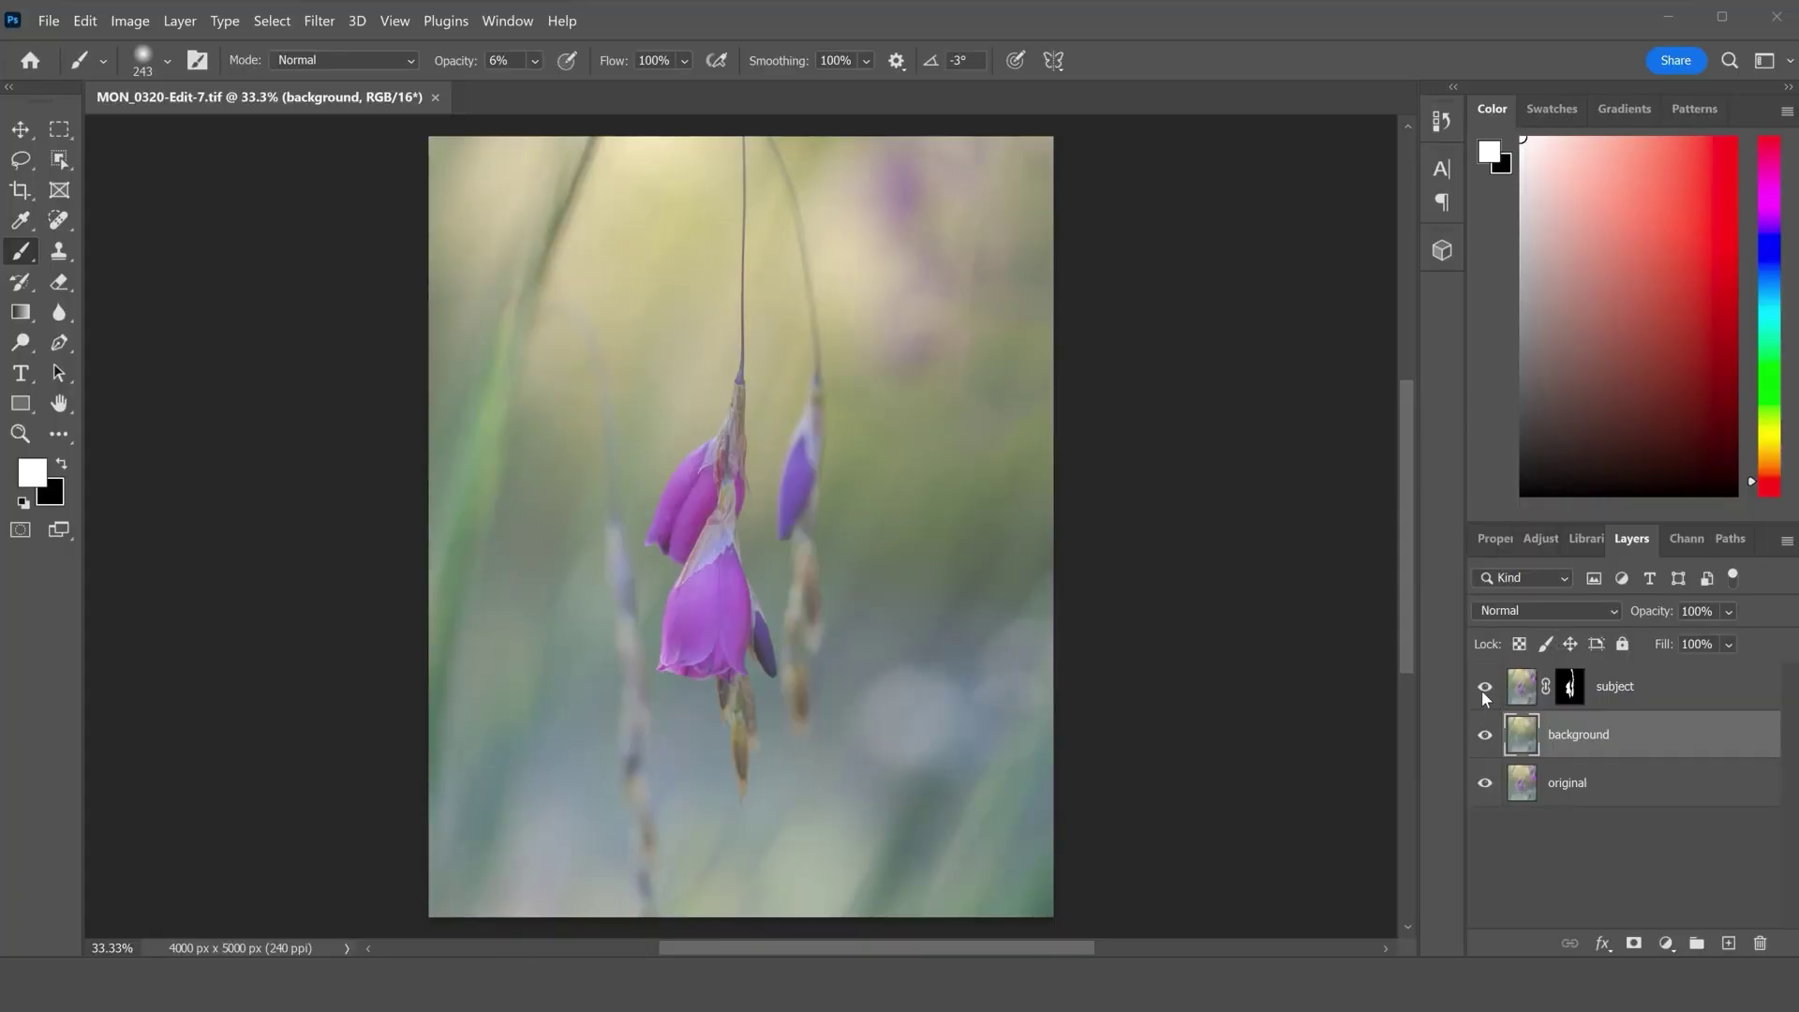
pyautogui.click(1484, 686)
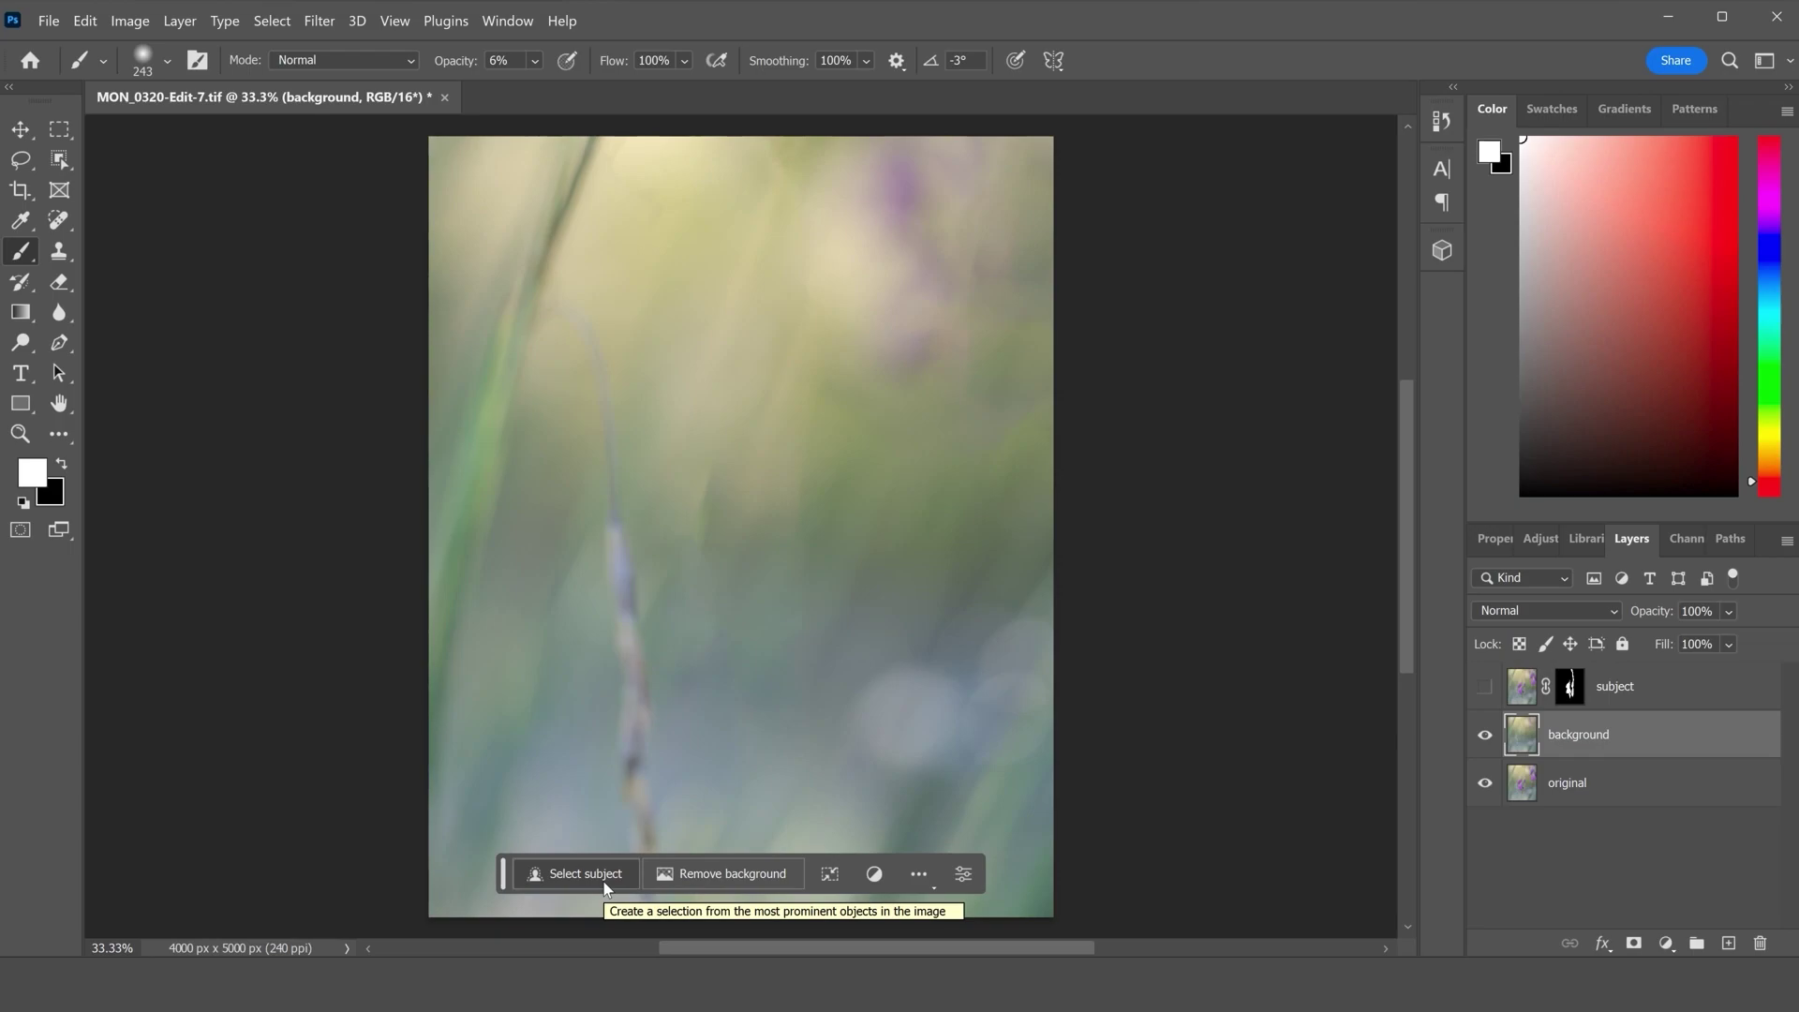
pyautogui.click(16, 167)
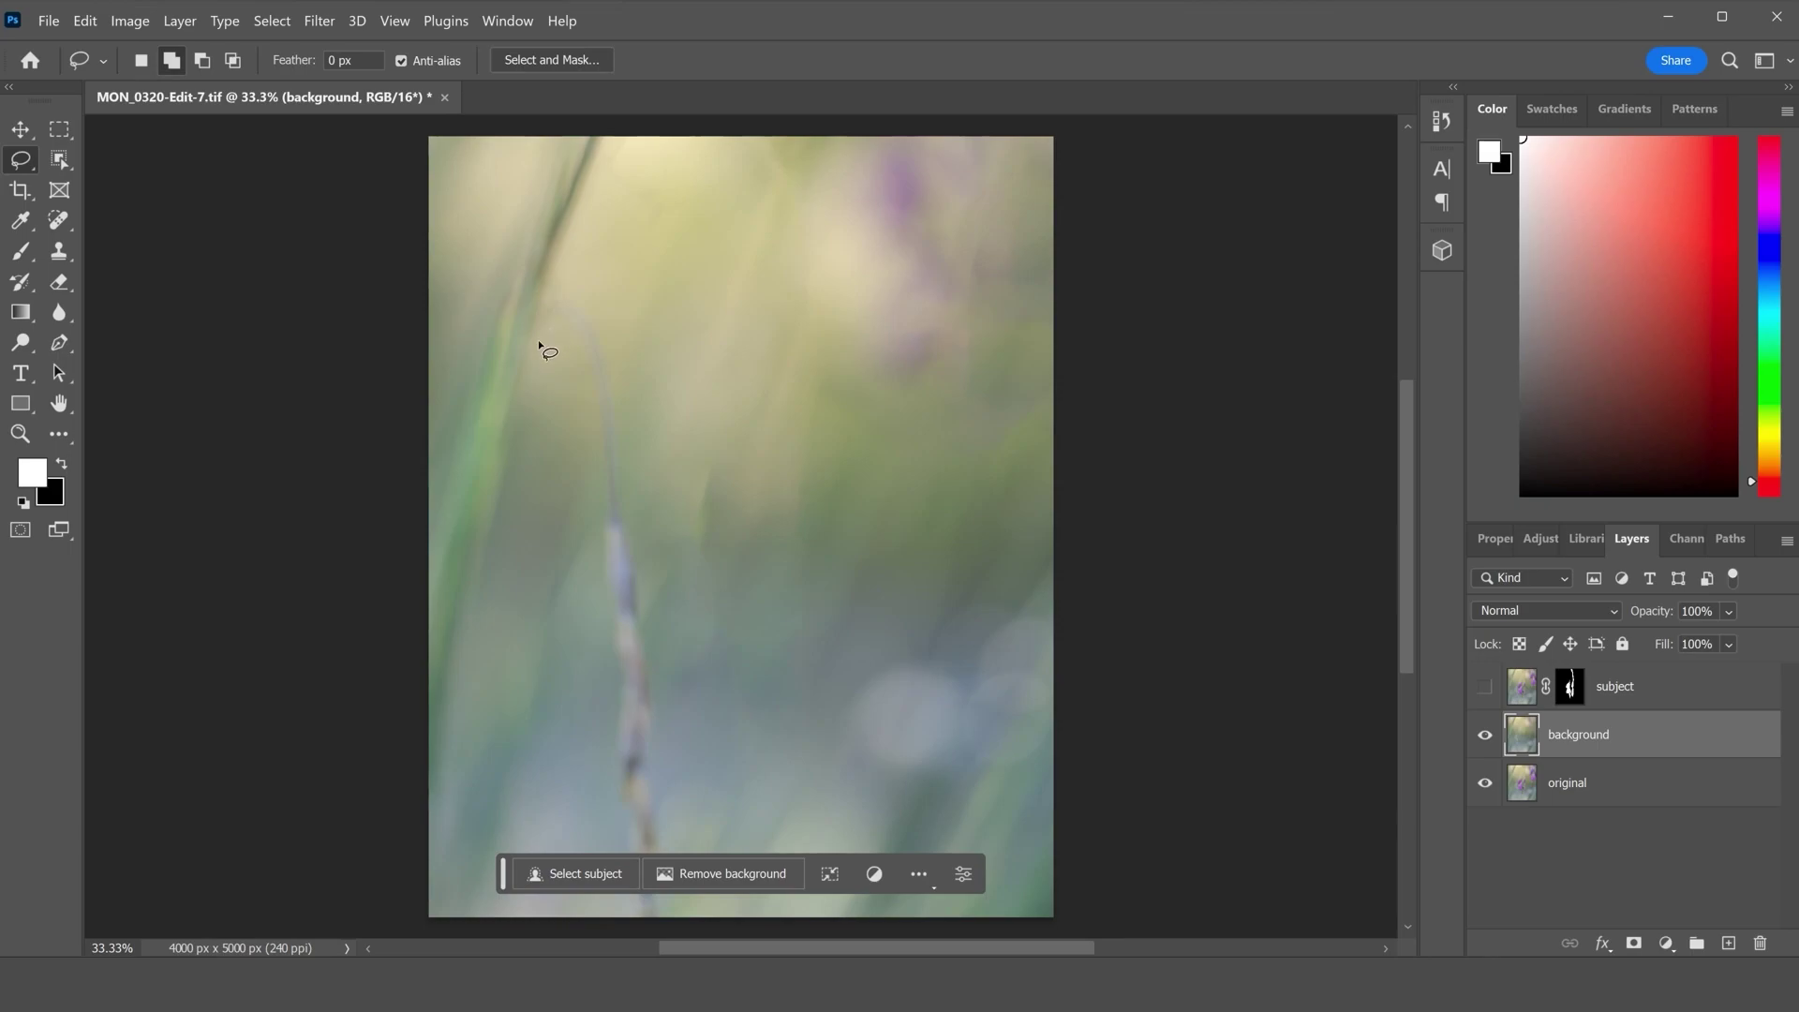
pyautogui.moveTo(534, 340)
pyautogui.mouseDown()
pyautogui.moveTo(559, 341)
pyautogui.moveTo(573, 399)
pyautogui.moveTo(620, 927)
pyautogui.moveTo(680, 937)
pyautogui.moveTo(693, 890)
pyautogui.moveTo(664, 730)
pyautogui.moveTo(666, 511)
pyautogui.moveTo(633, 324)
pyautogui.moveTo(590, 298)
pyautogui.moveTo(541, 312)
pyautogui.moveTo(545, 356)
pyautogui.mouseUp()
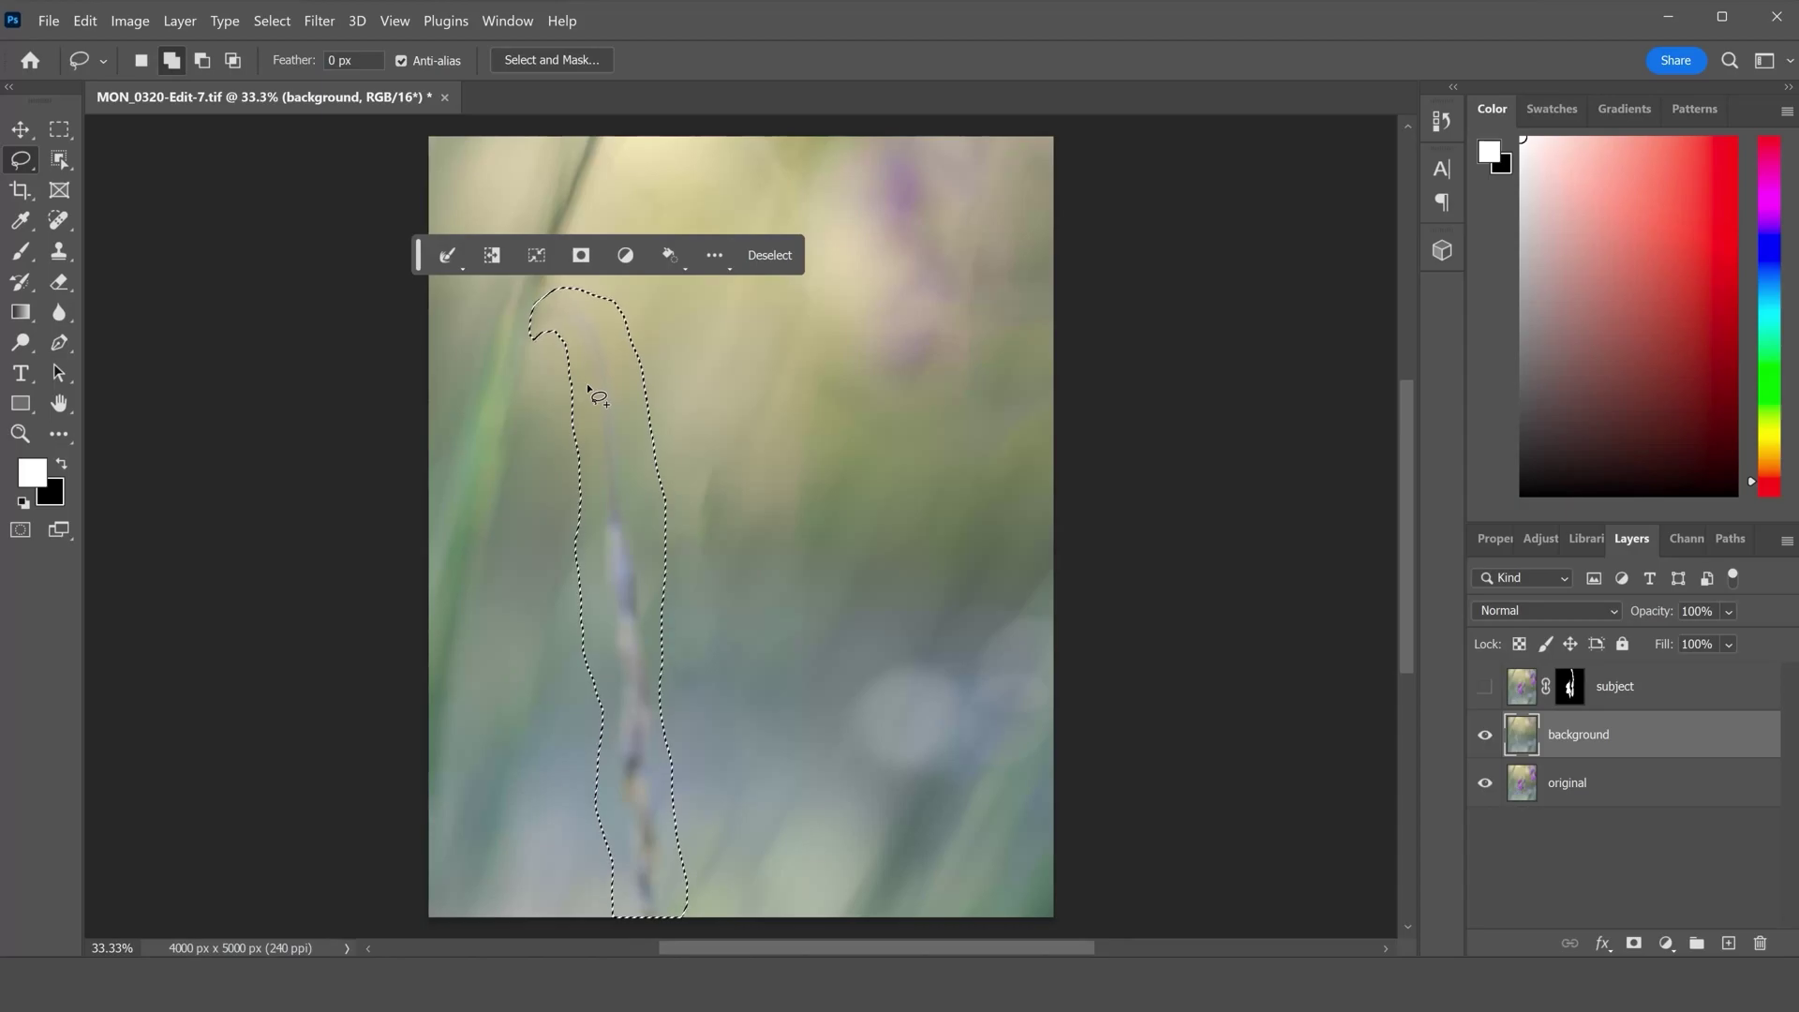
pyautogui.click(84, 20)
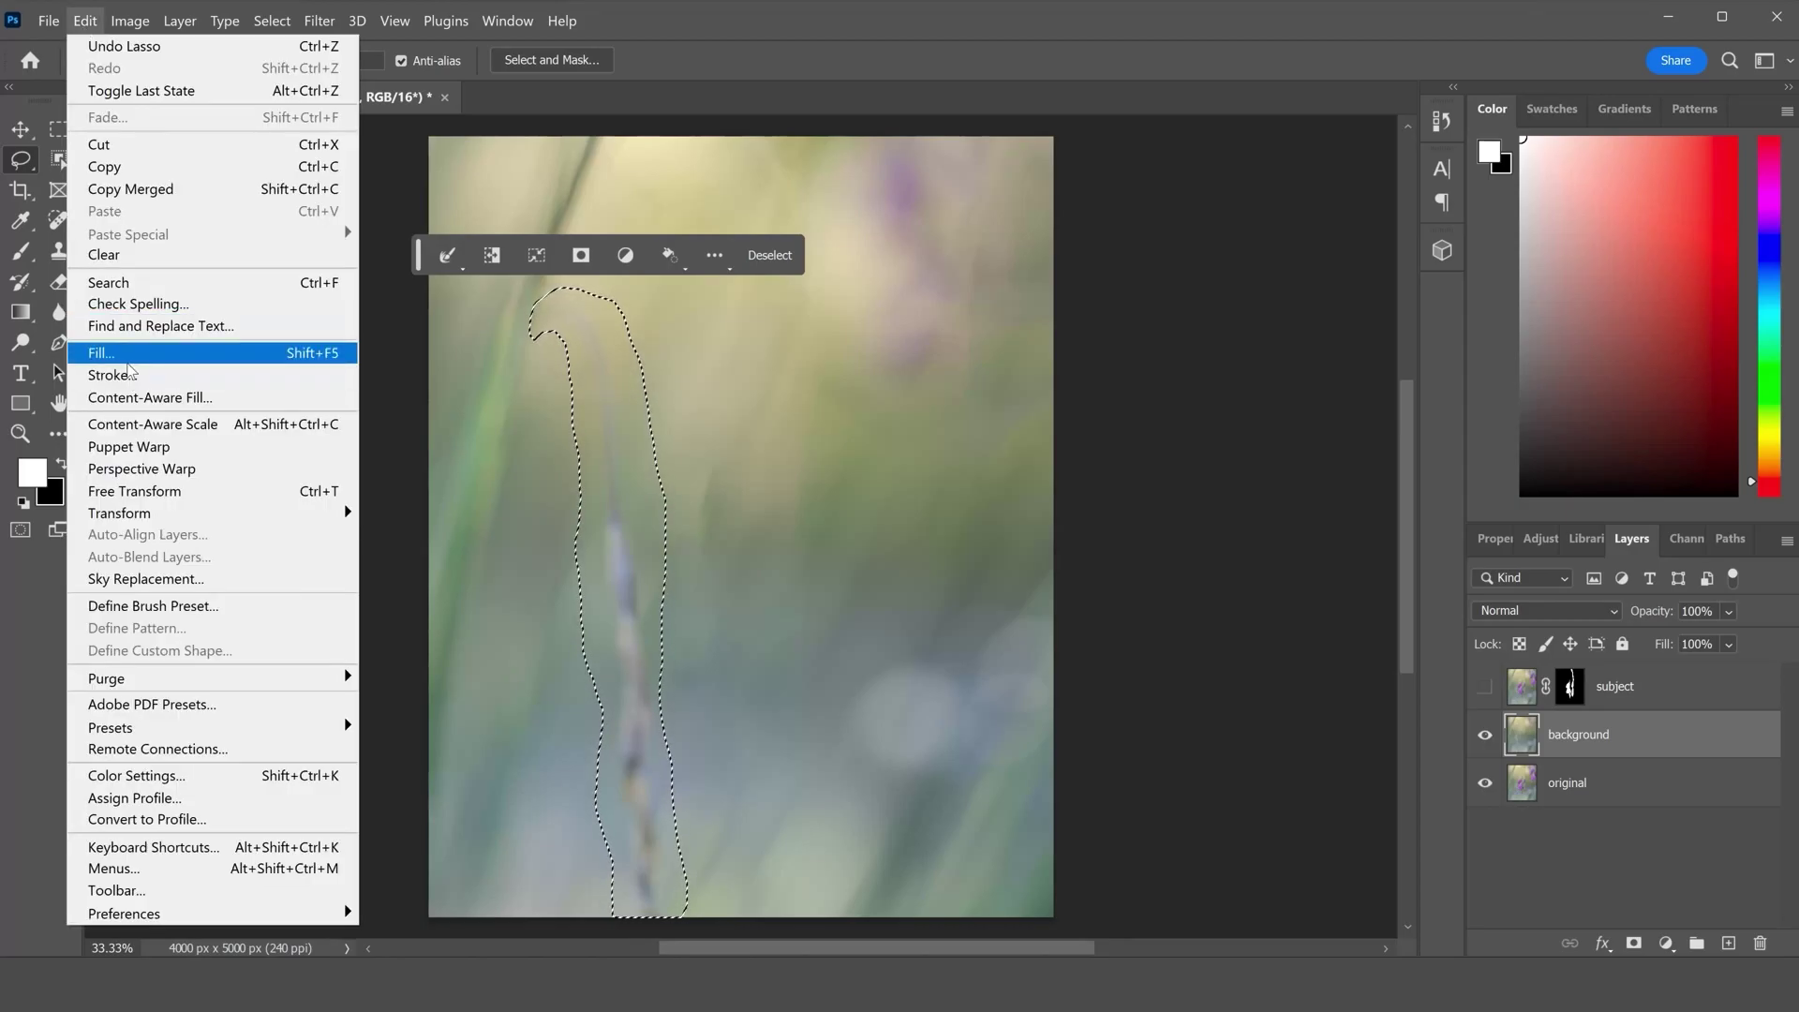
pyautogui.click(111, 354)
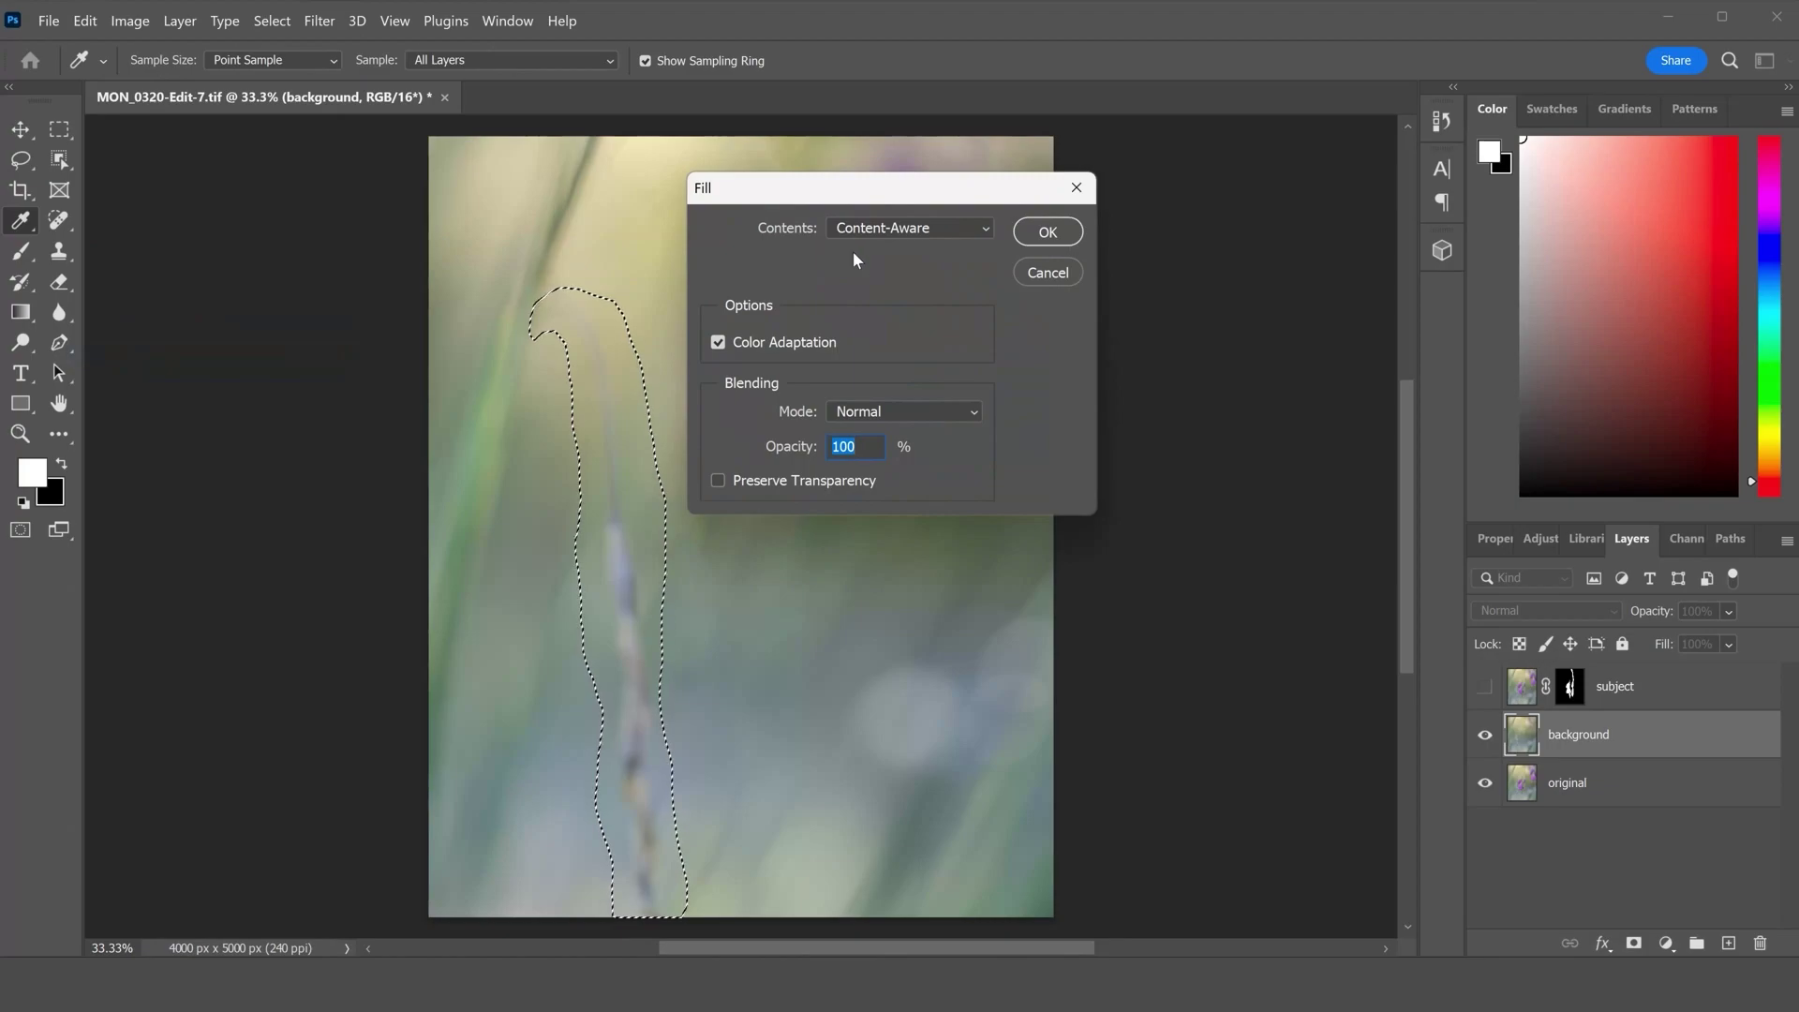
pyautogui.click(1048, 232)
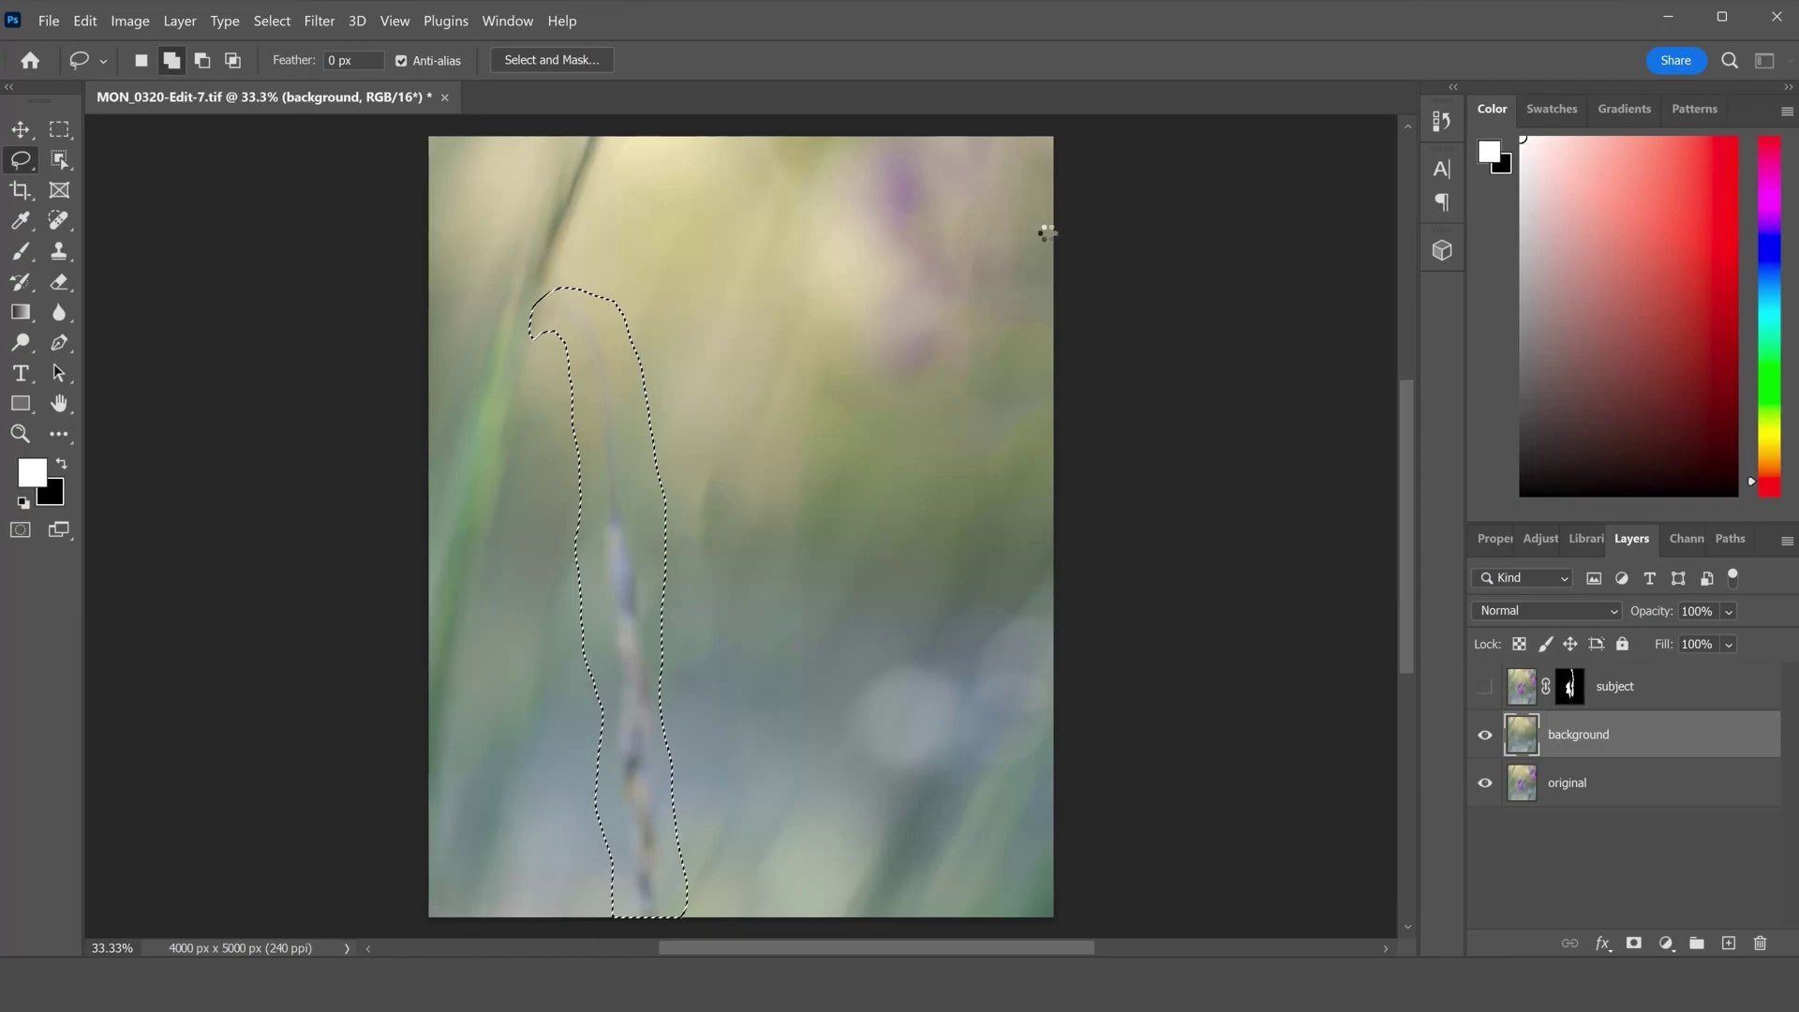
pyautogui.hotkey('ctrl', 'd')
pyautogui.press('b')
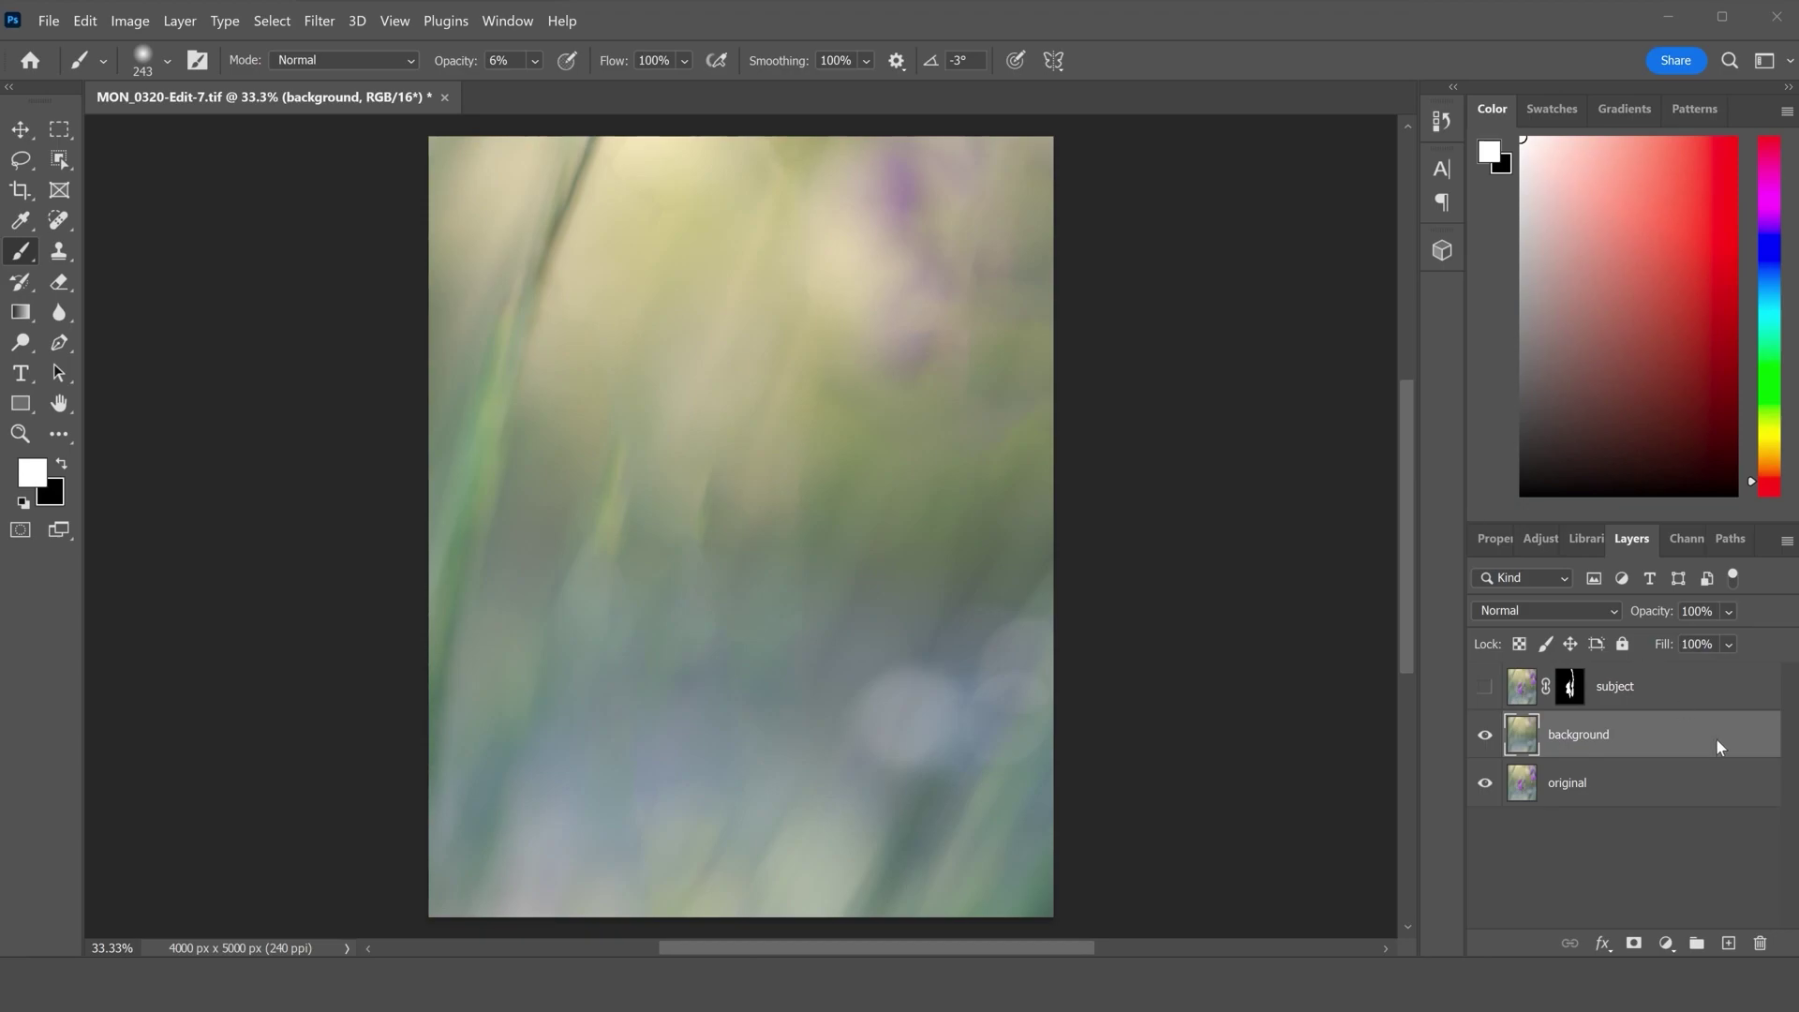
pyautogui.click(1485, 685)
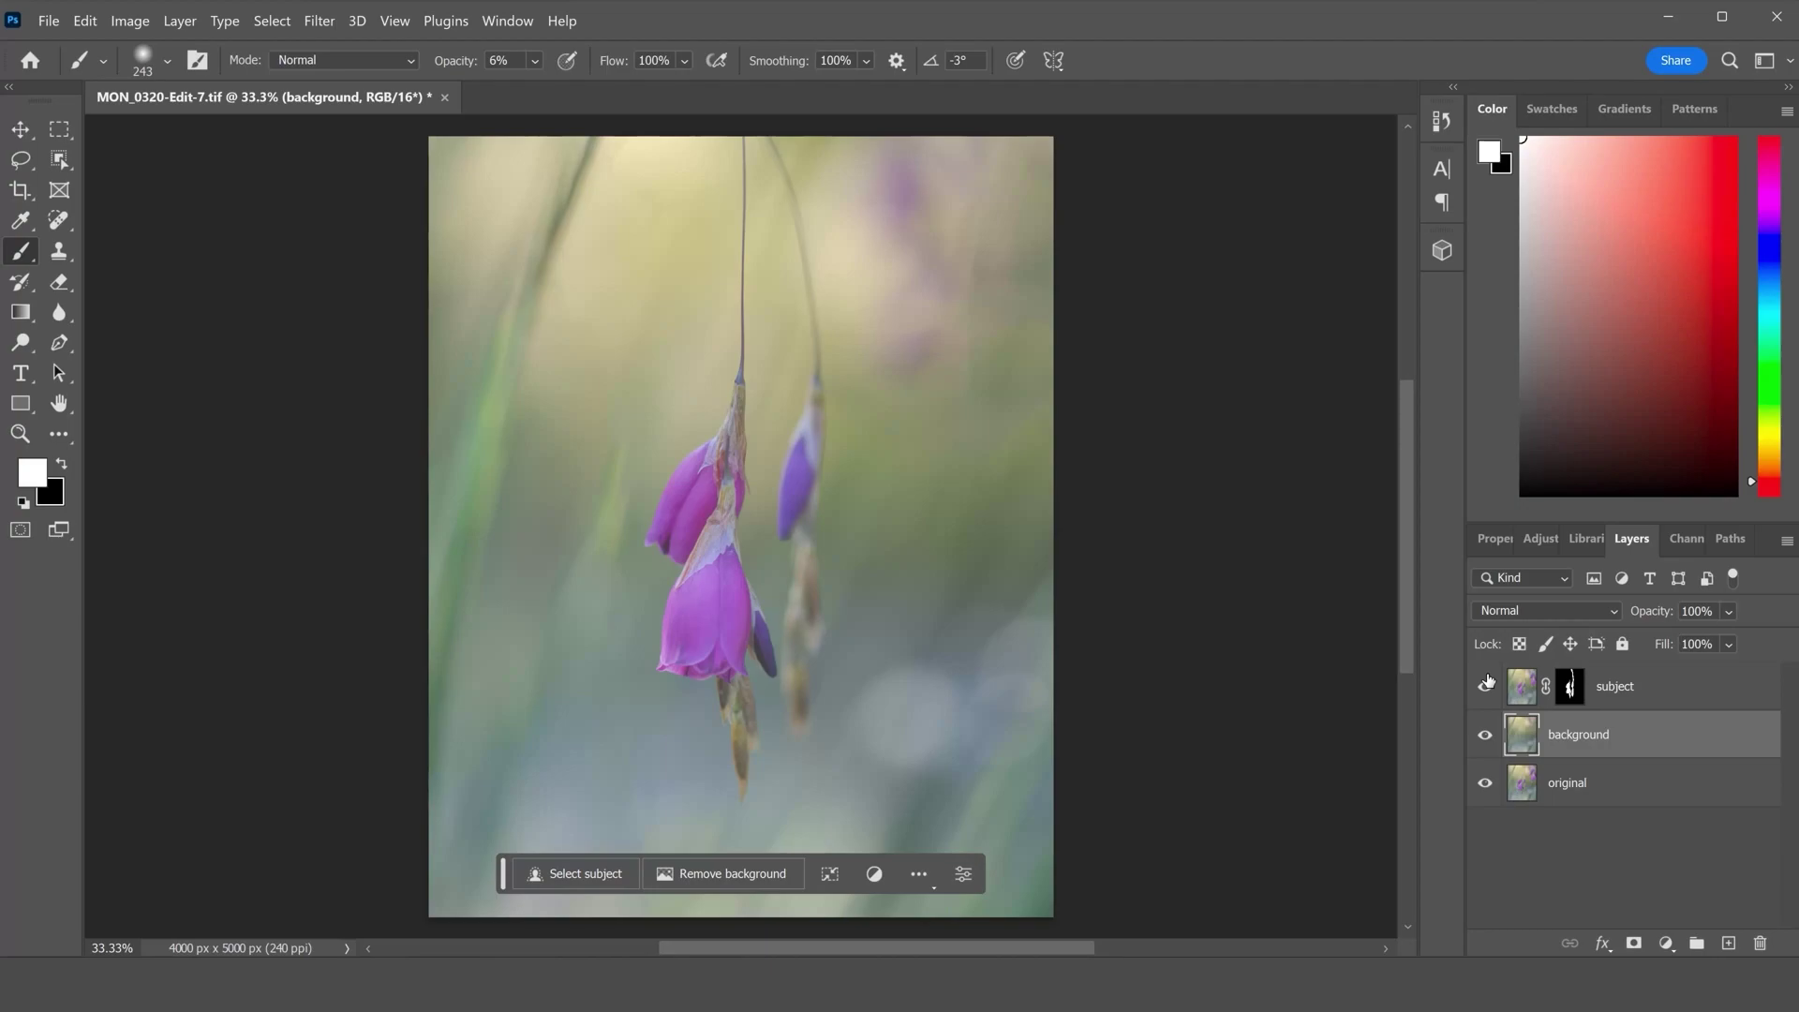
# Brush white at 6% opacity over the main flower's edges on the subject layer's mask
pyautogui.click(1734, 693)
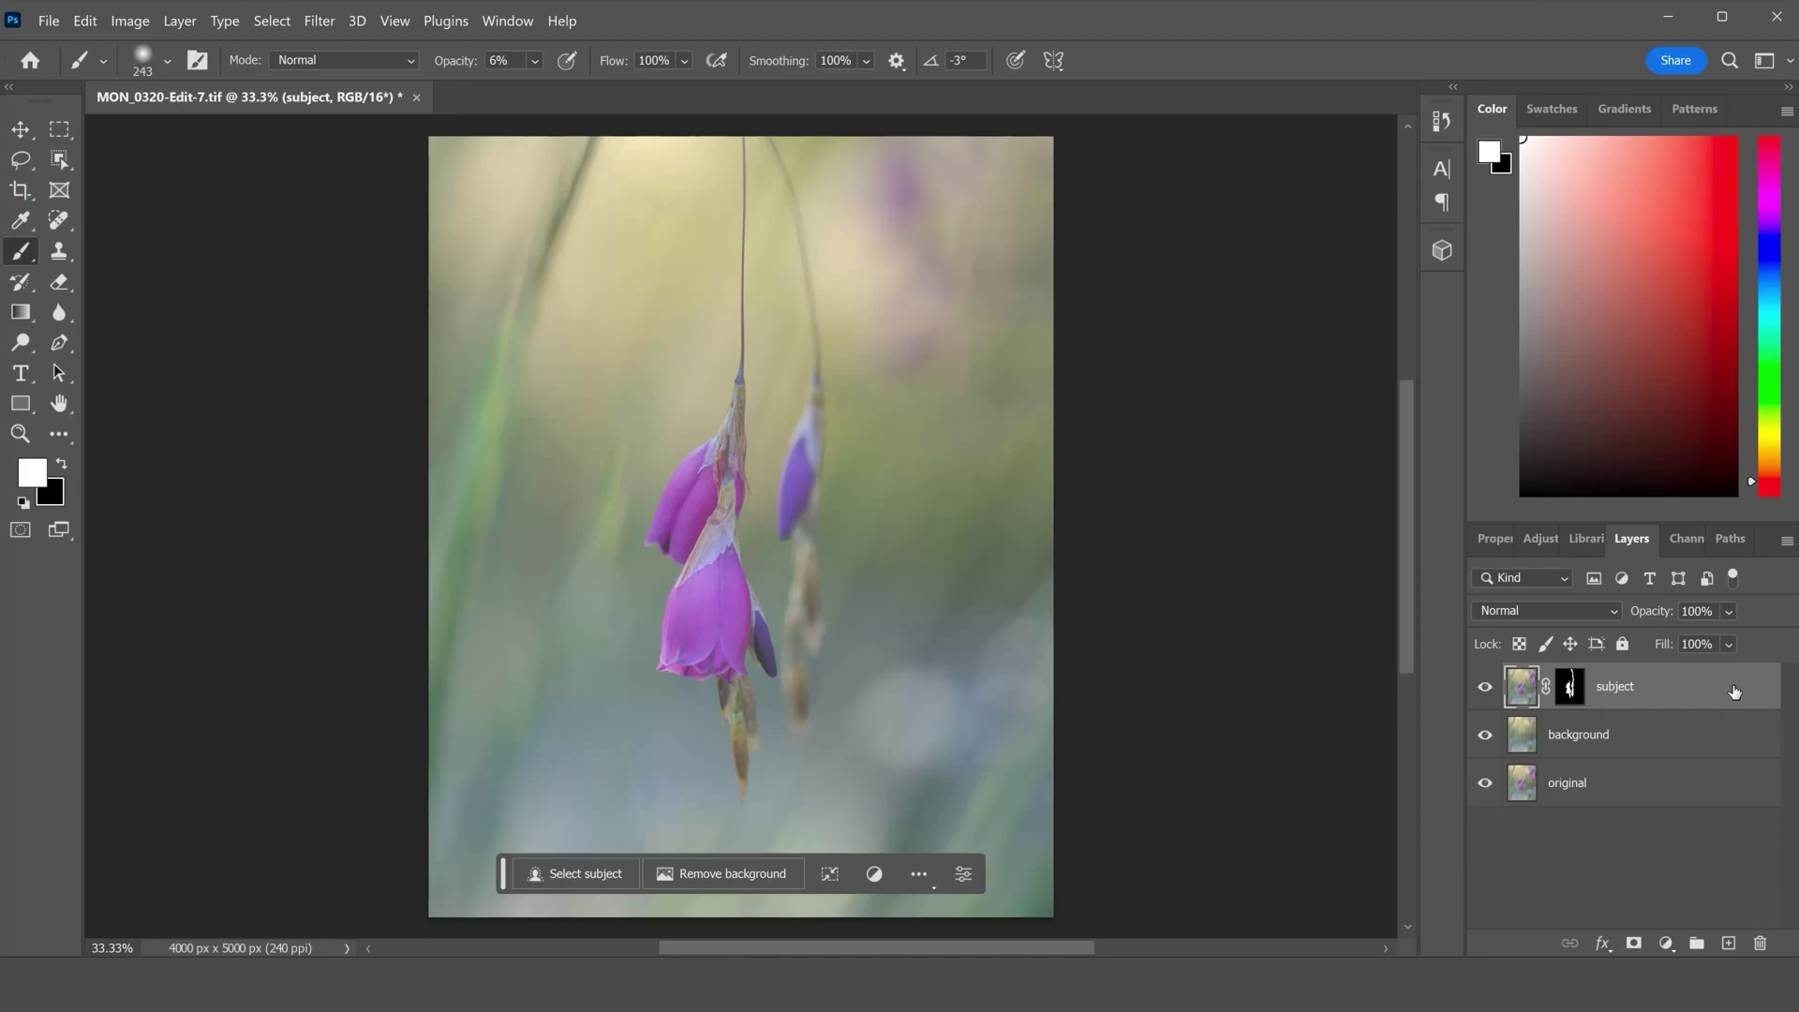
pyautogui.click(1571, 698)
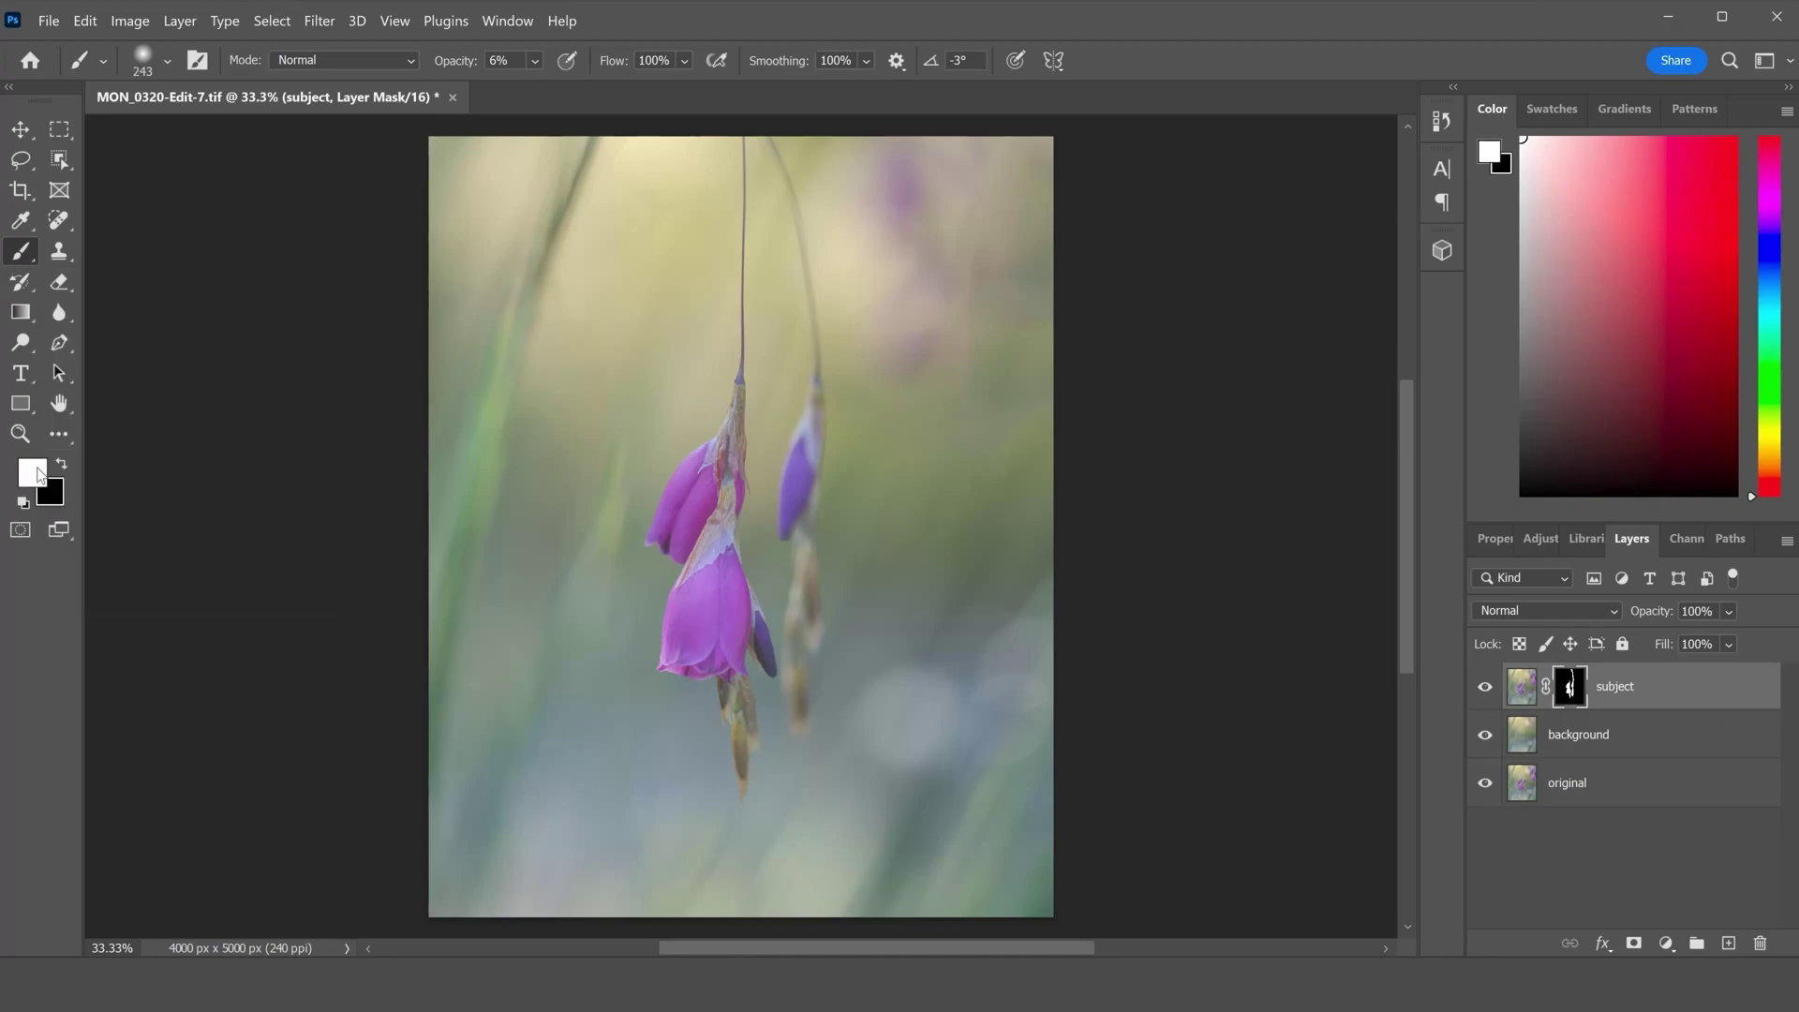
pyautogui.click(167, 61)
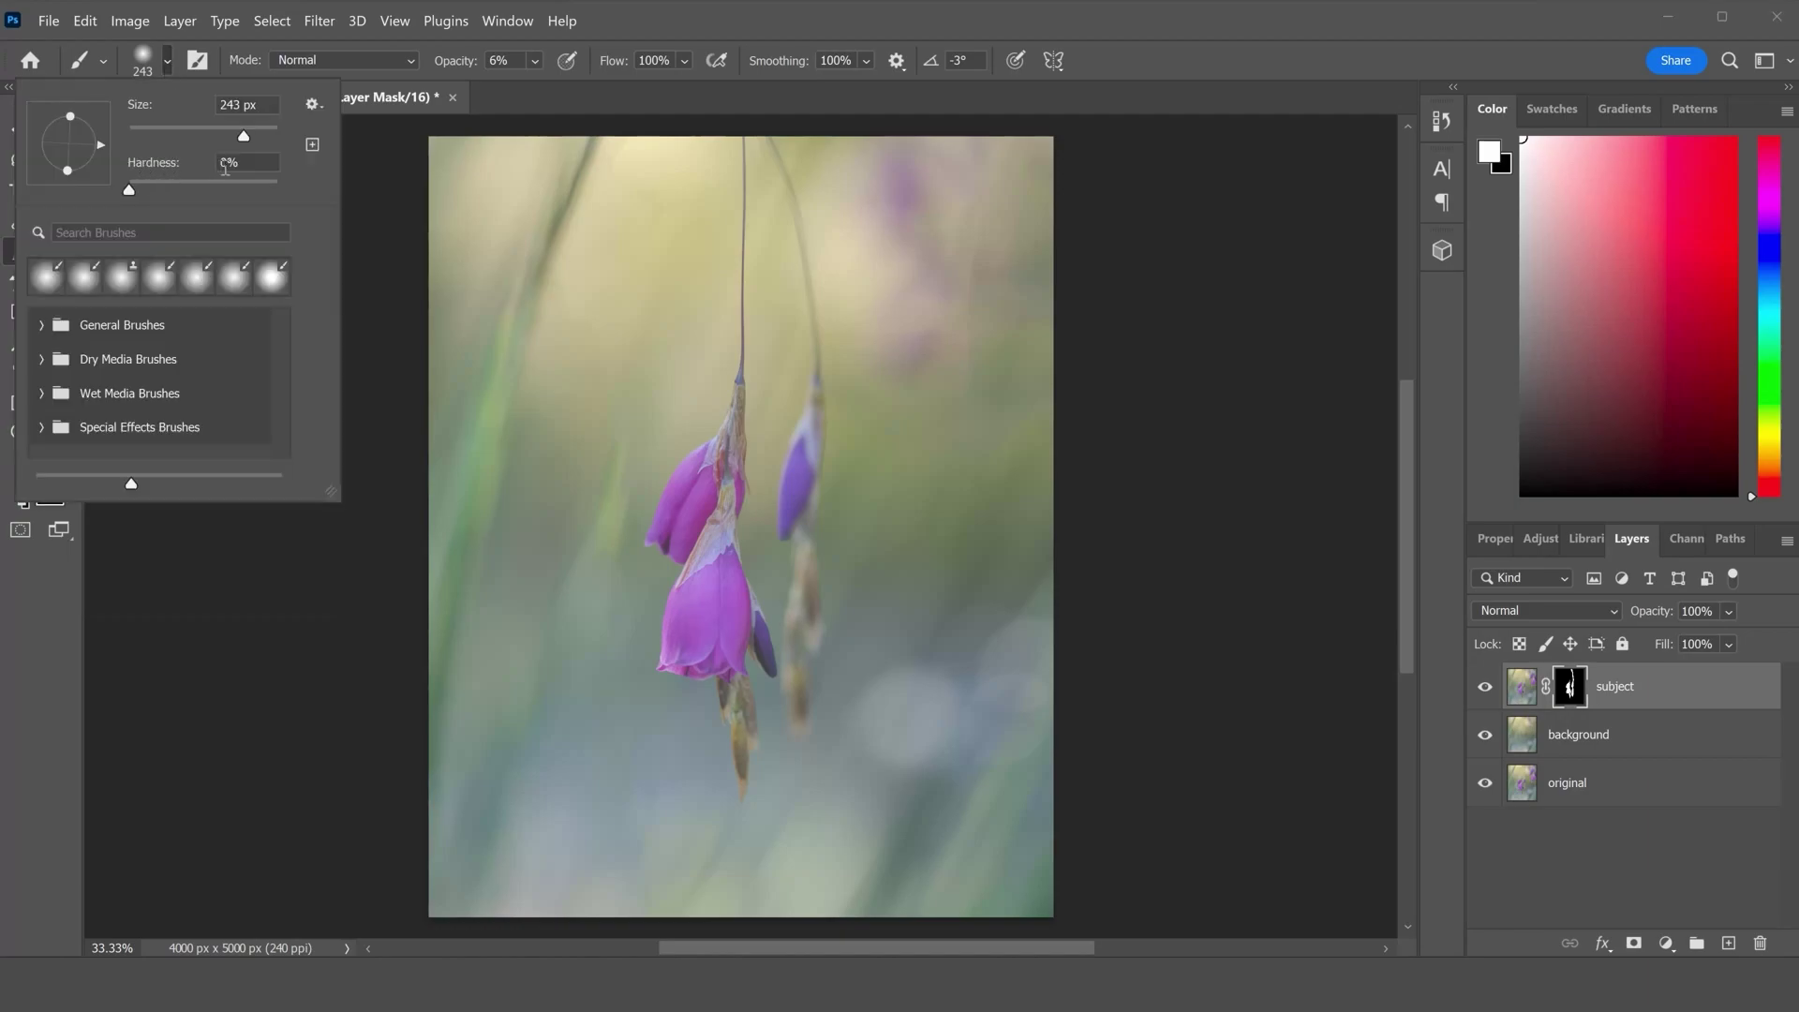
pyautogui.click(667, 13)
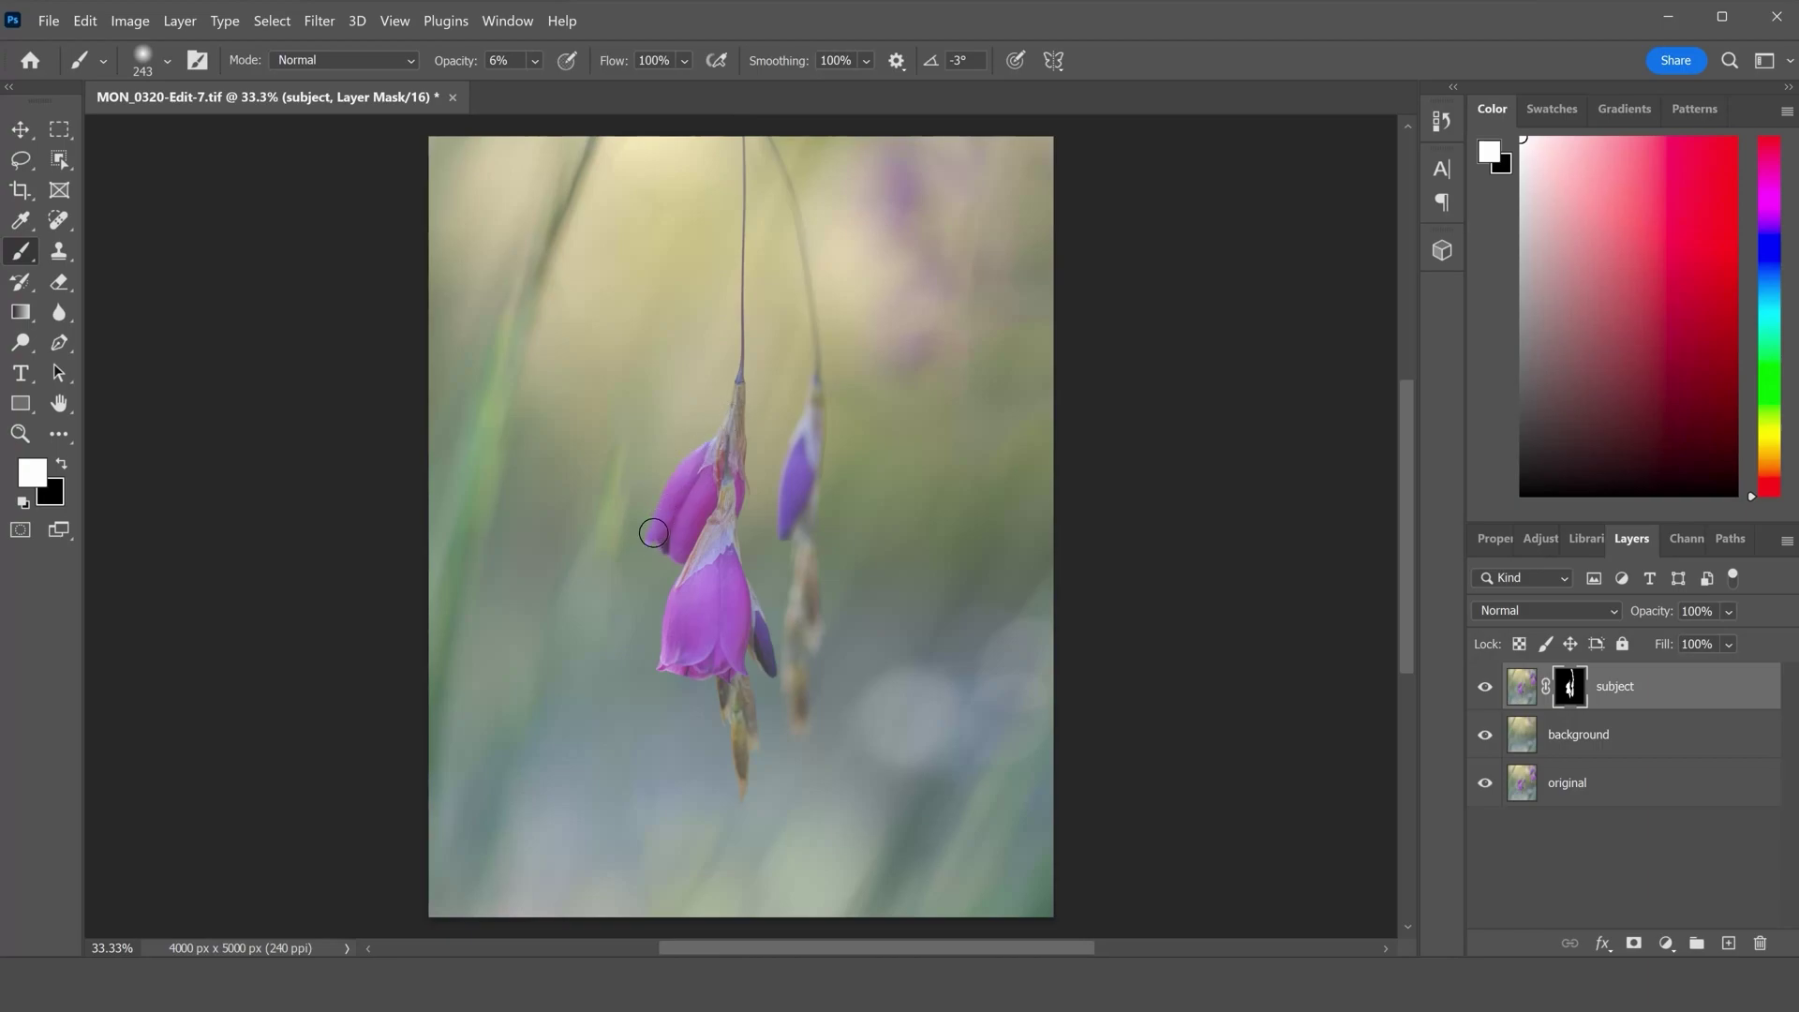
pyautogui.moveTo(657, 547)
pyautogui.mouseDown()
pyautogui.moveTo(704, 534)
pyautogui.moveTo(660, 665)
pyautogui.moveTo(706, 682)
pyautogui.moveTo(715, 666)
pyautogui.moveTo(758, 729)
pyautogui.moveTo(750, 664)
pyautogui.mouseUp()
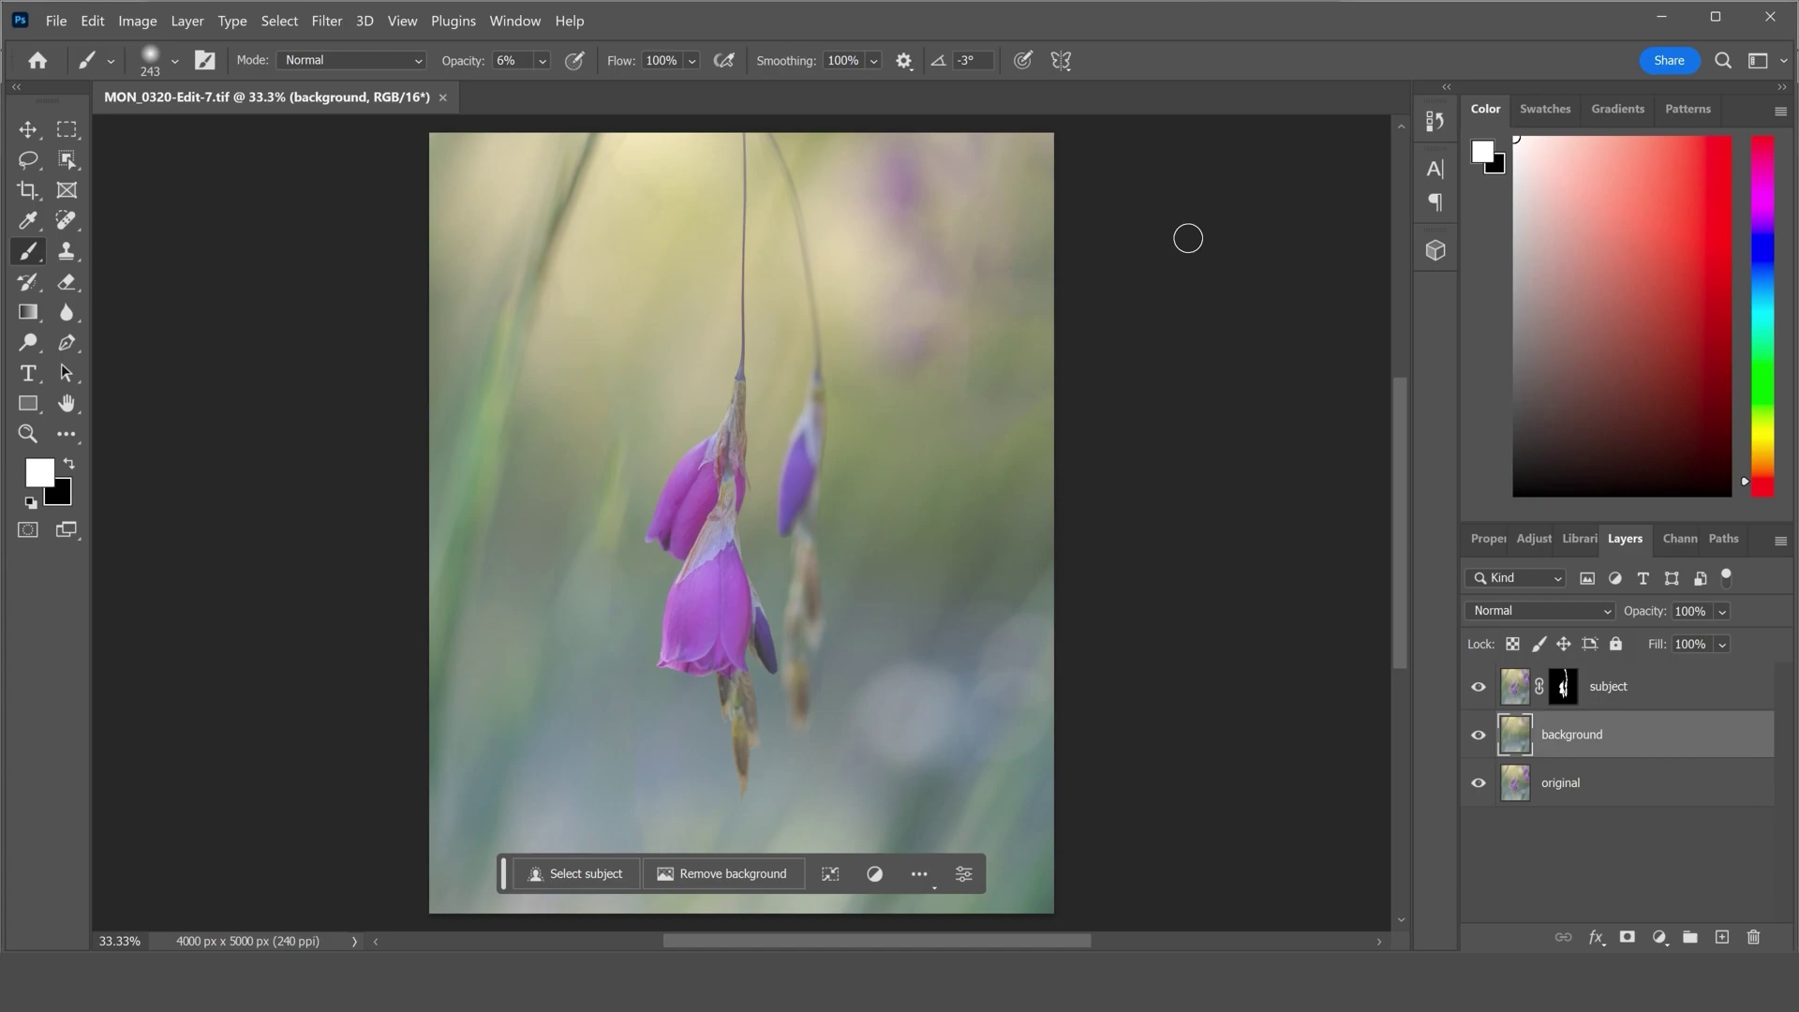
# Set the brush opacity to 100% and paint white around both flowers and their stems on the subject layer's mask
pyautogui.click(1664, 686)
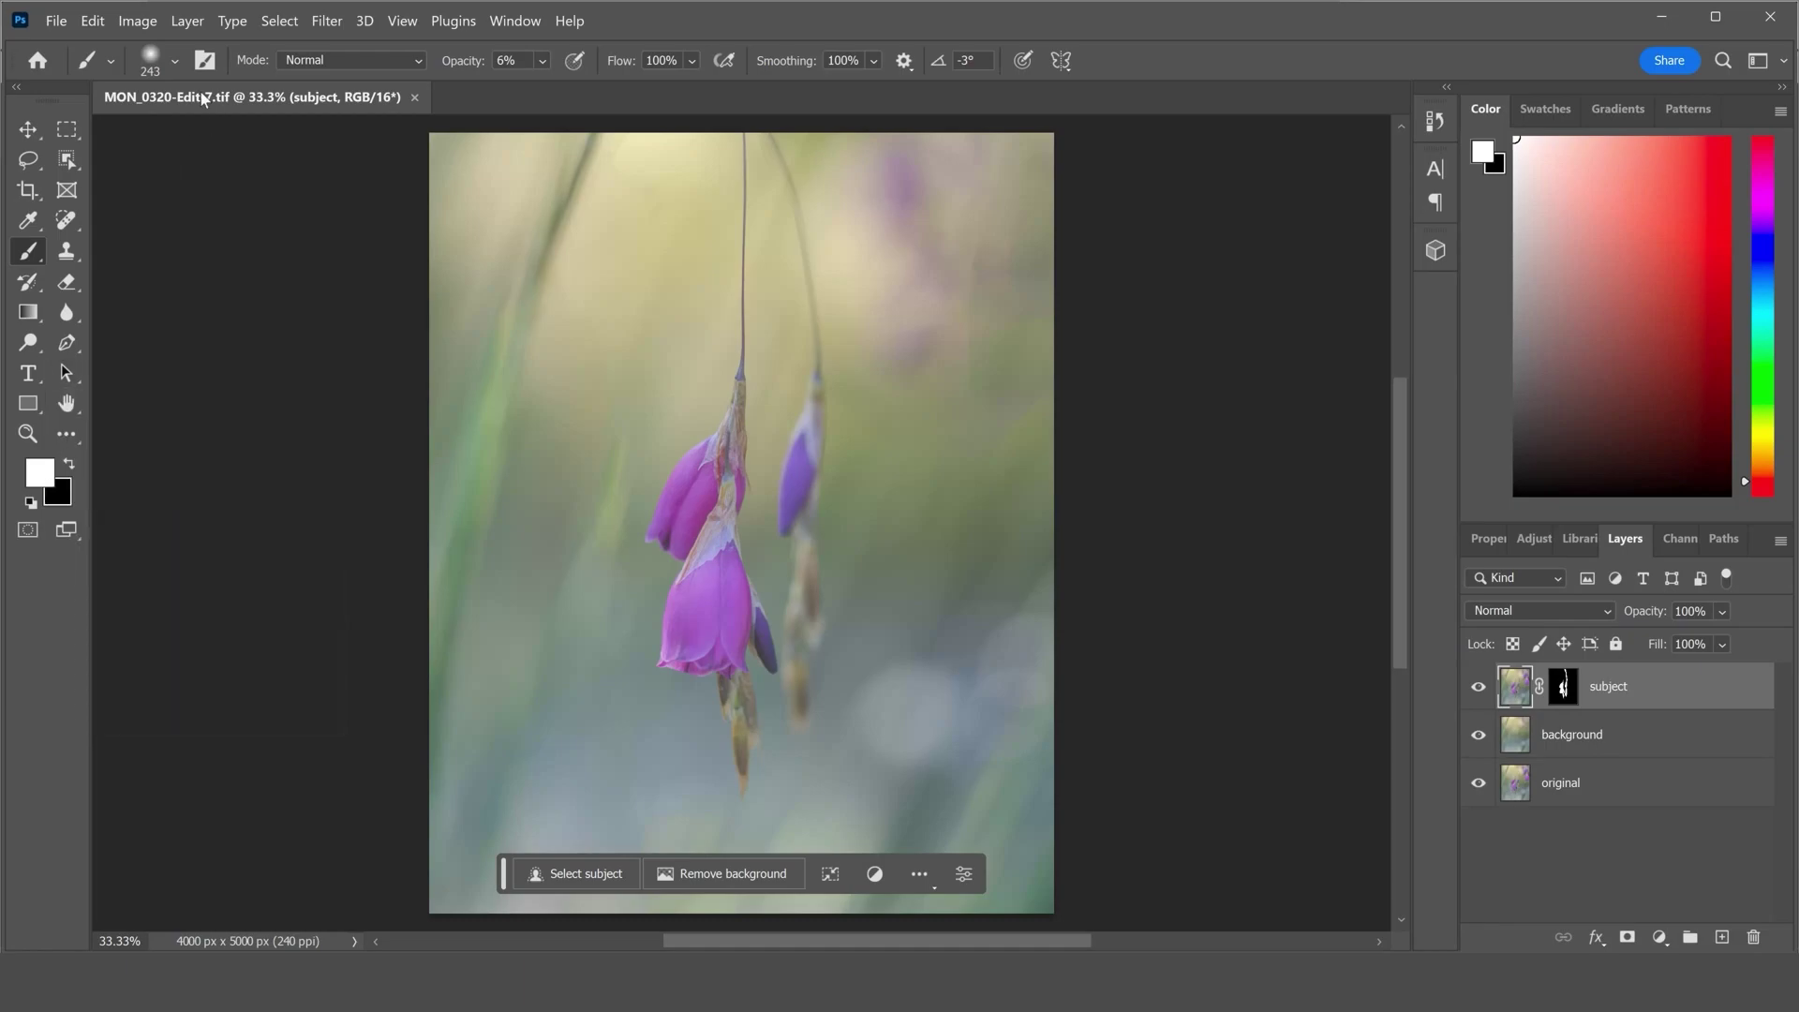
pyautogui.click(168, 68)
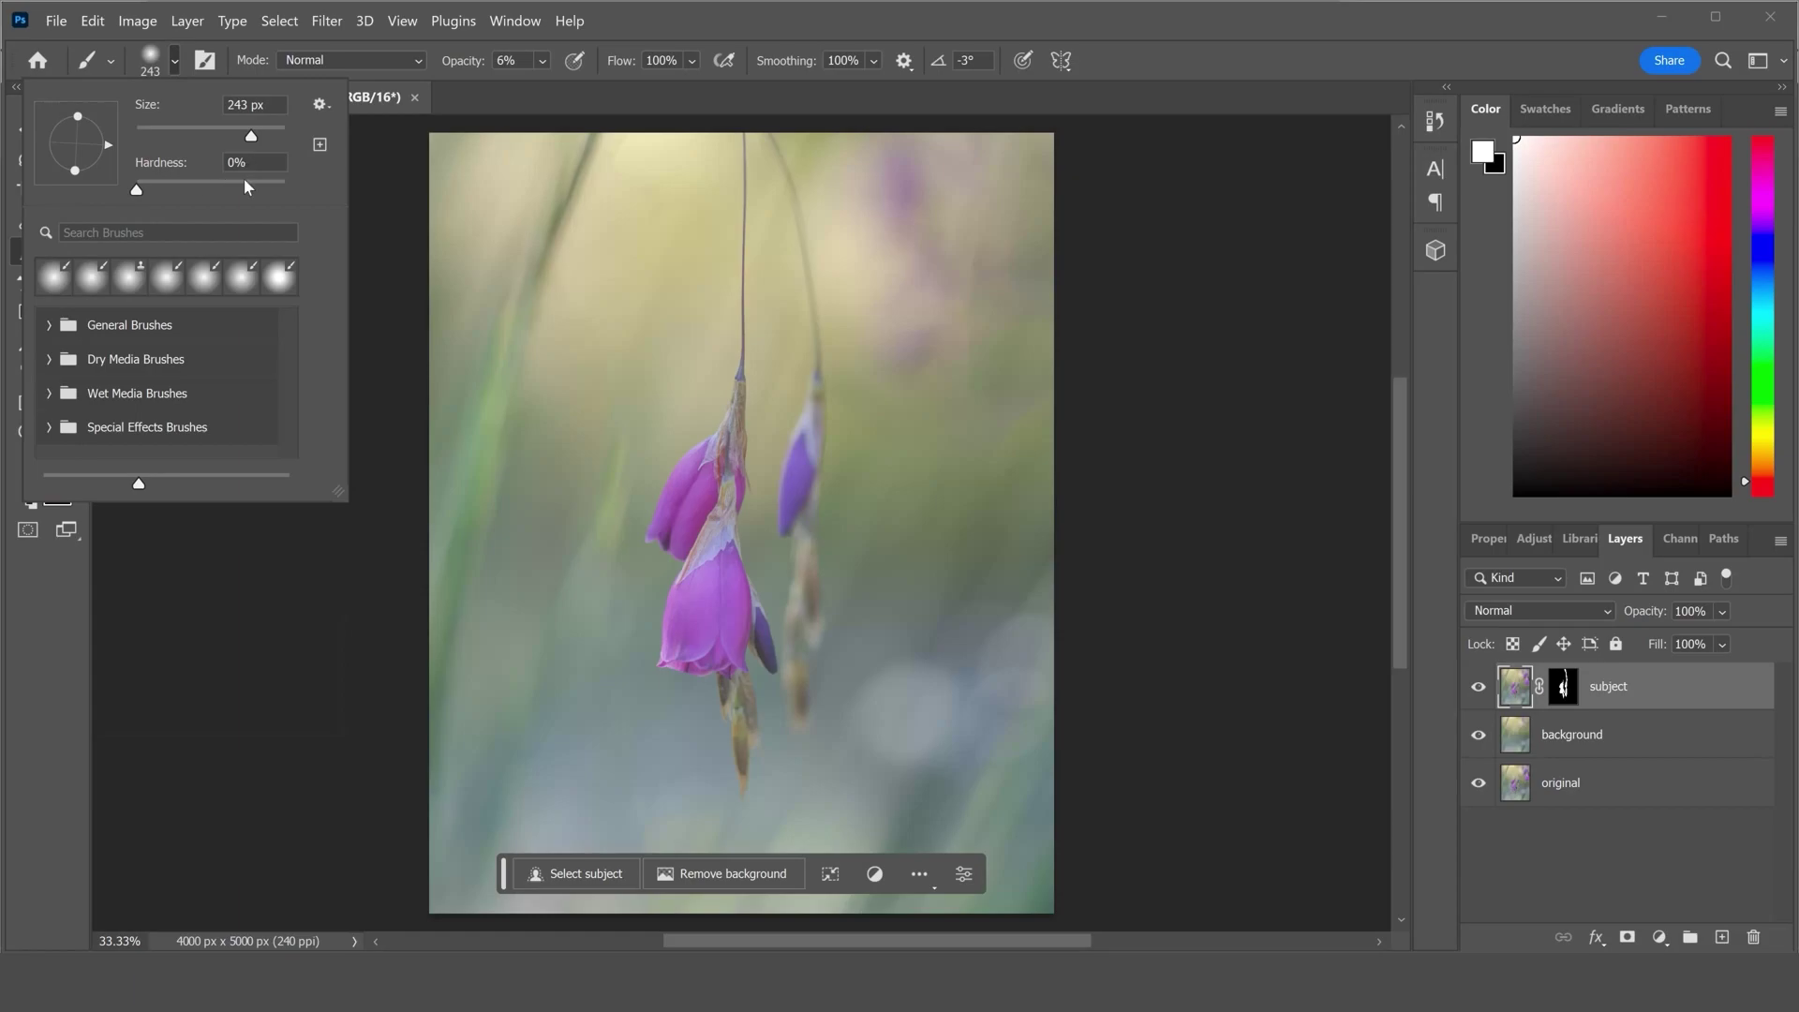
pyautogui.click(1098, 17)
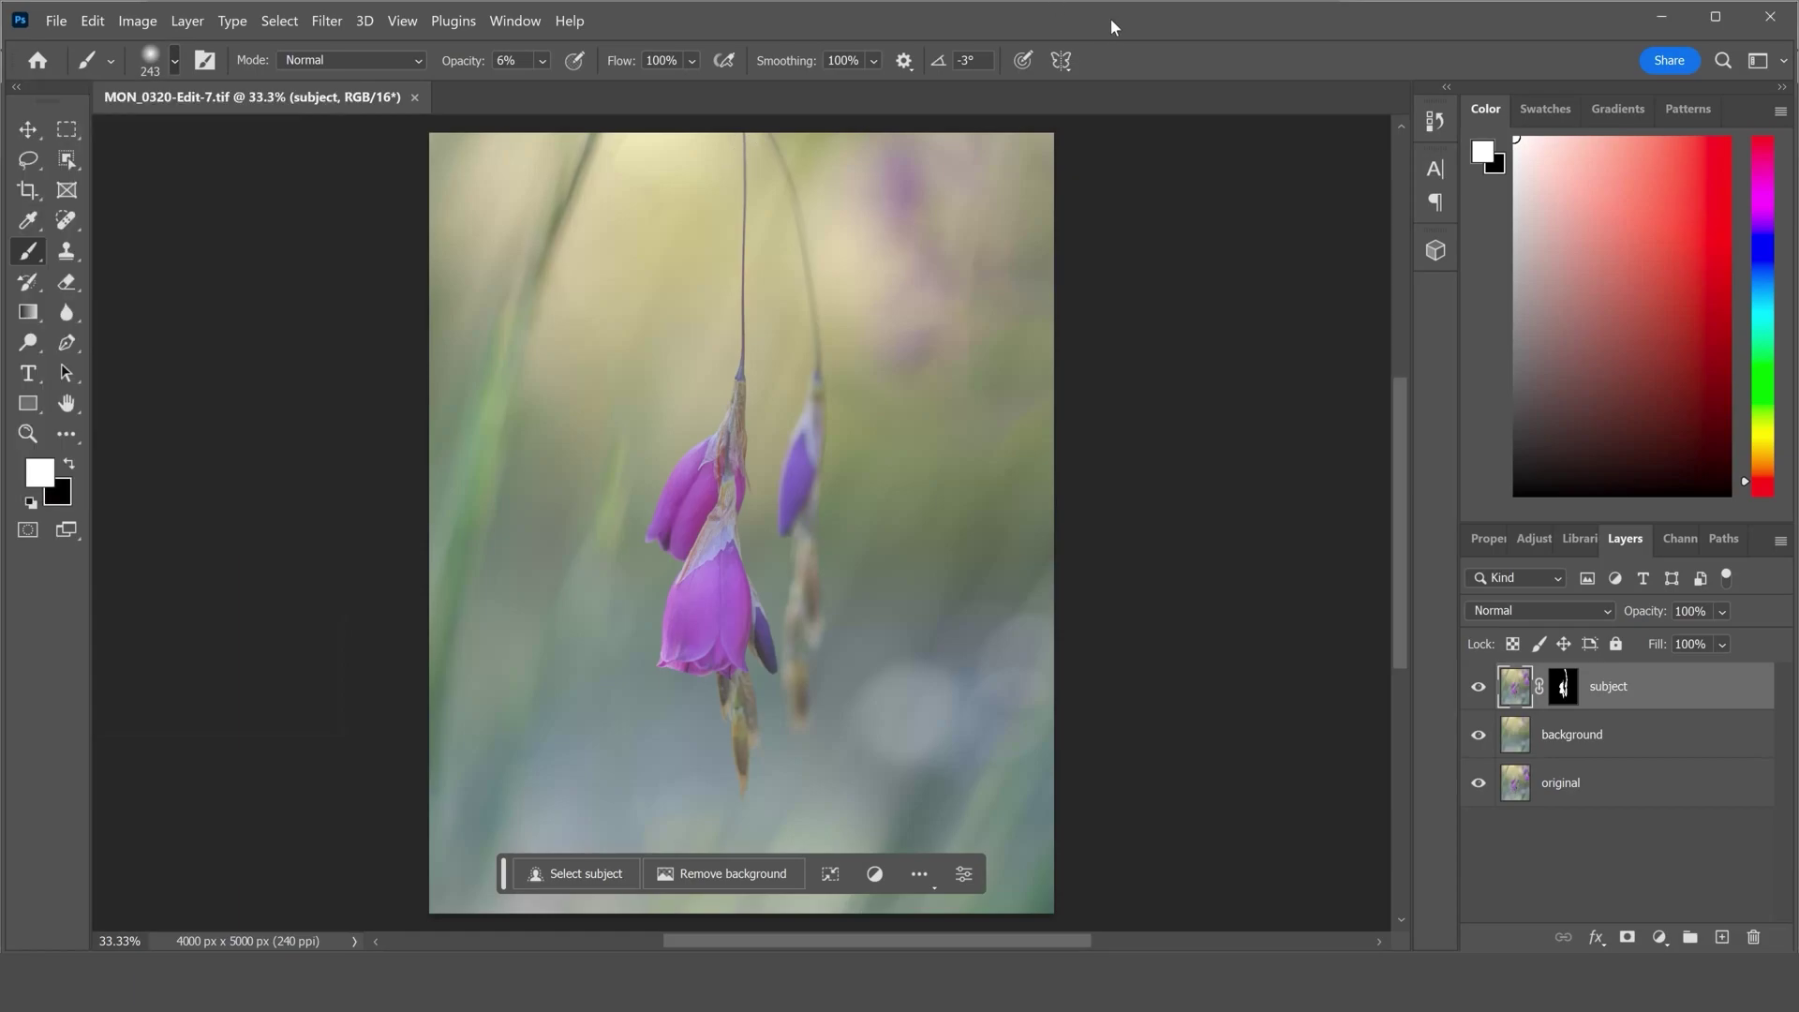
pyautogui.click(1563, 690)
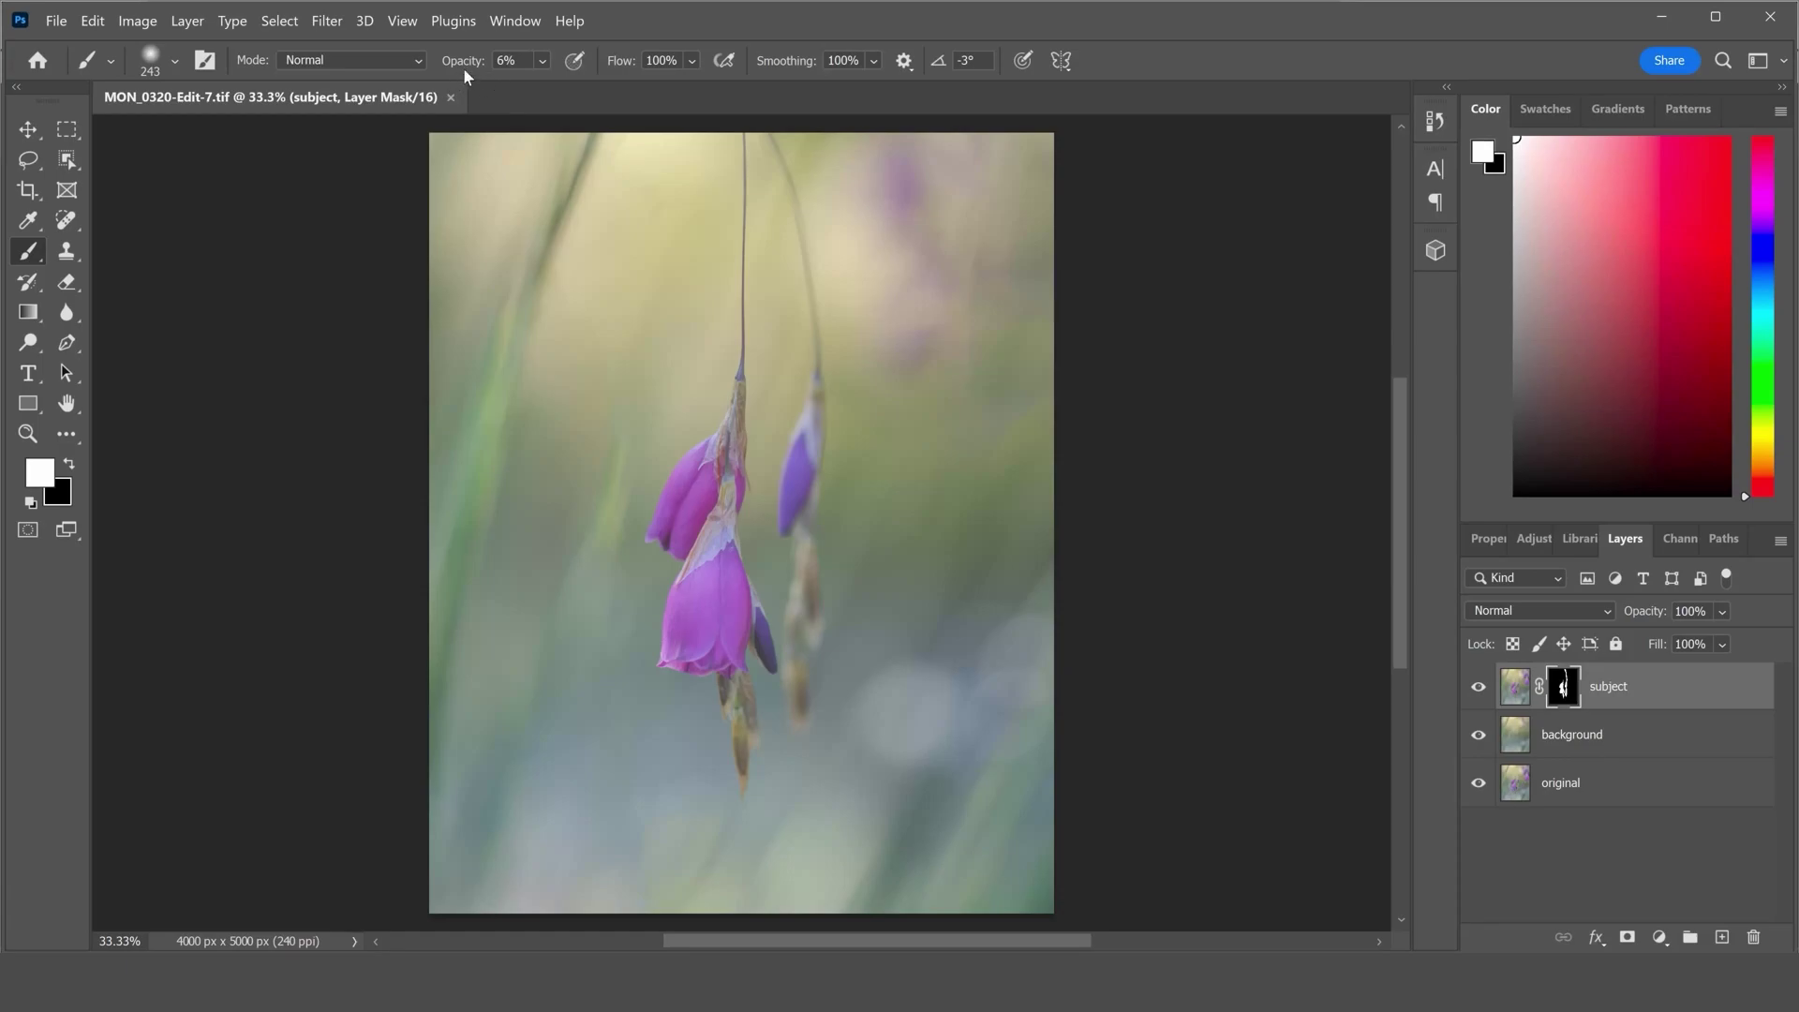
pyautogui.click(544, 60)
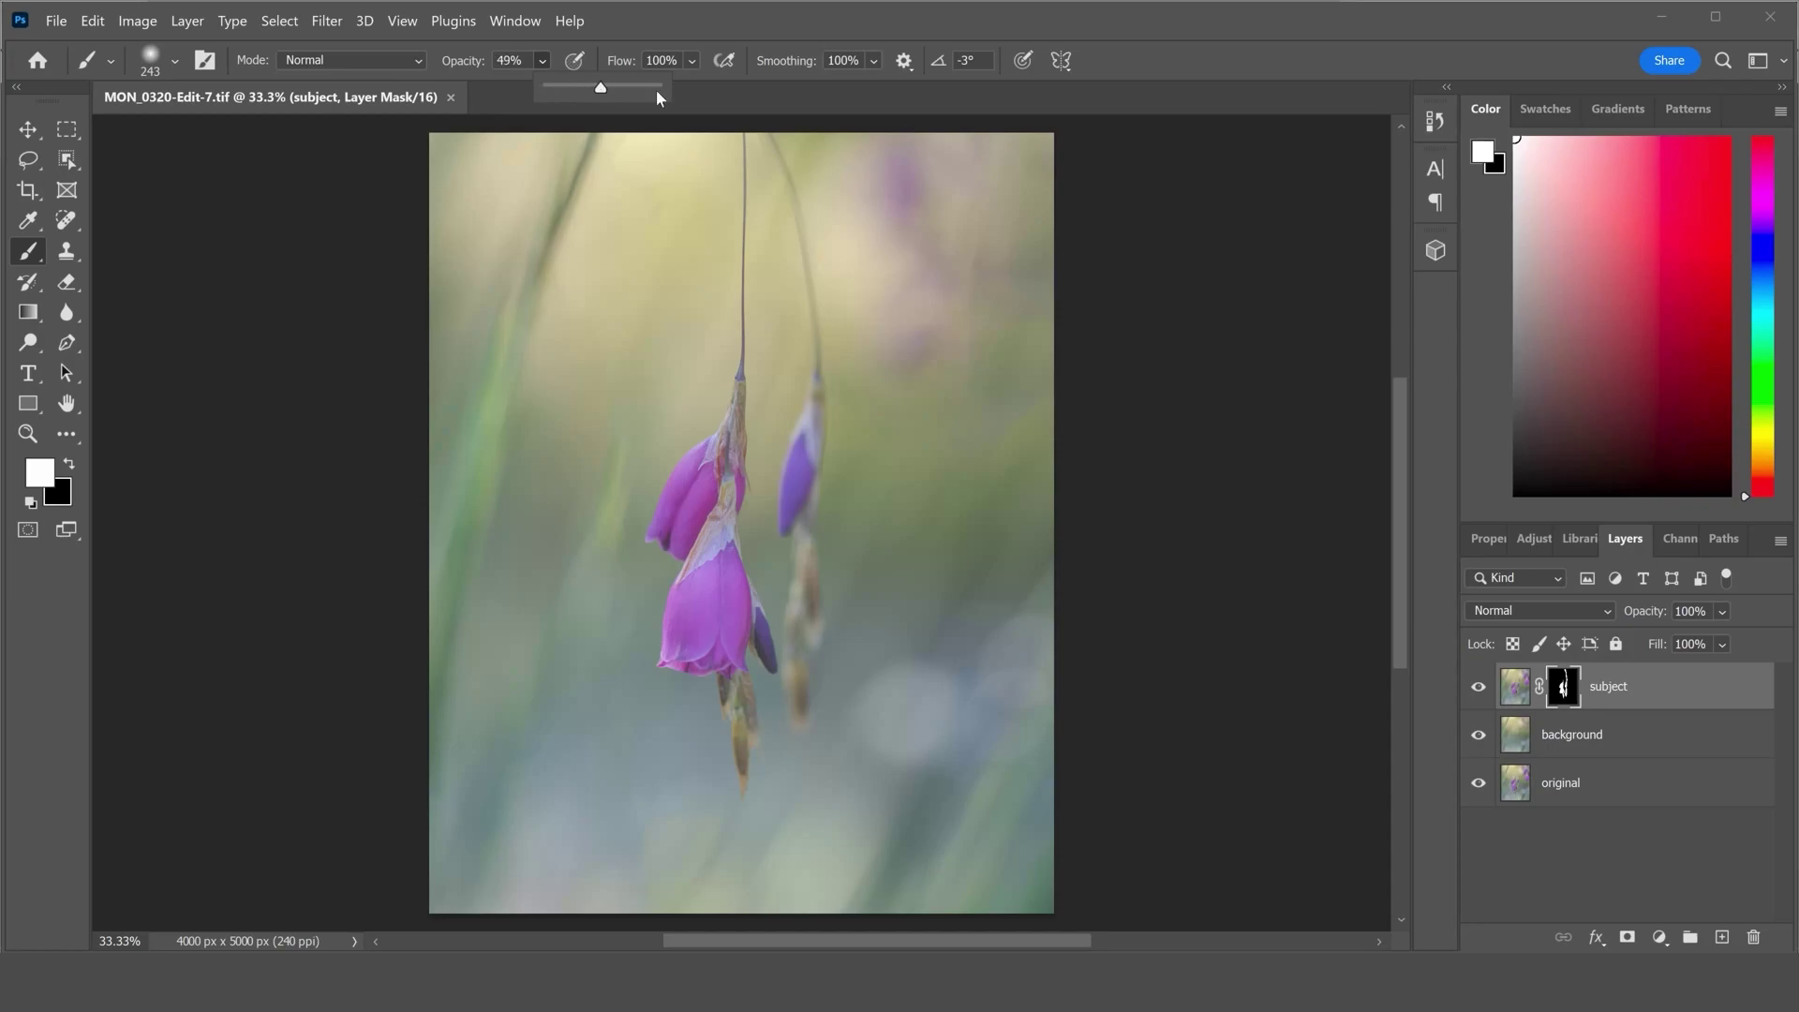
pyautogui.click(774, 19)
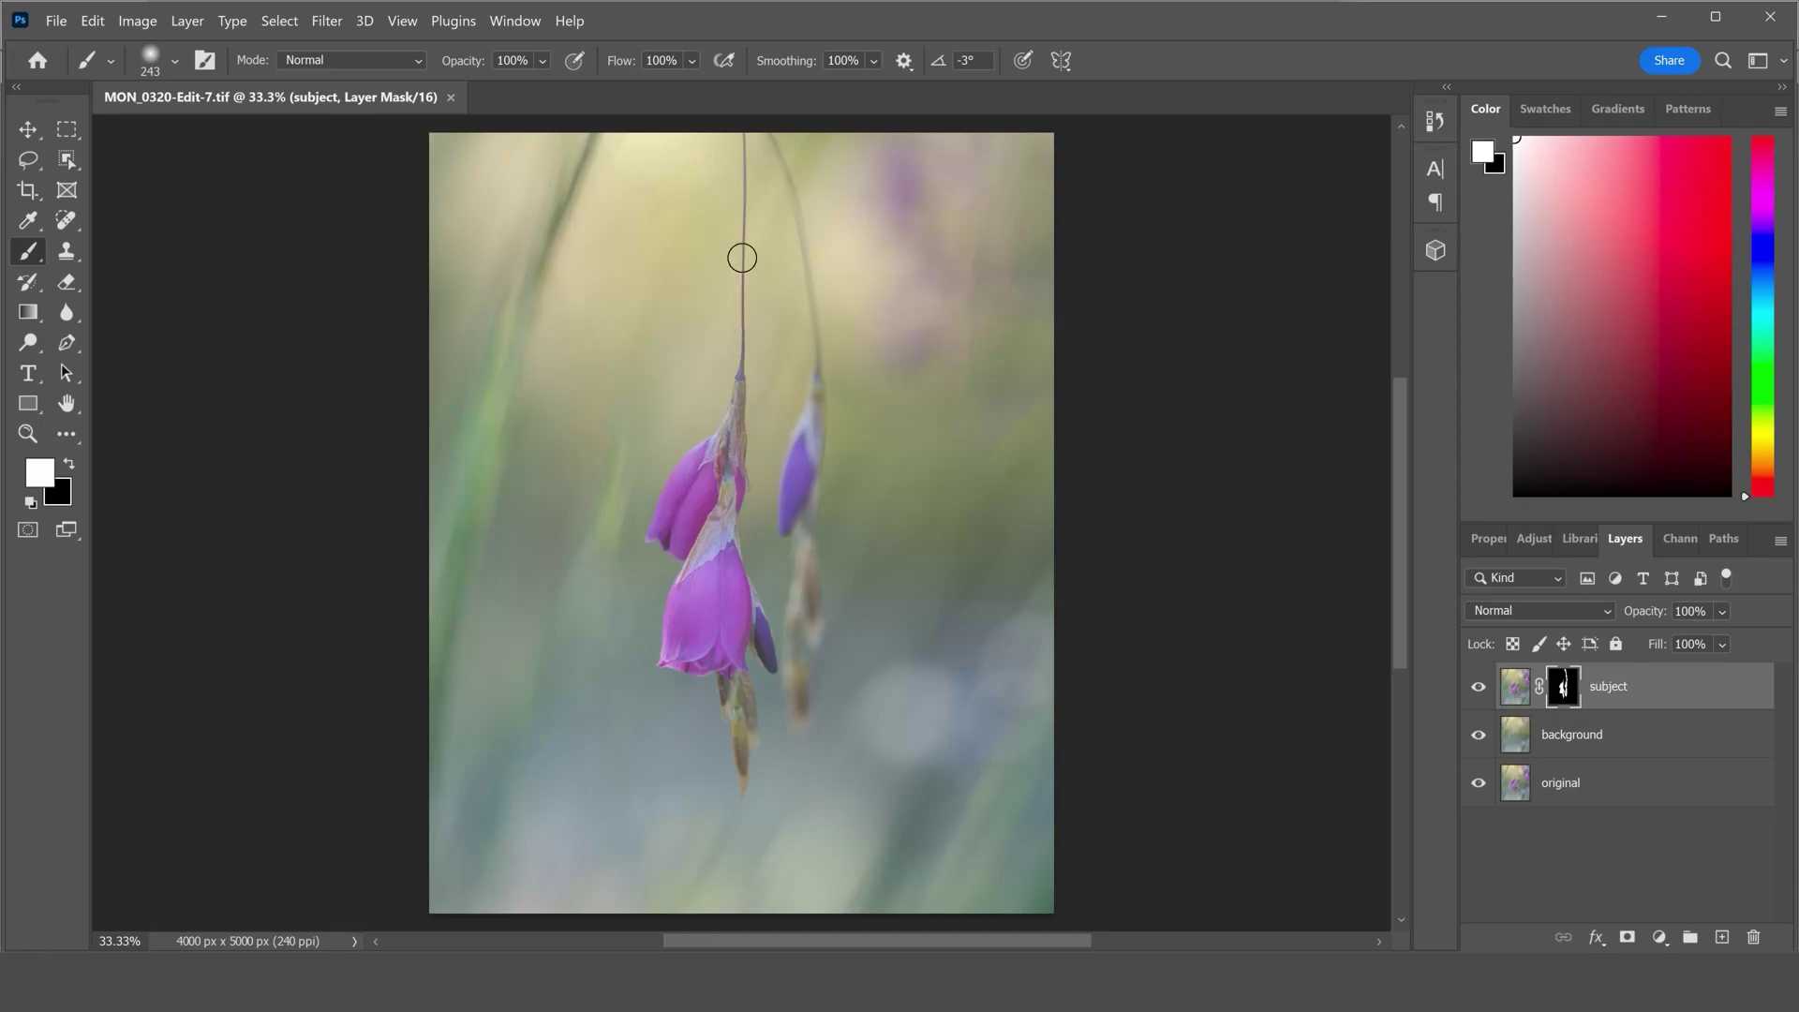
pyautogui.moveTo(750, 167); pyautogui.dragTo(749, 147)
# Hide the background and original layers to examine the masked subject on its own, and show them again
pyautogui.click(1478, 735)
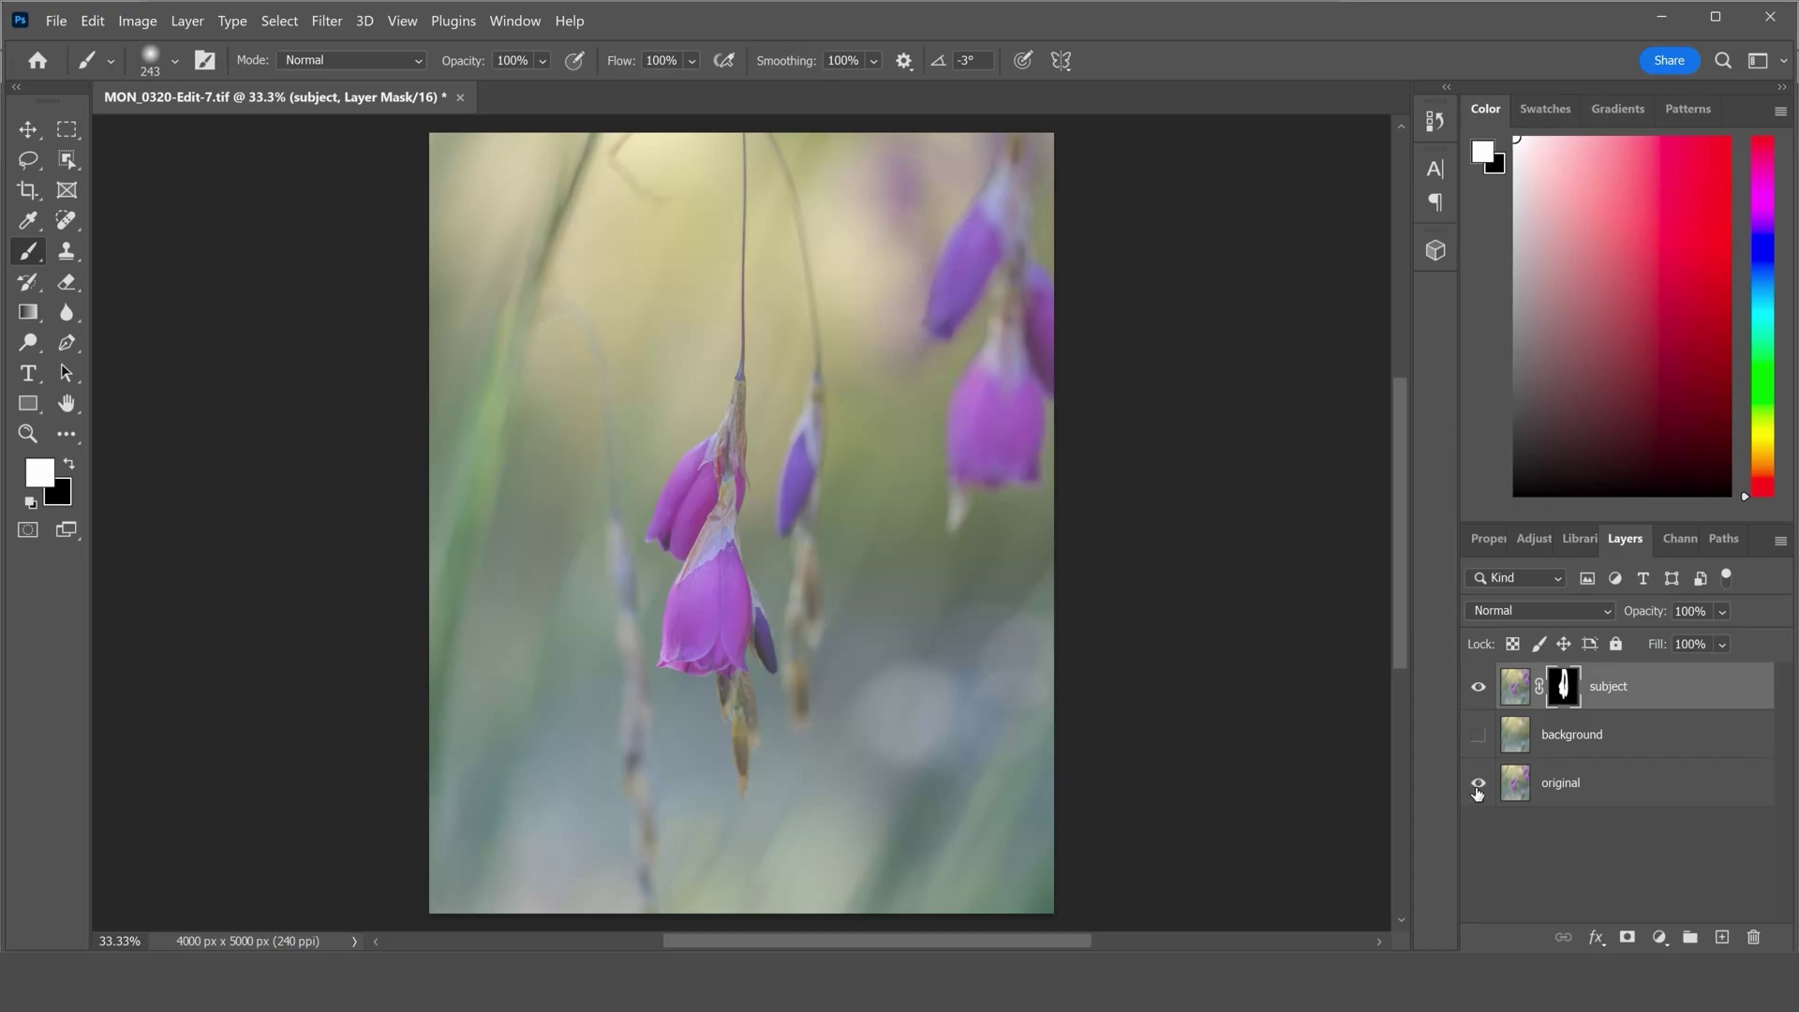
pyautogui.click(1478, 789)
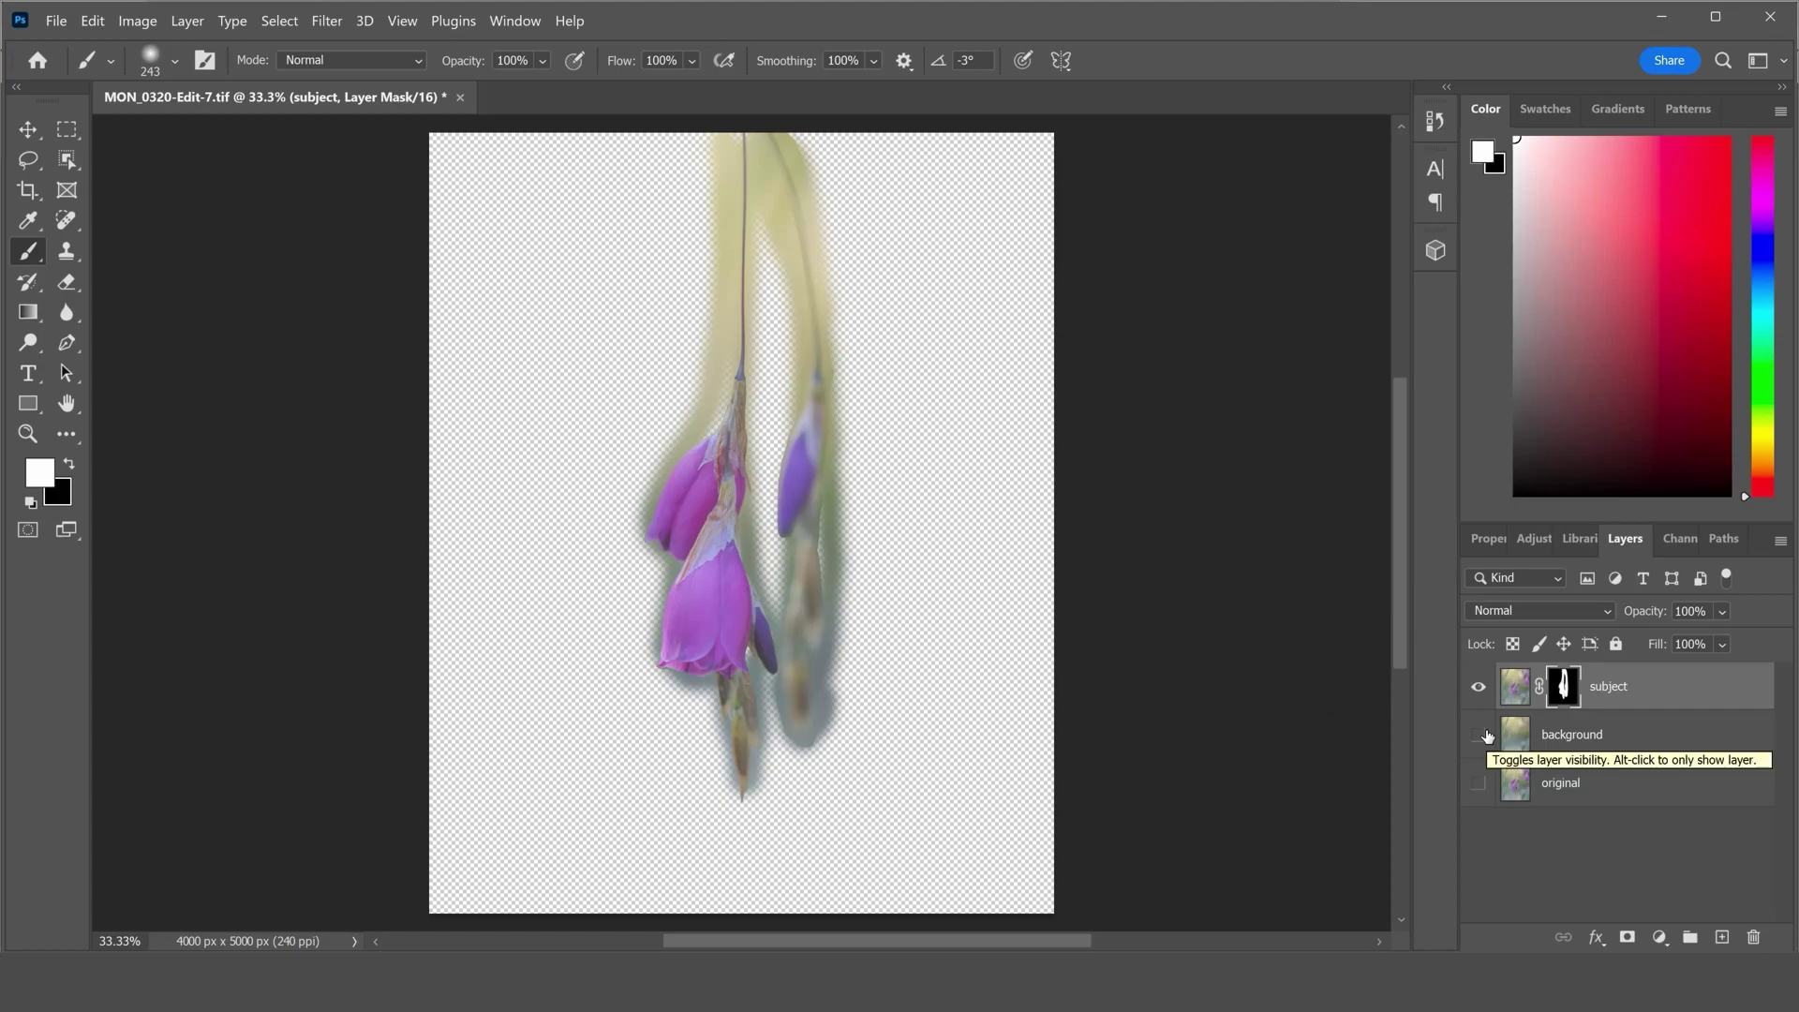
pyautogui.click(1480, 736)
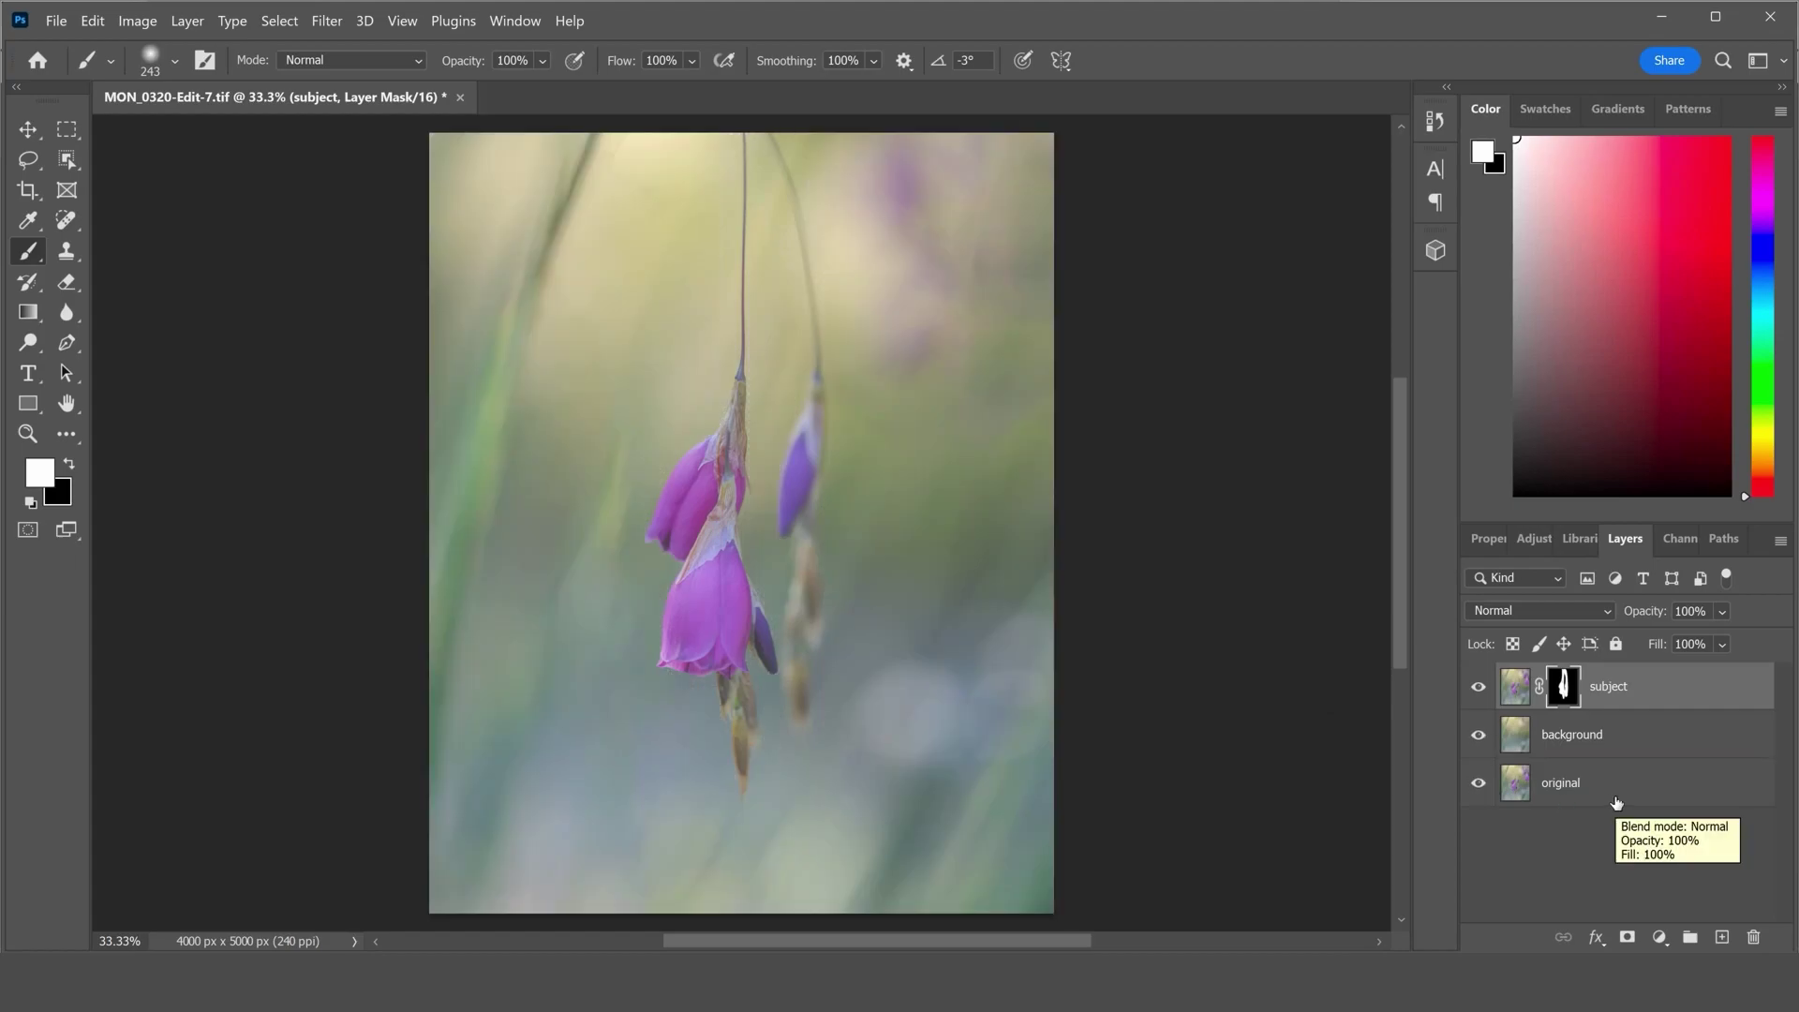
# Duplicate the background layer as "blurrer" and save the document
pyautogui.click(1592, 735)
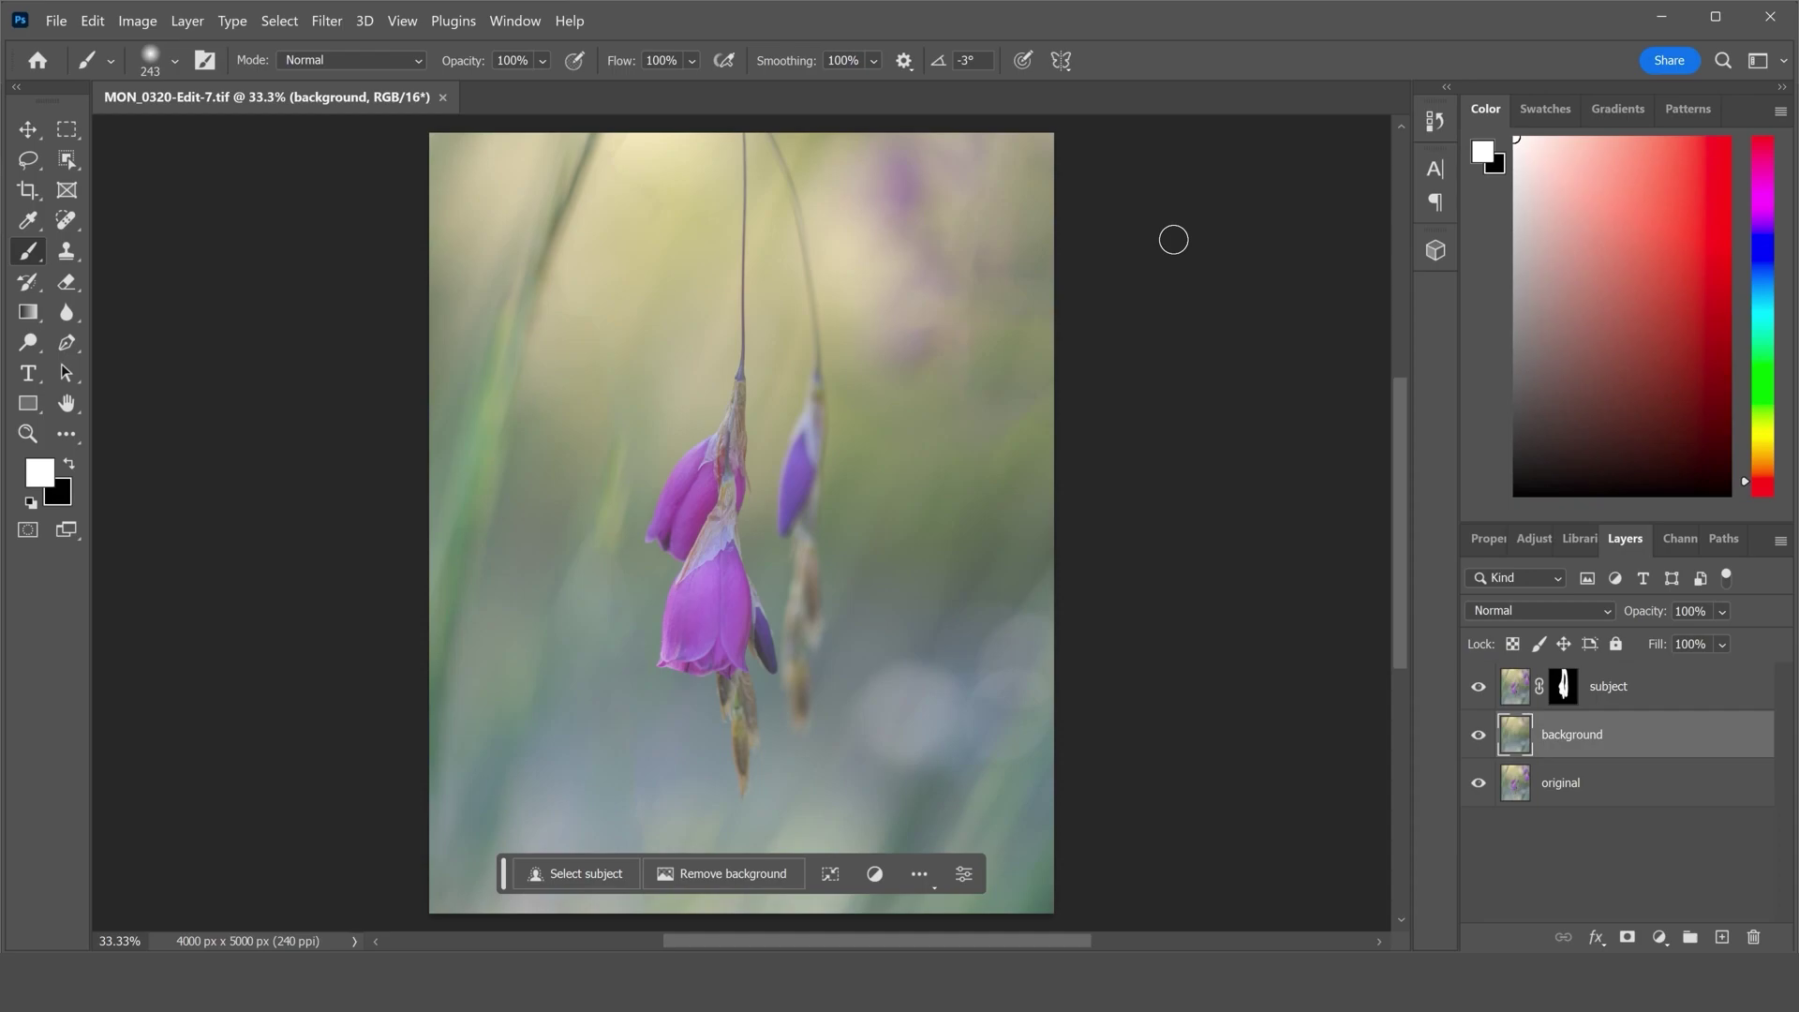
pyautogui.rightClick(1659, 737)
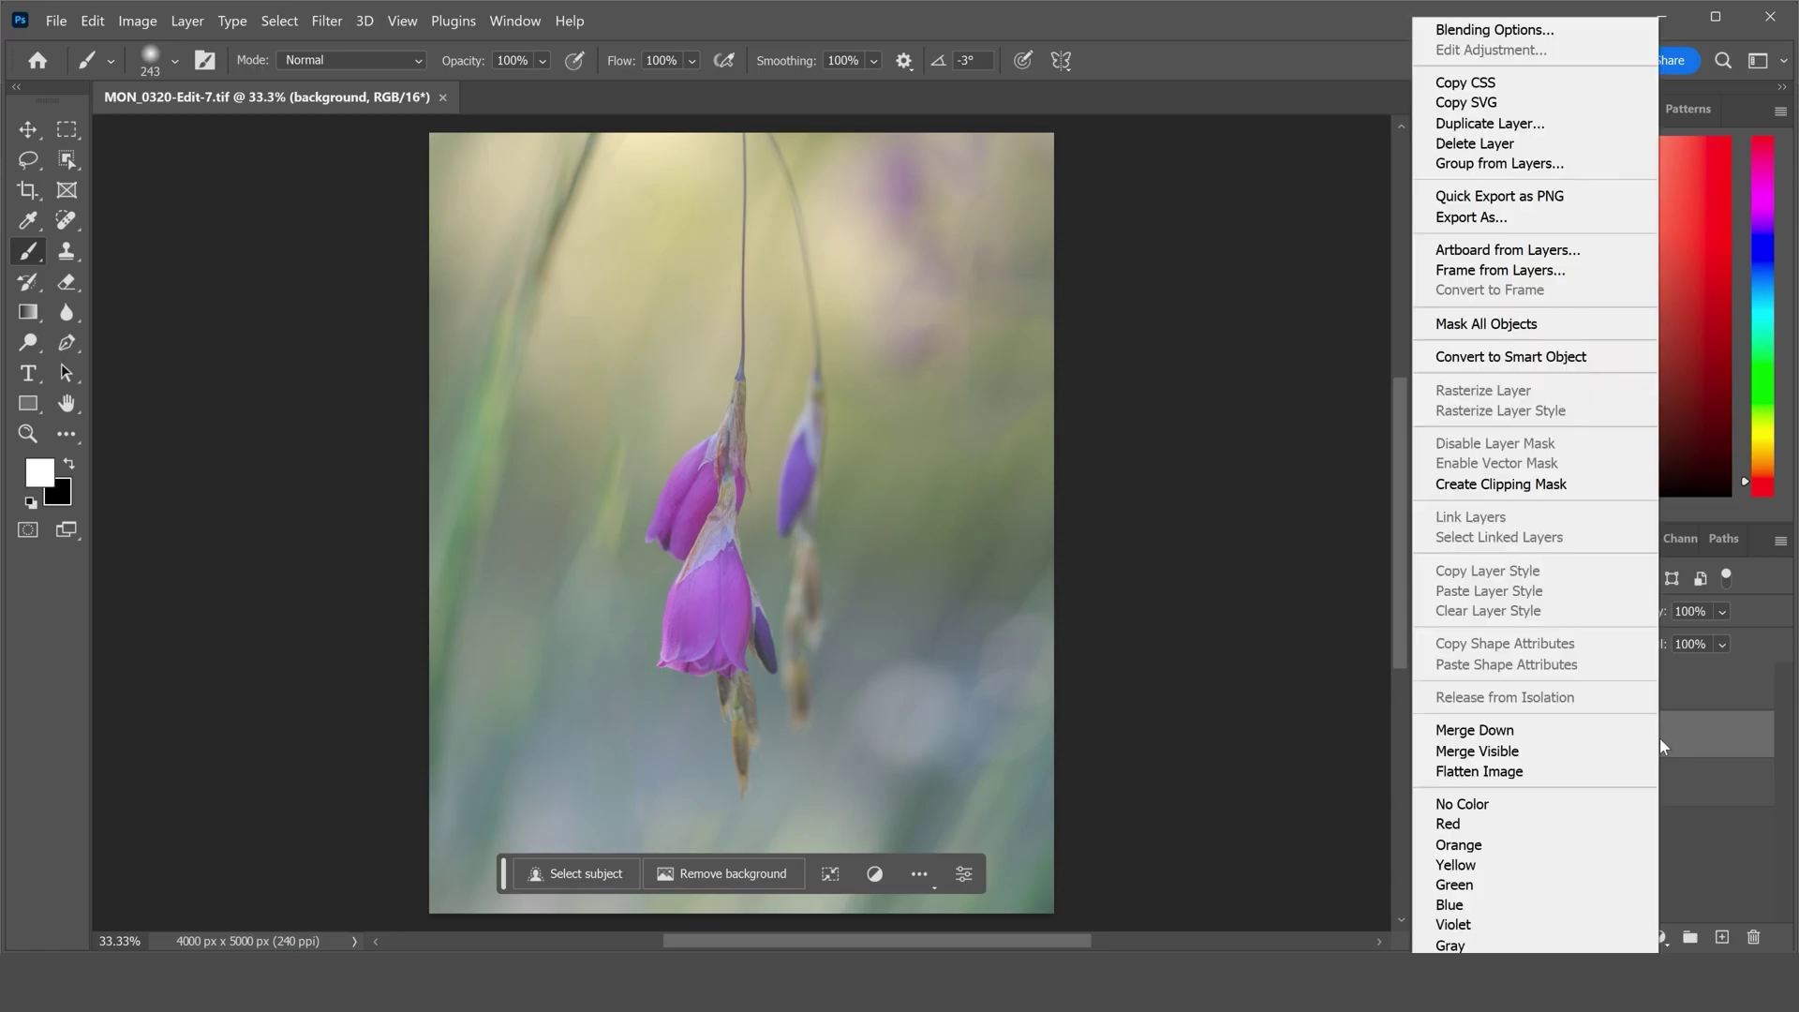
pyautogui.click(1529, 125)
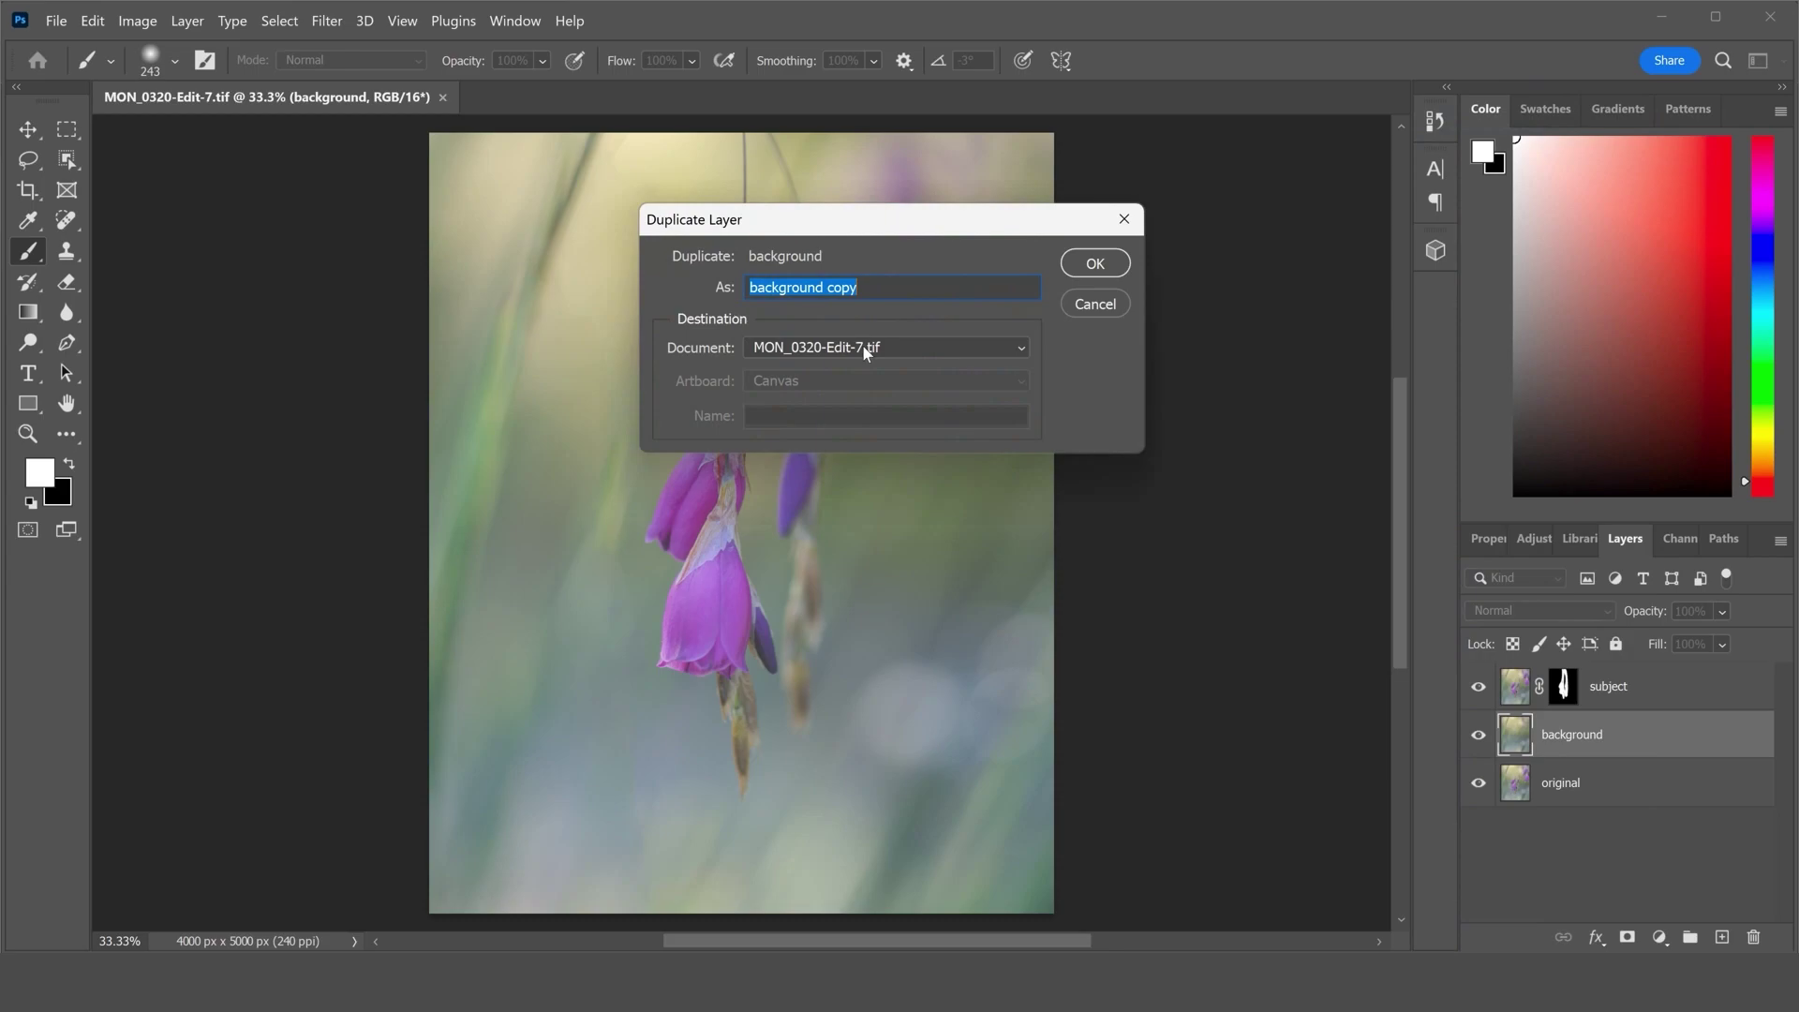
pyautogui.write('b')
pyautogui.write('rer')
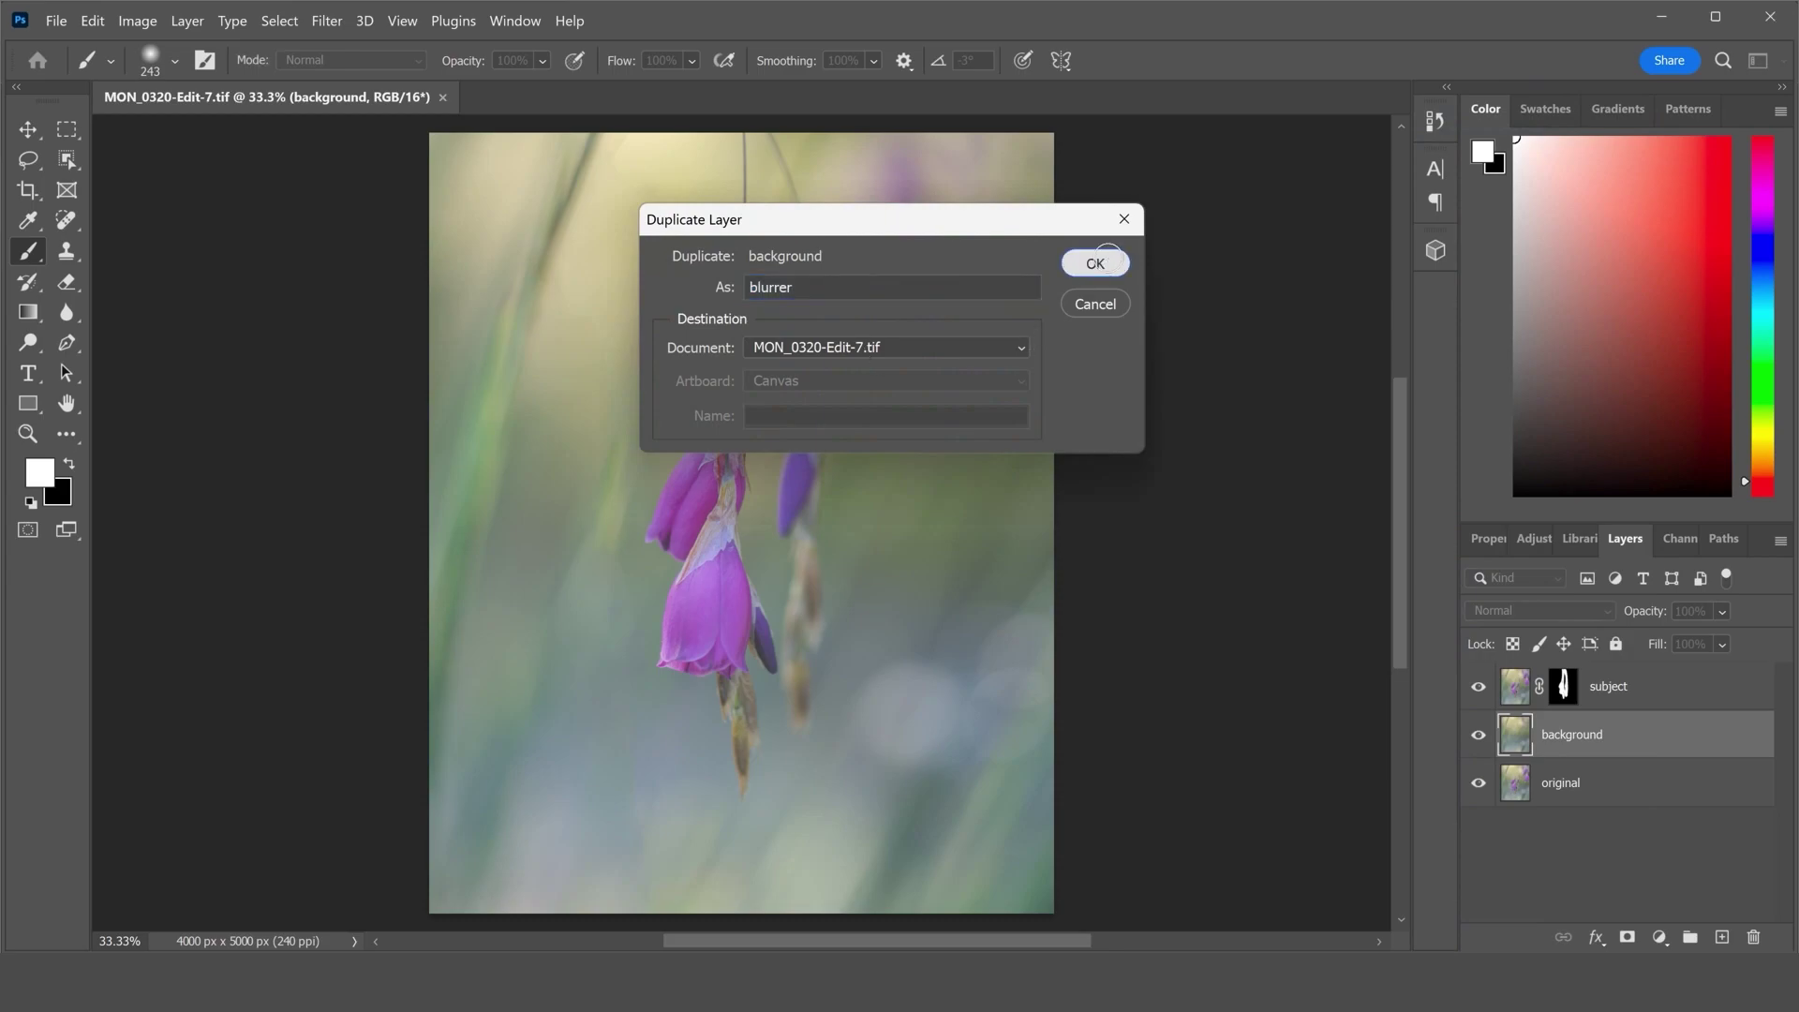
pyautogui.click(1094, 263)
pyautogui.hotkey('ctrl', 's')
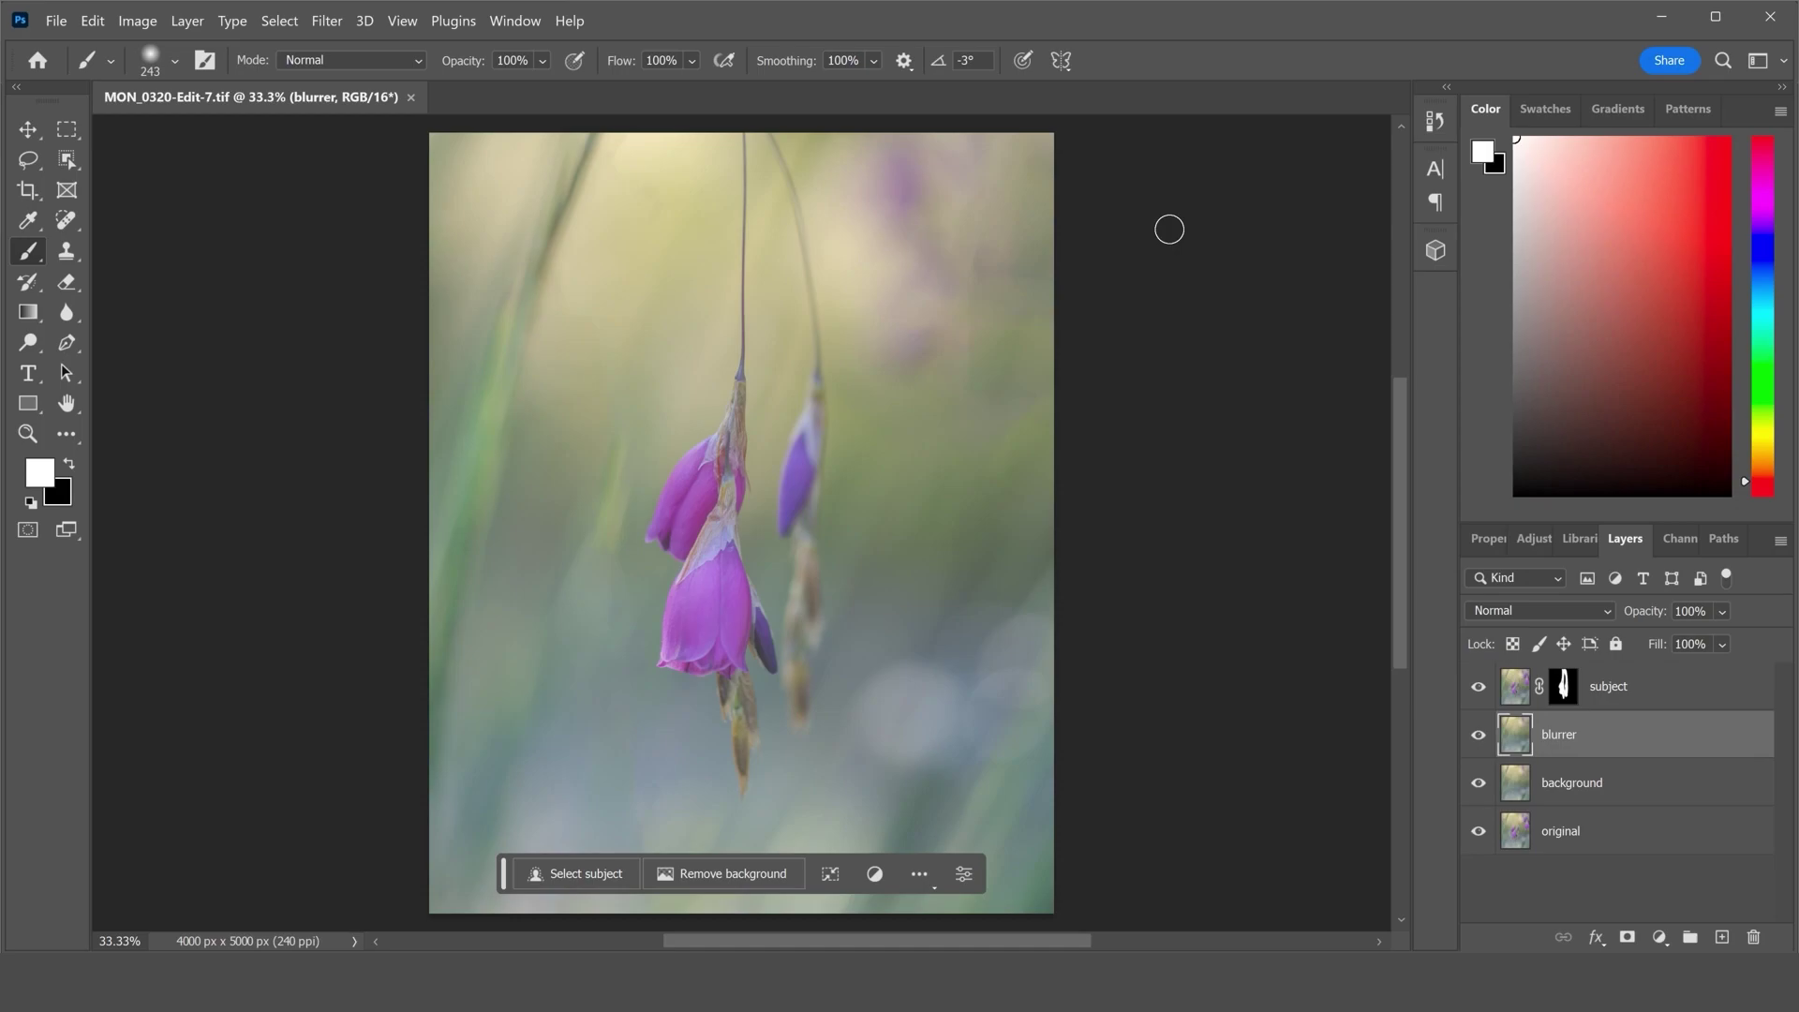
# Apply a Field Blur of slightly under 123 px to the blurrer layer and save the document
pyautogui.click(324, 20)
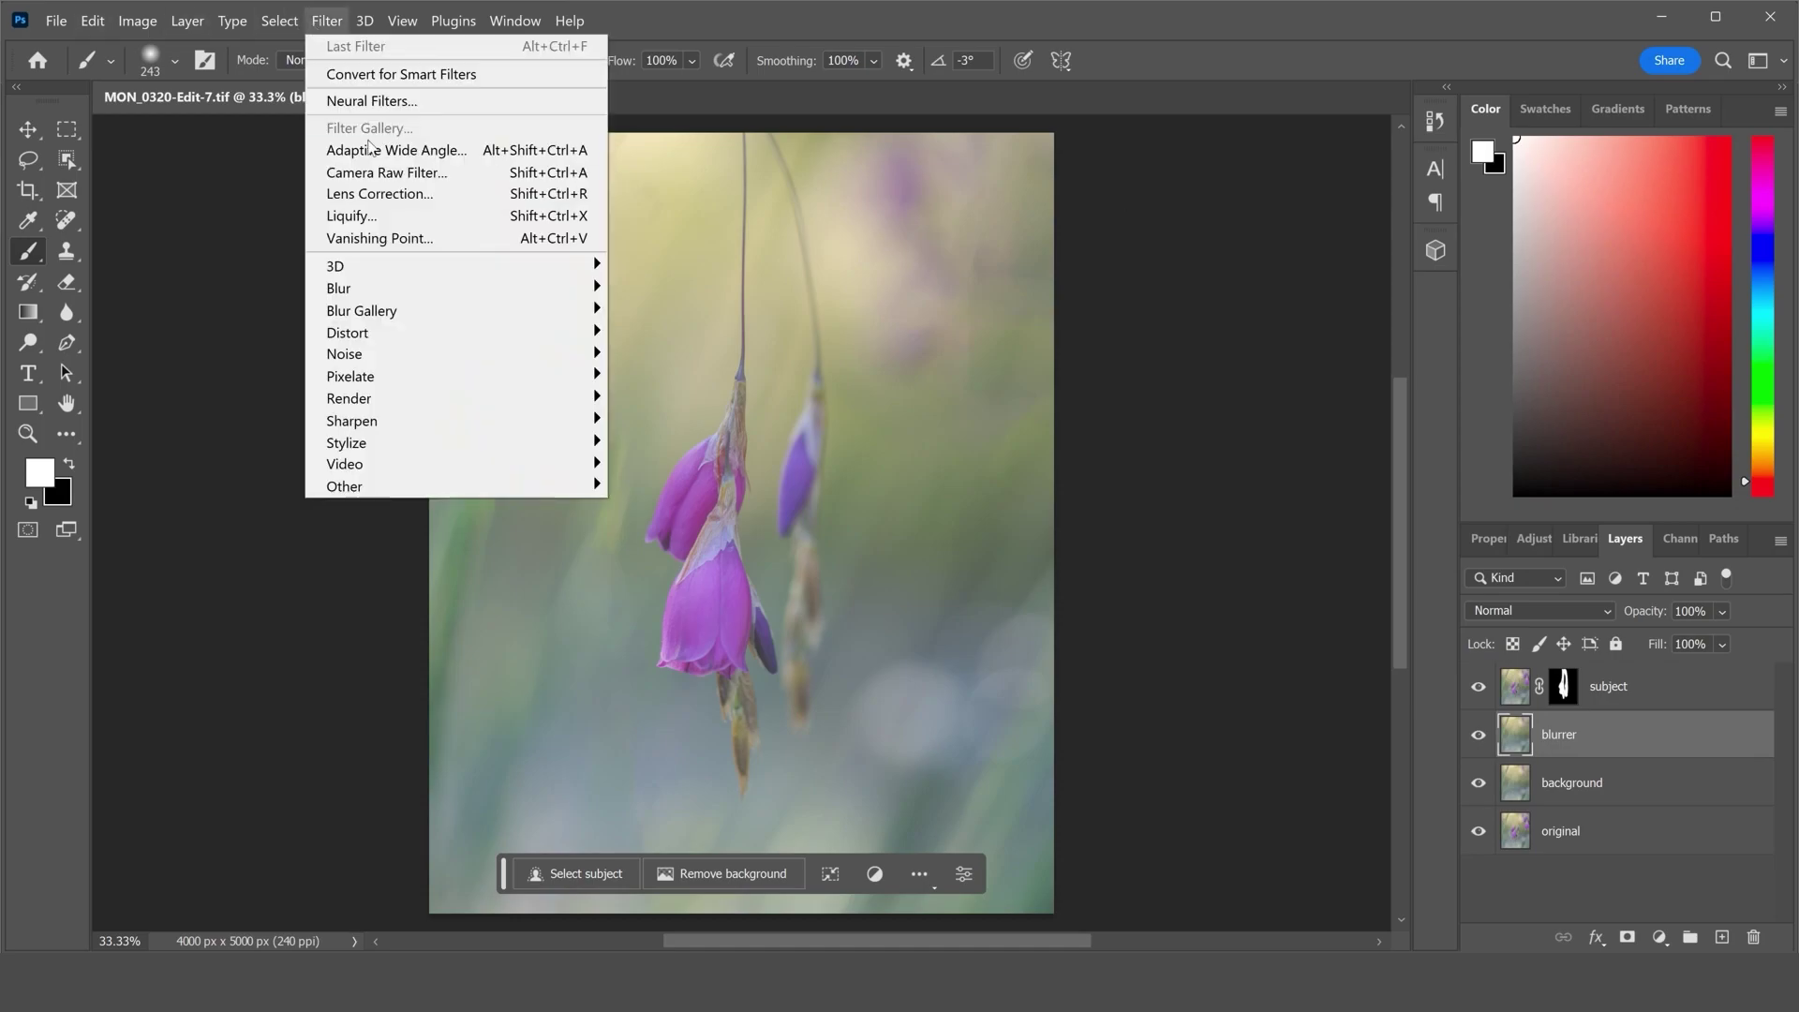
pyautogui.moveTo(434, 321)
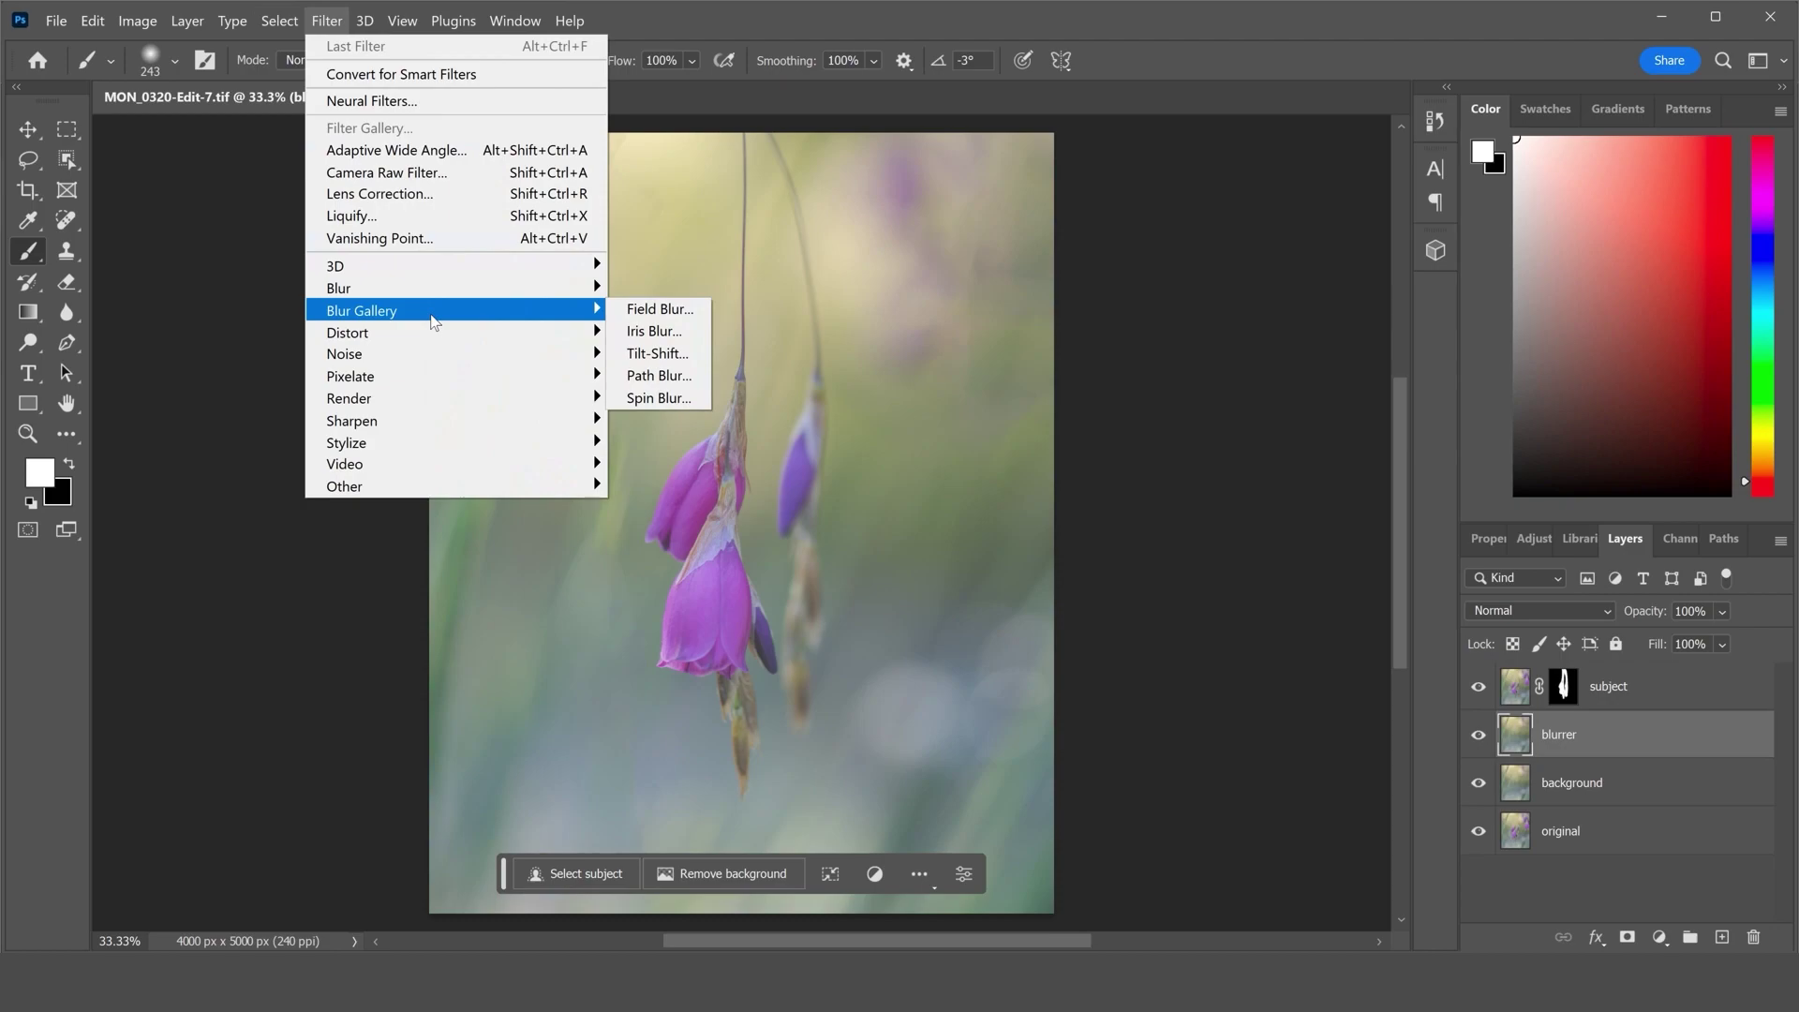
pyautogui.click(645, 314)
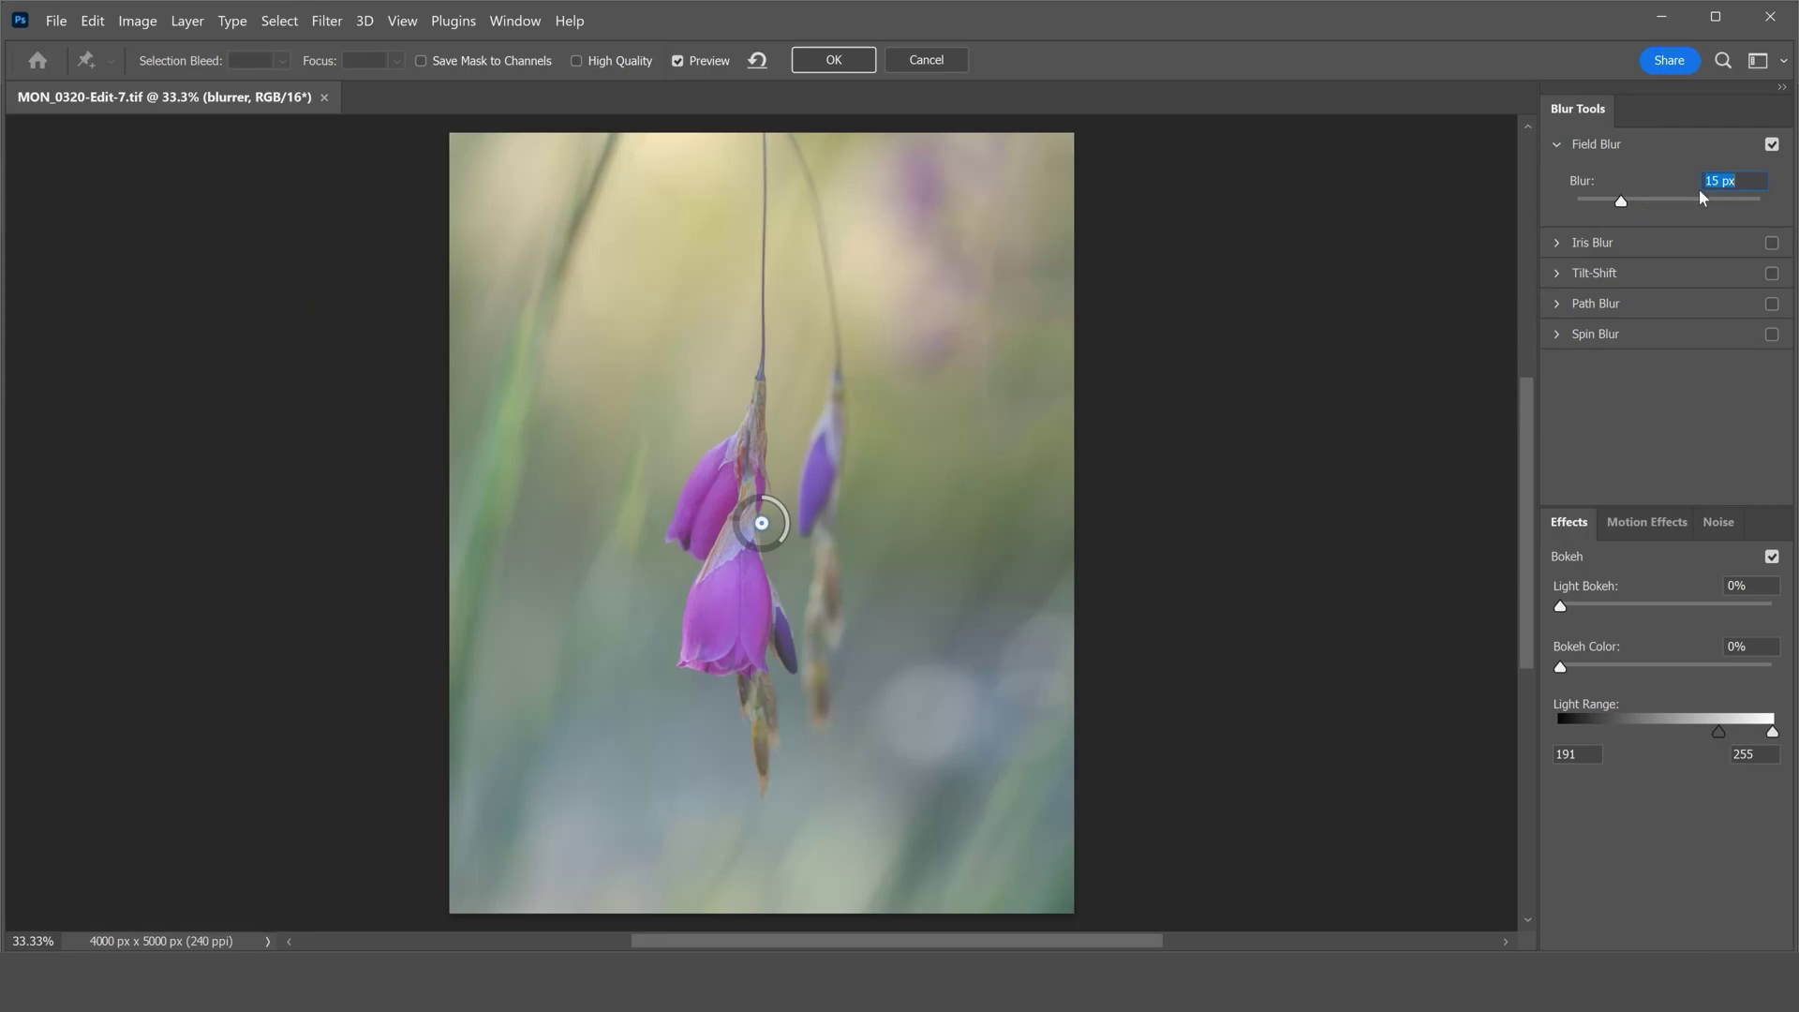
pyautogui.click(1680, 200)
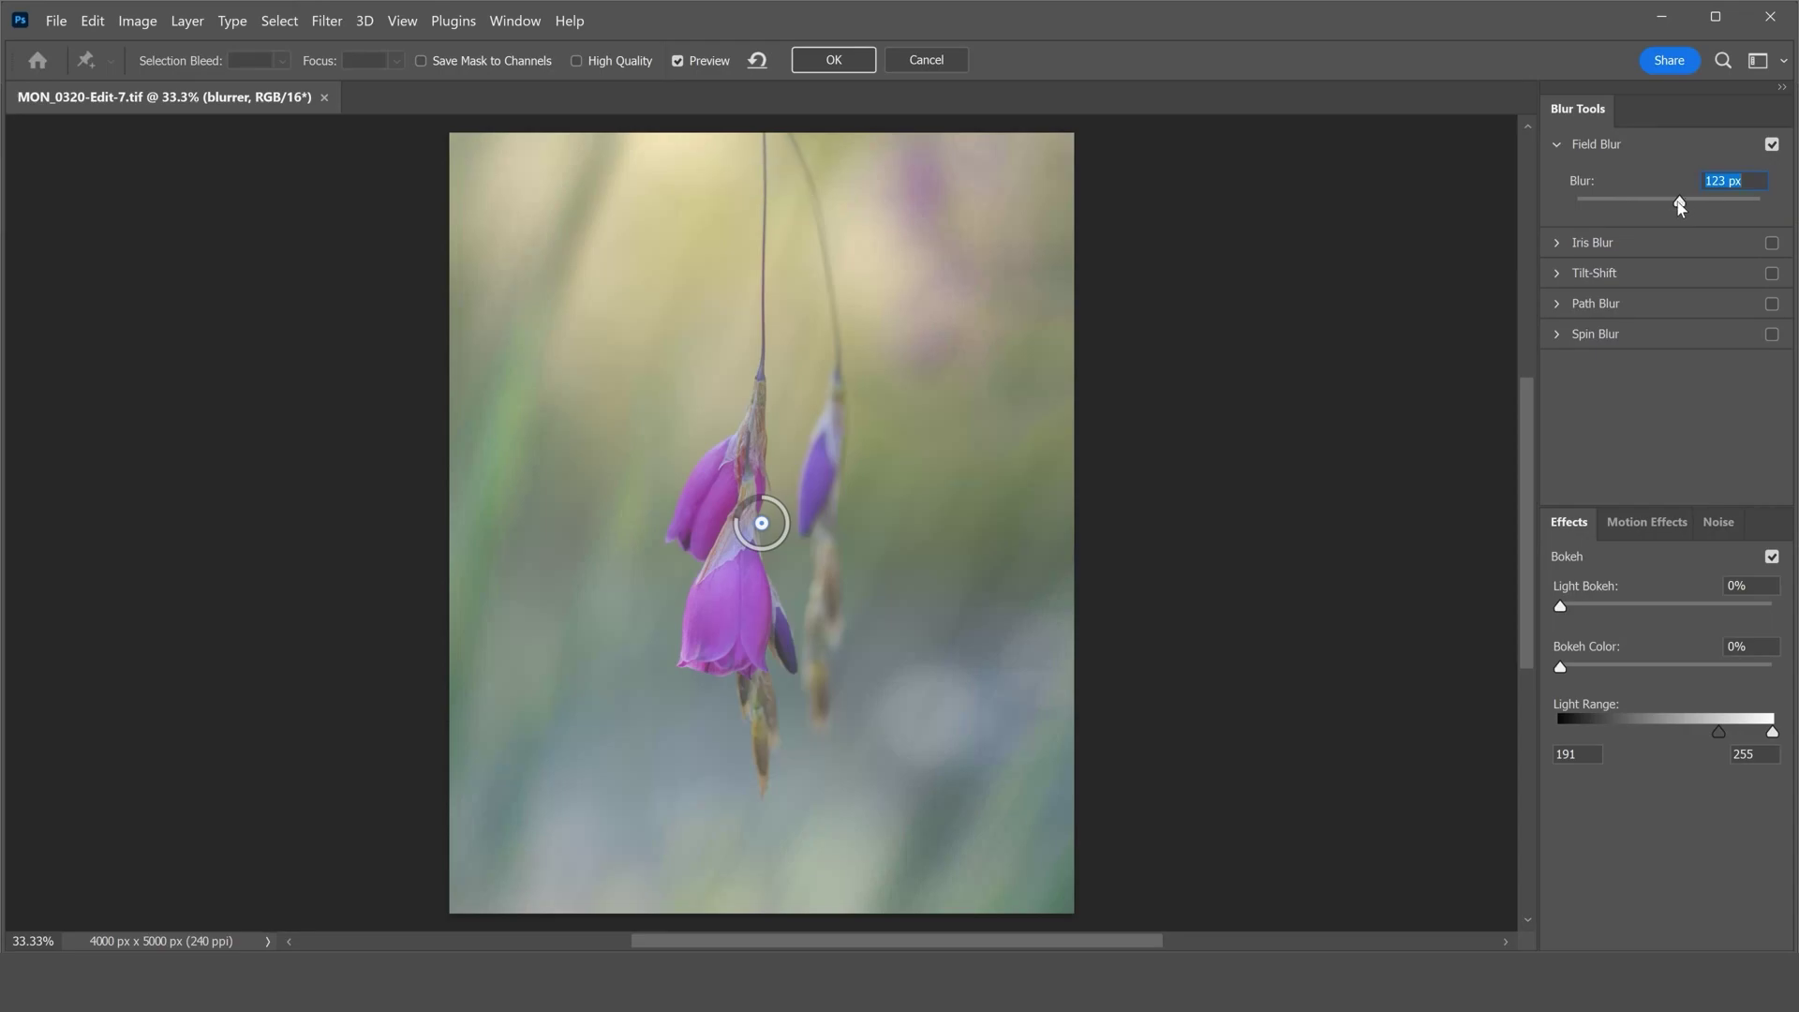
pyautogui.moveTo(1678, 201); pyautogui.dragTo(1674, 202)
pyautogui.click(845, 64)
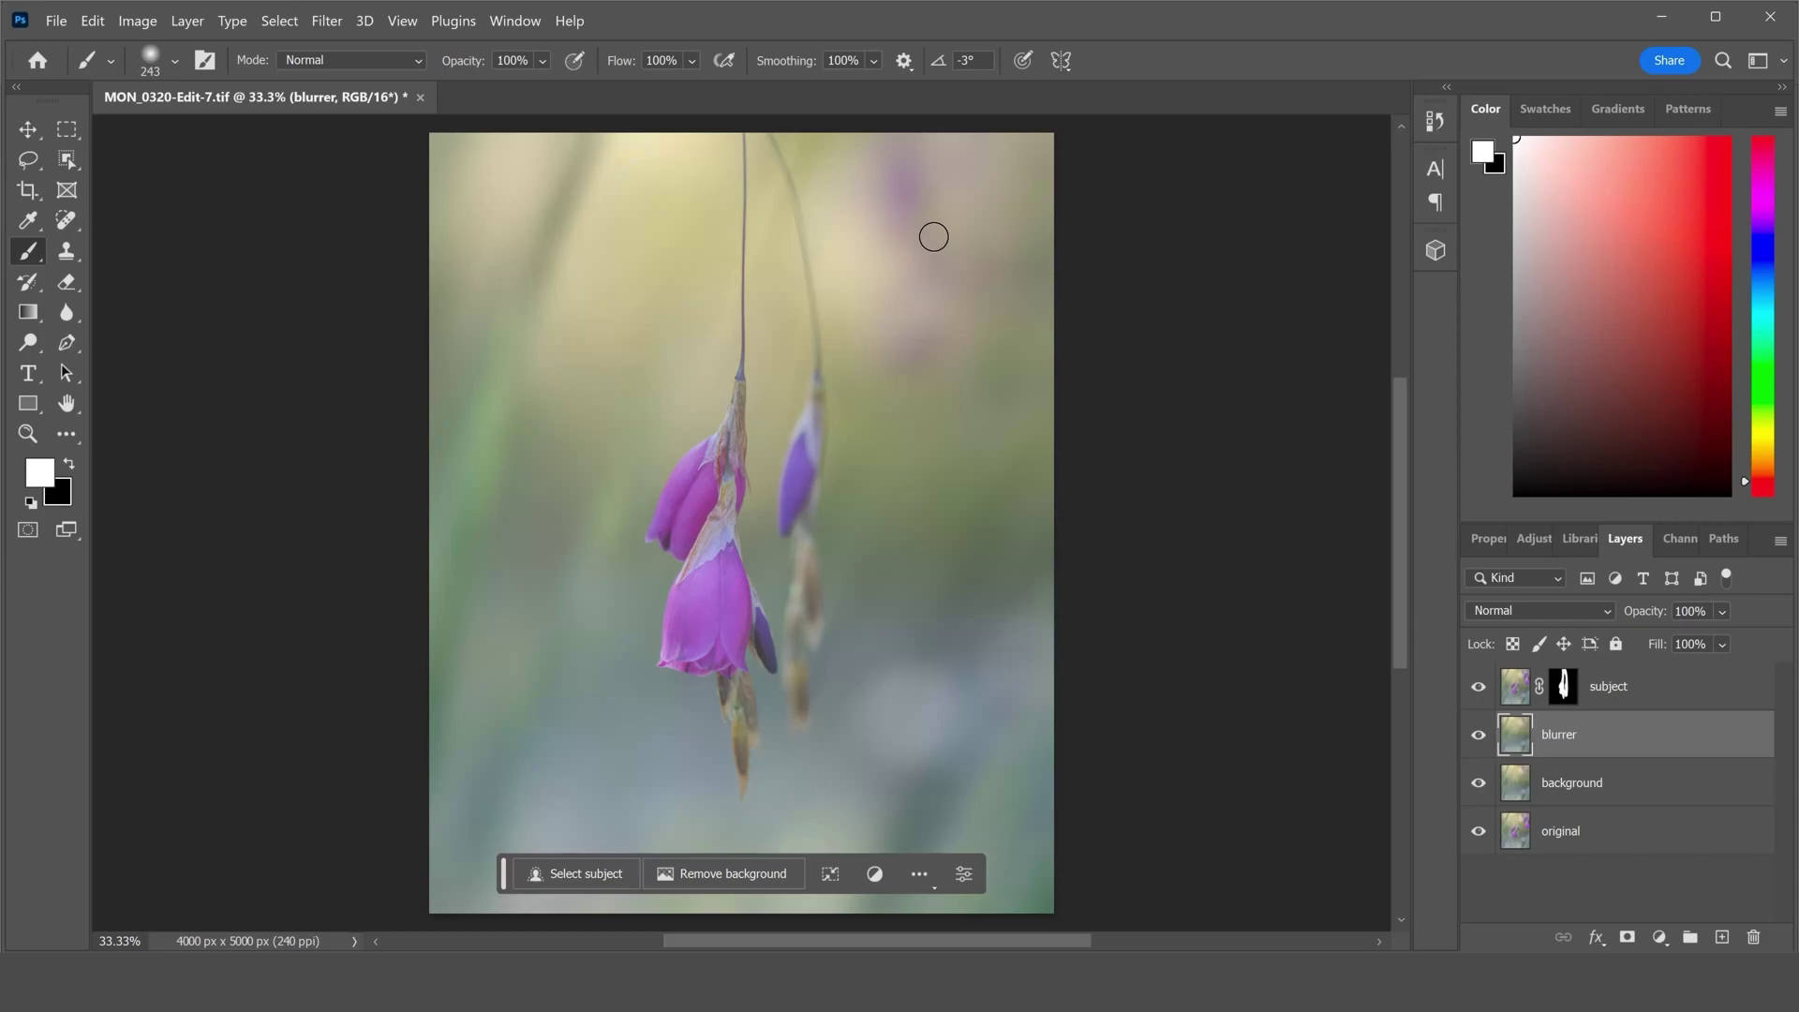
pyautogui.hotkey('ctrl', 's')
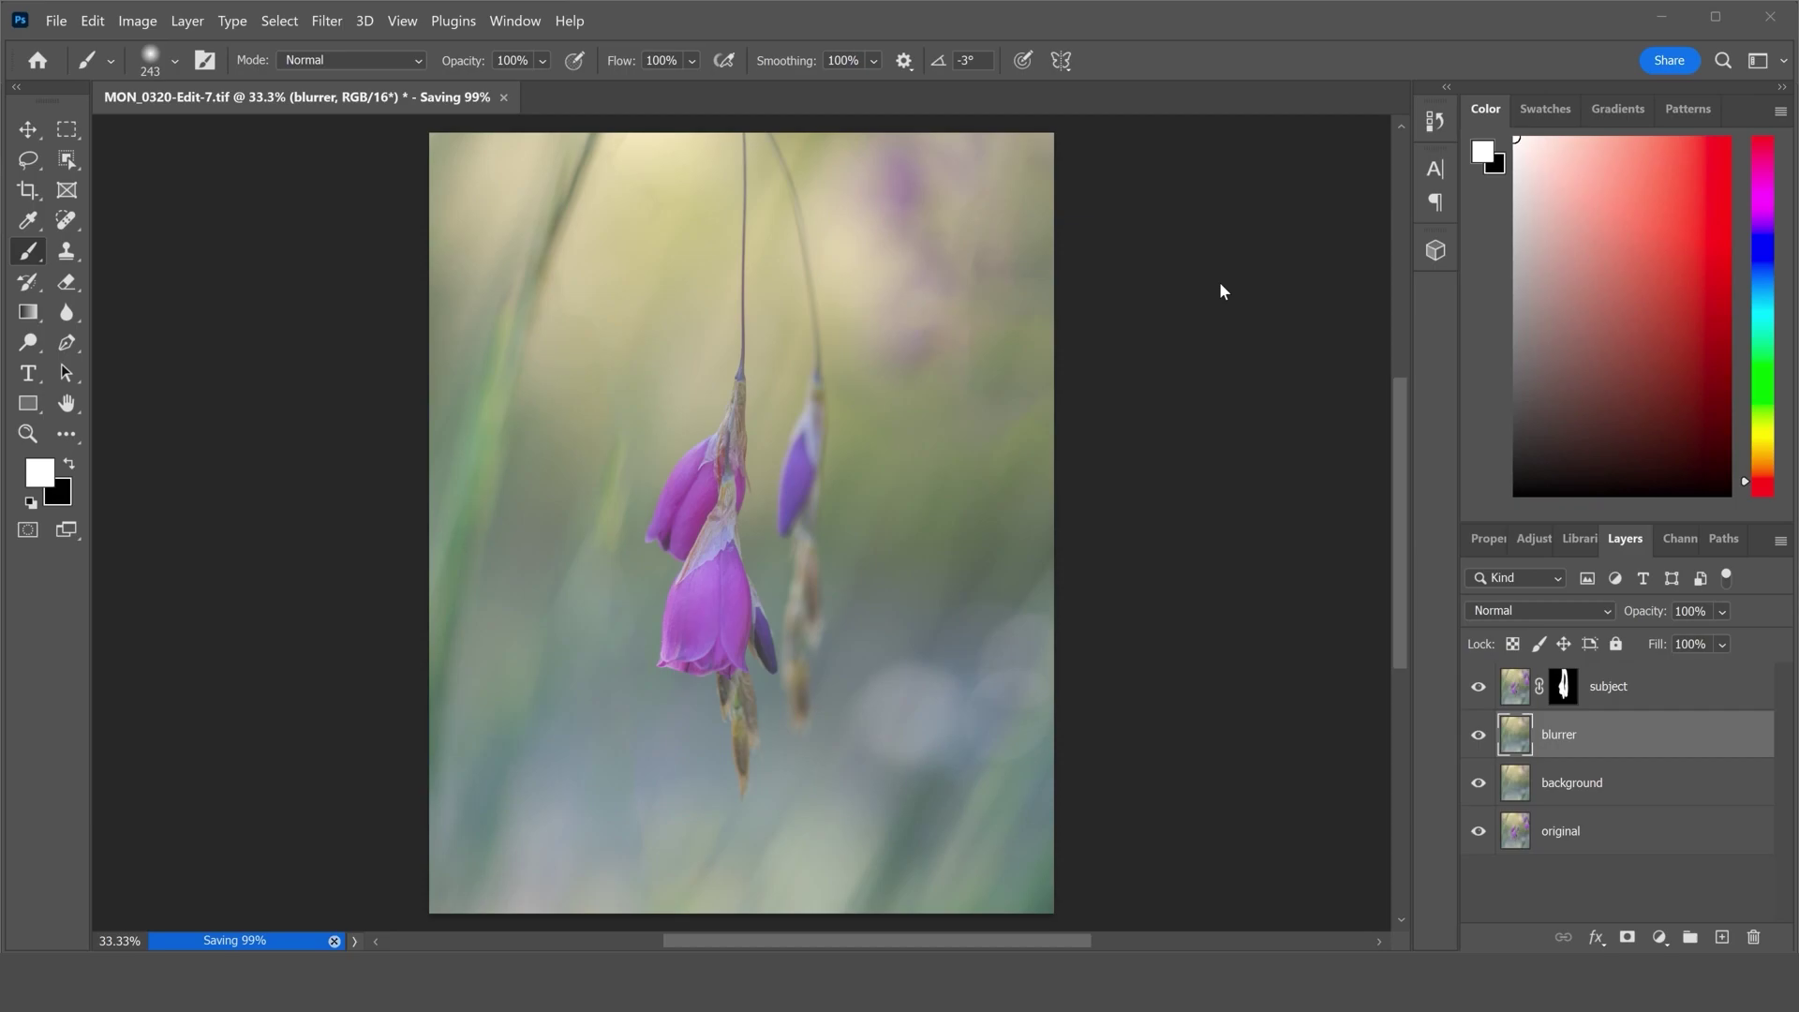
# Add a white layer mask to the blurrer layer, reselect the layer's image and save the document
pyautogui.click(1627, 938)
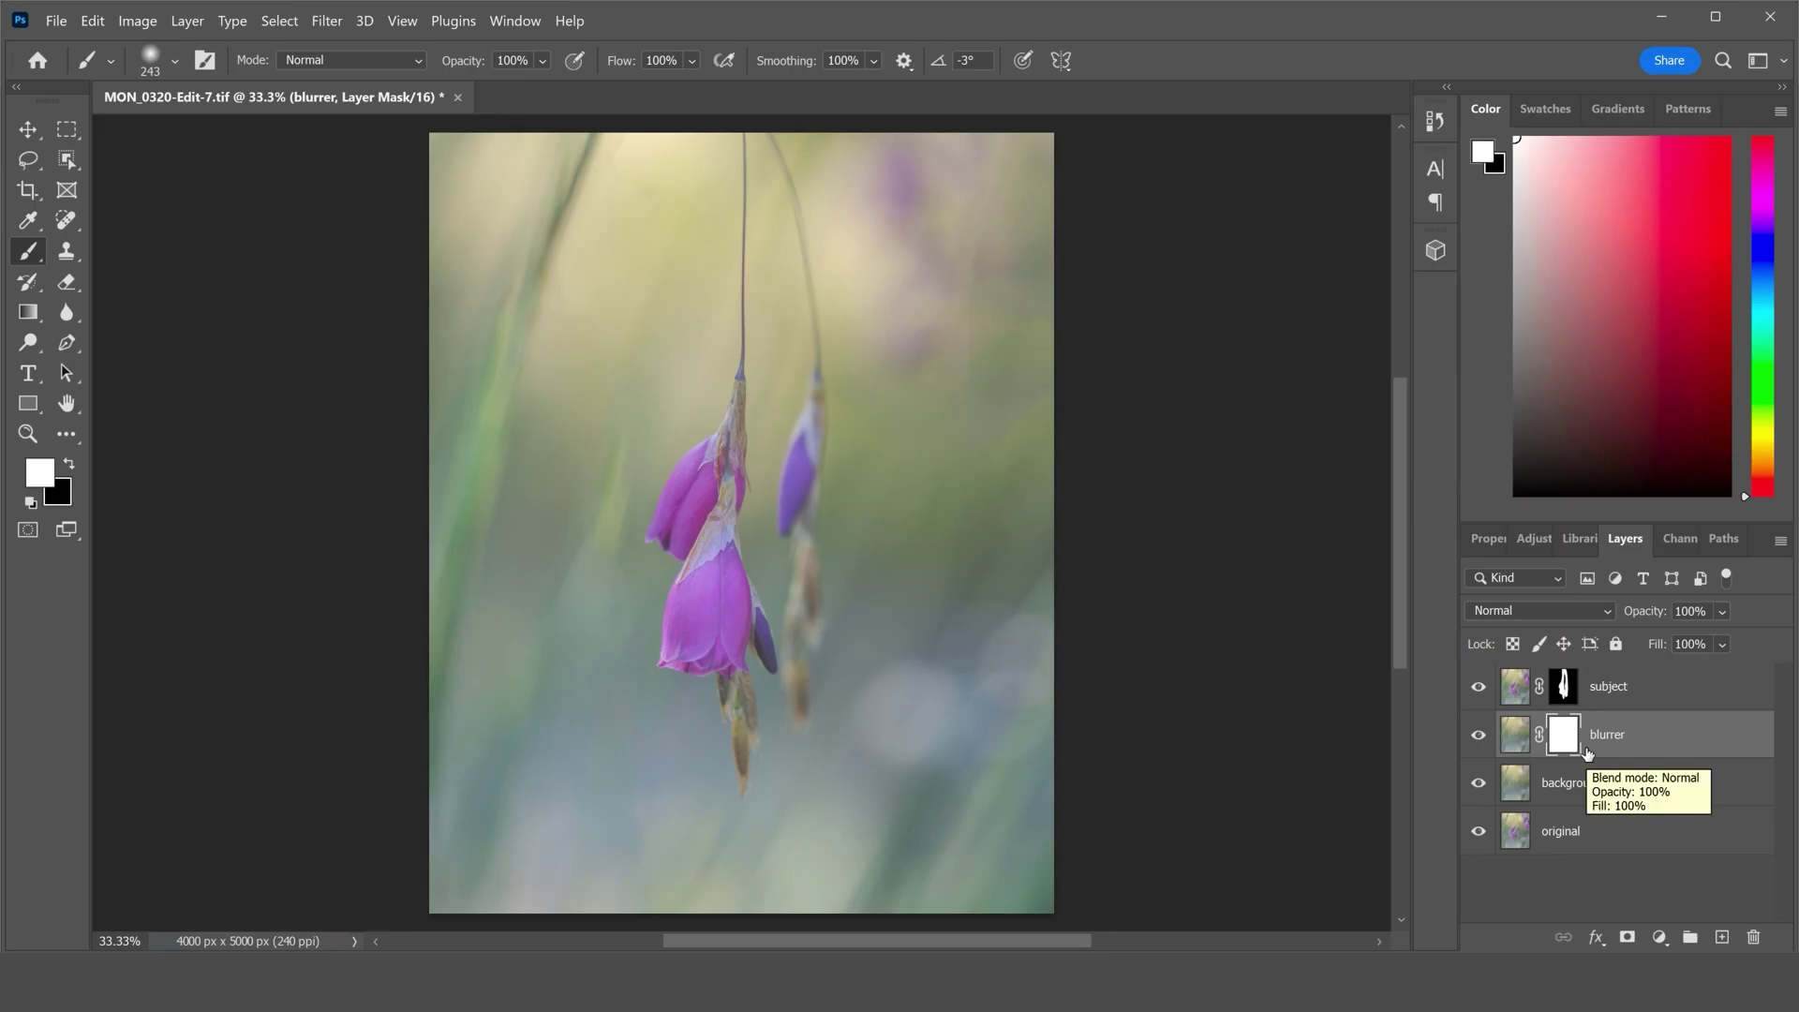
pyautogui.click(1515, 734)
pyautogui.hotkey('ctrl', 's')
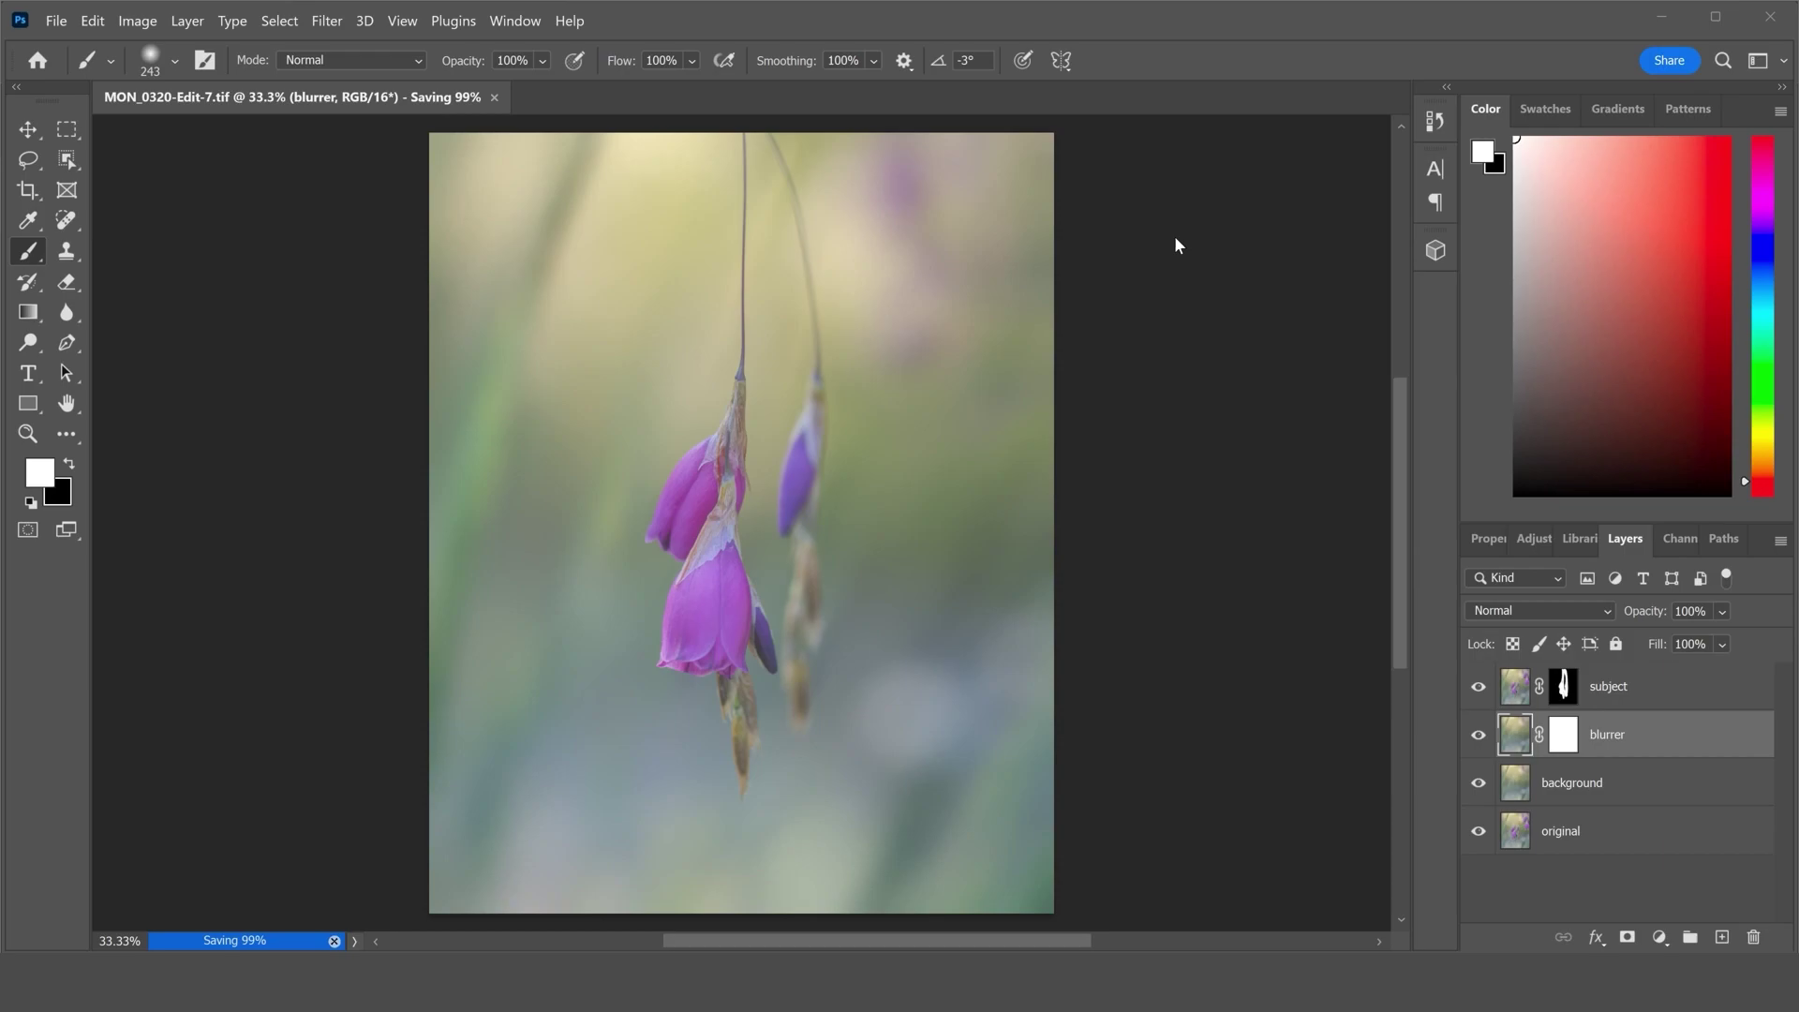
# Make black the foreground colour and enlarge the soft brush to 1100 px
pyautogui.click(68, 465)
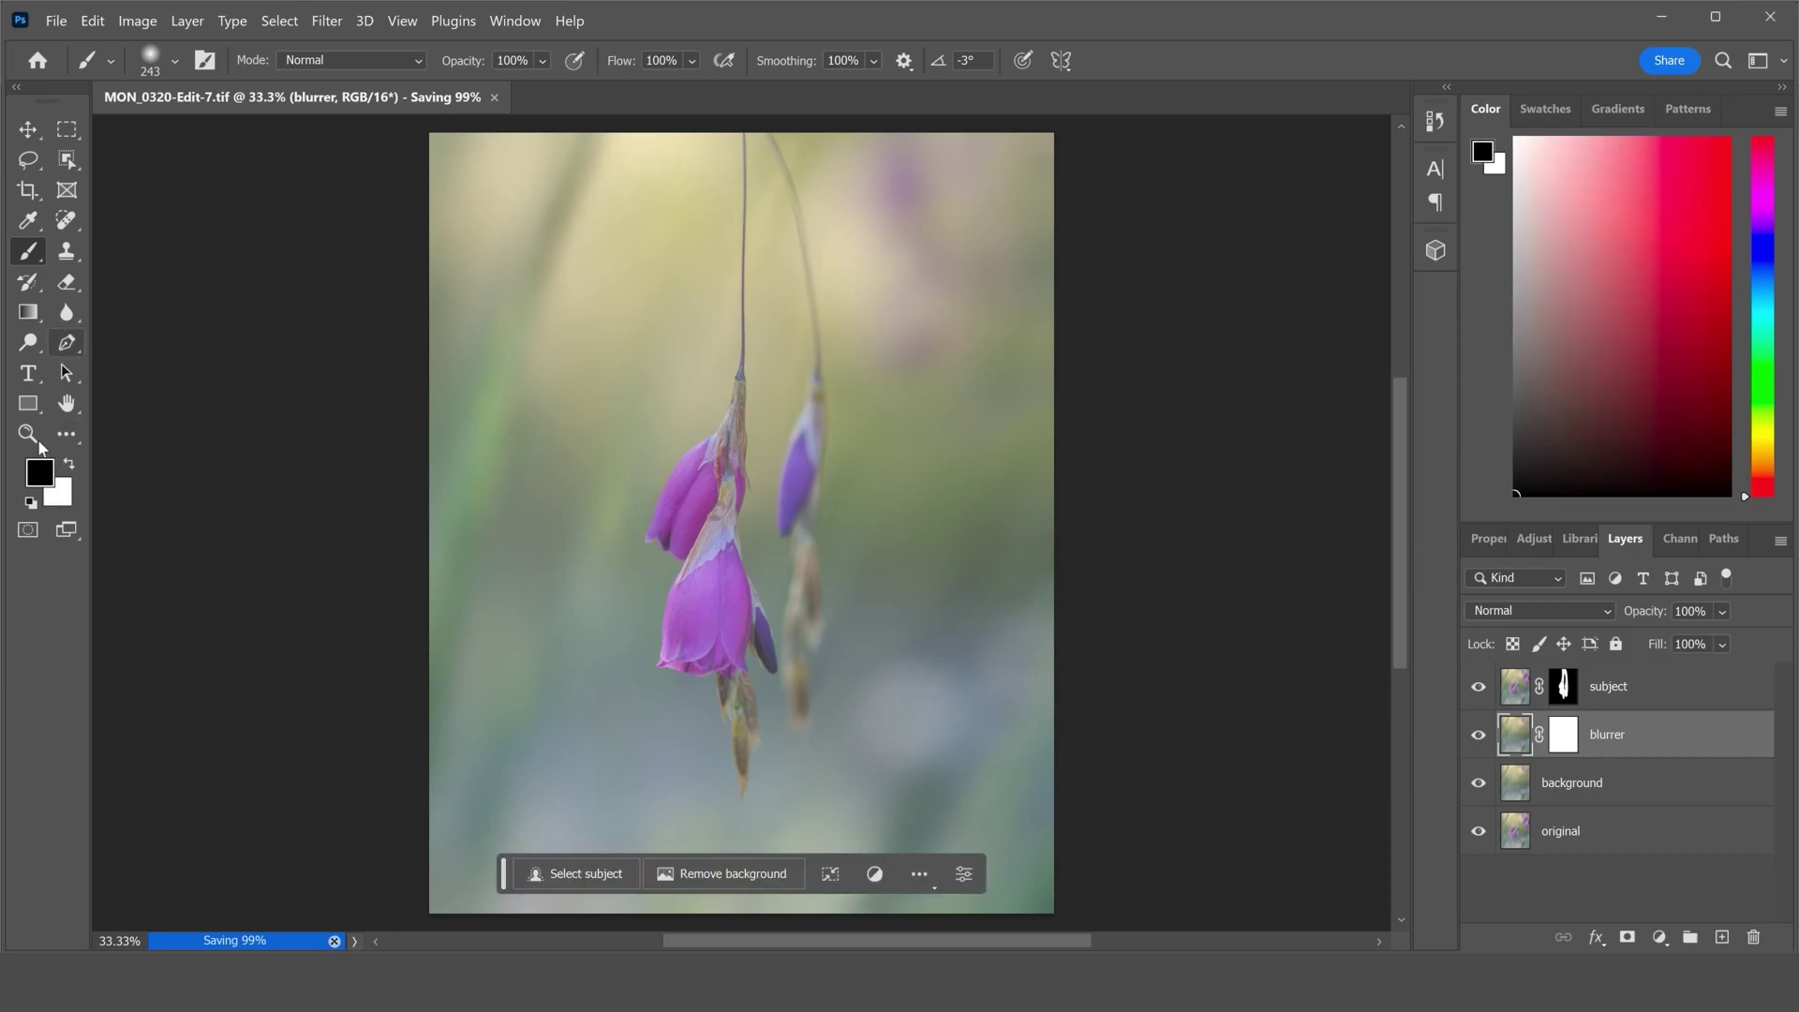
pyautogui.click(173, 64)
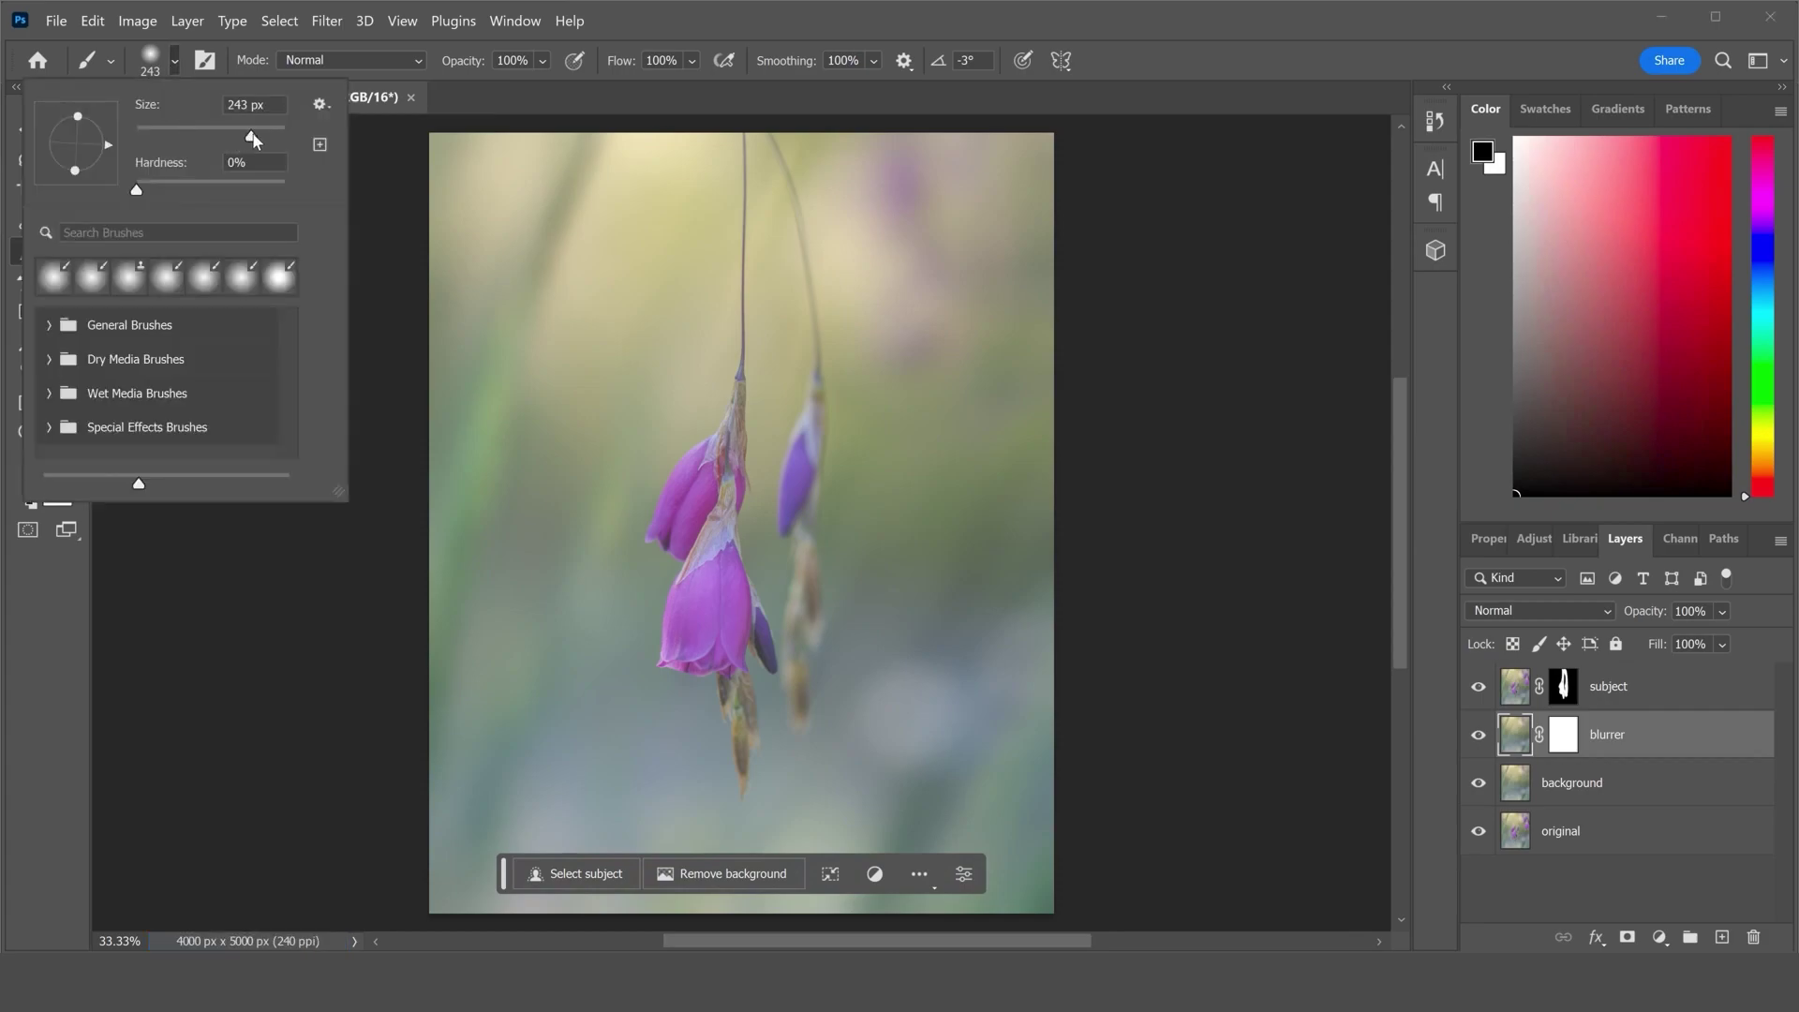
pyautogui.moveTo(264, 134); pyautogui.dragTo(266, 135)
pyautogui.click(699, 28)
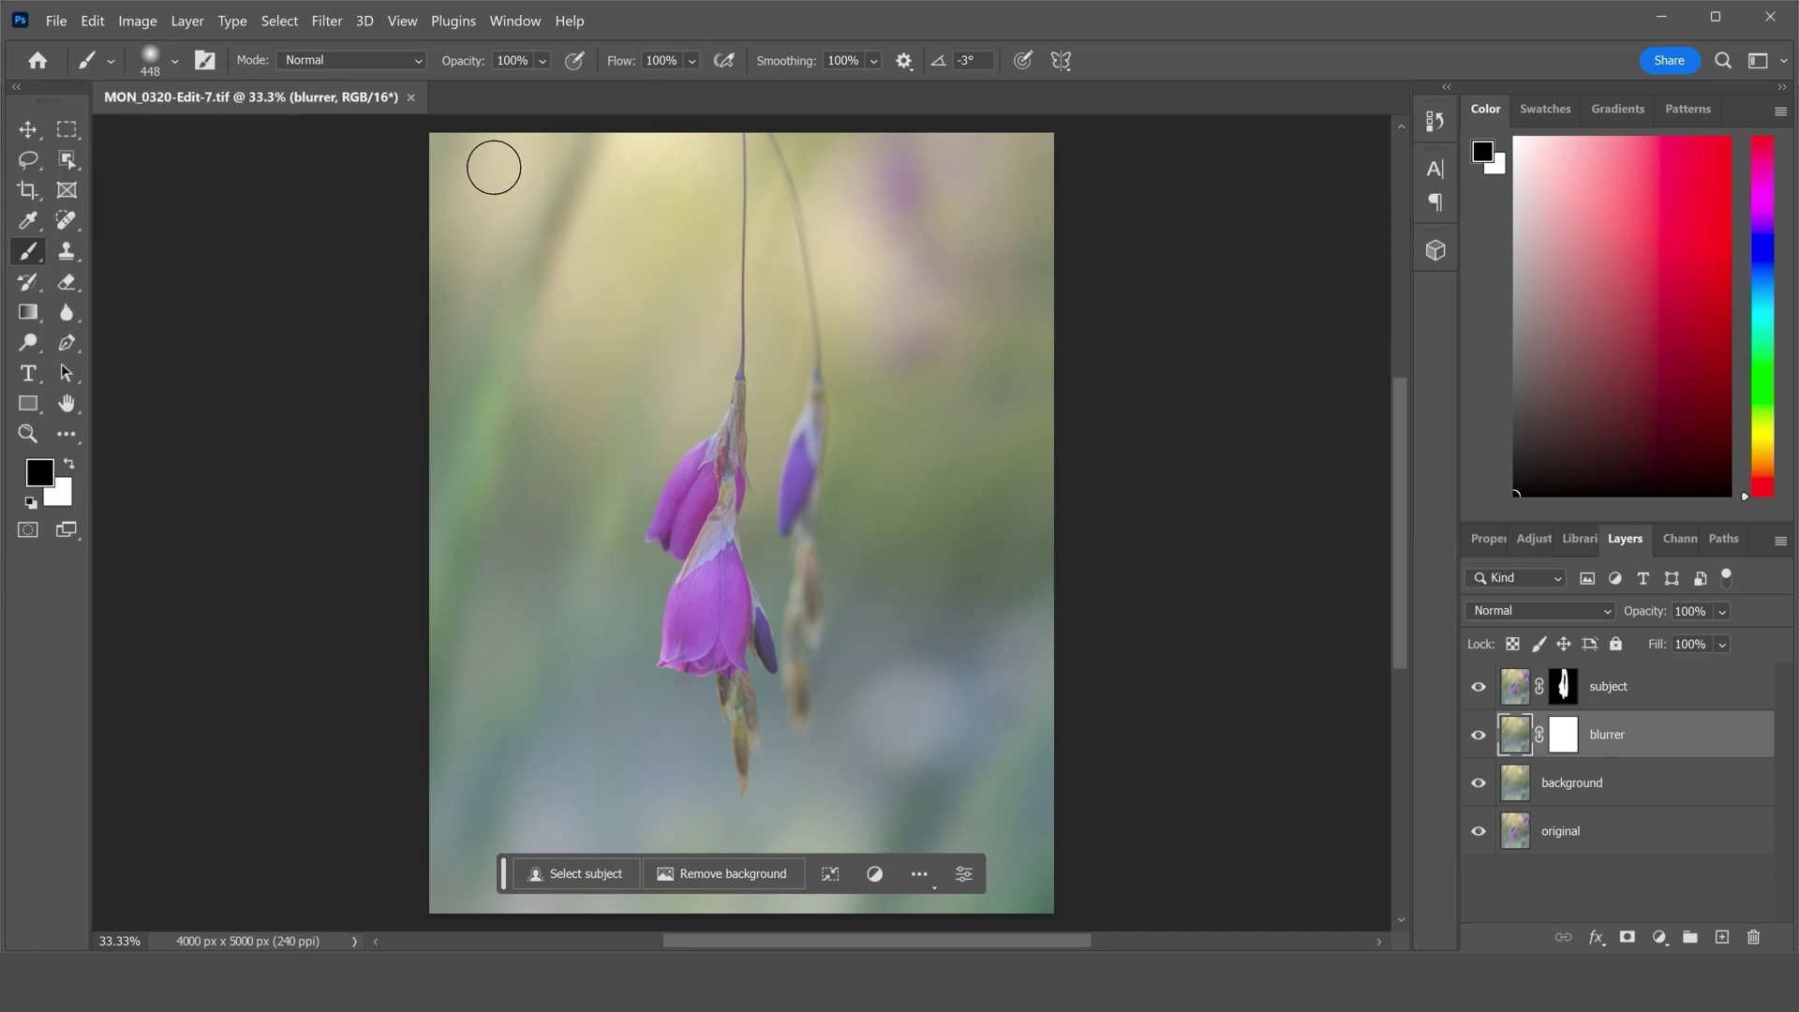
pyautogui.press(']')
pyautogui.press(']')
pyautogui.press(']')
pyautogui.press(']')
pyautogui.press(']')
pyautogui.press(']')
pyautogui.press(']')
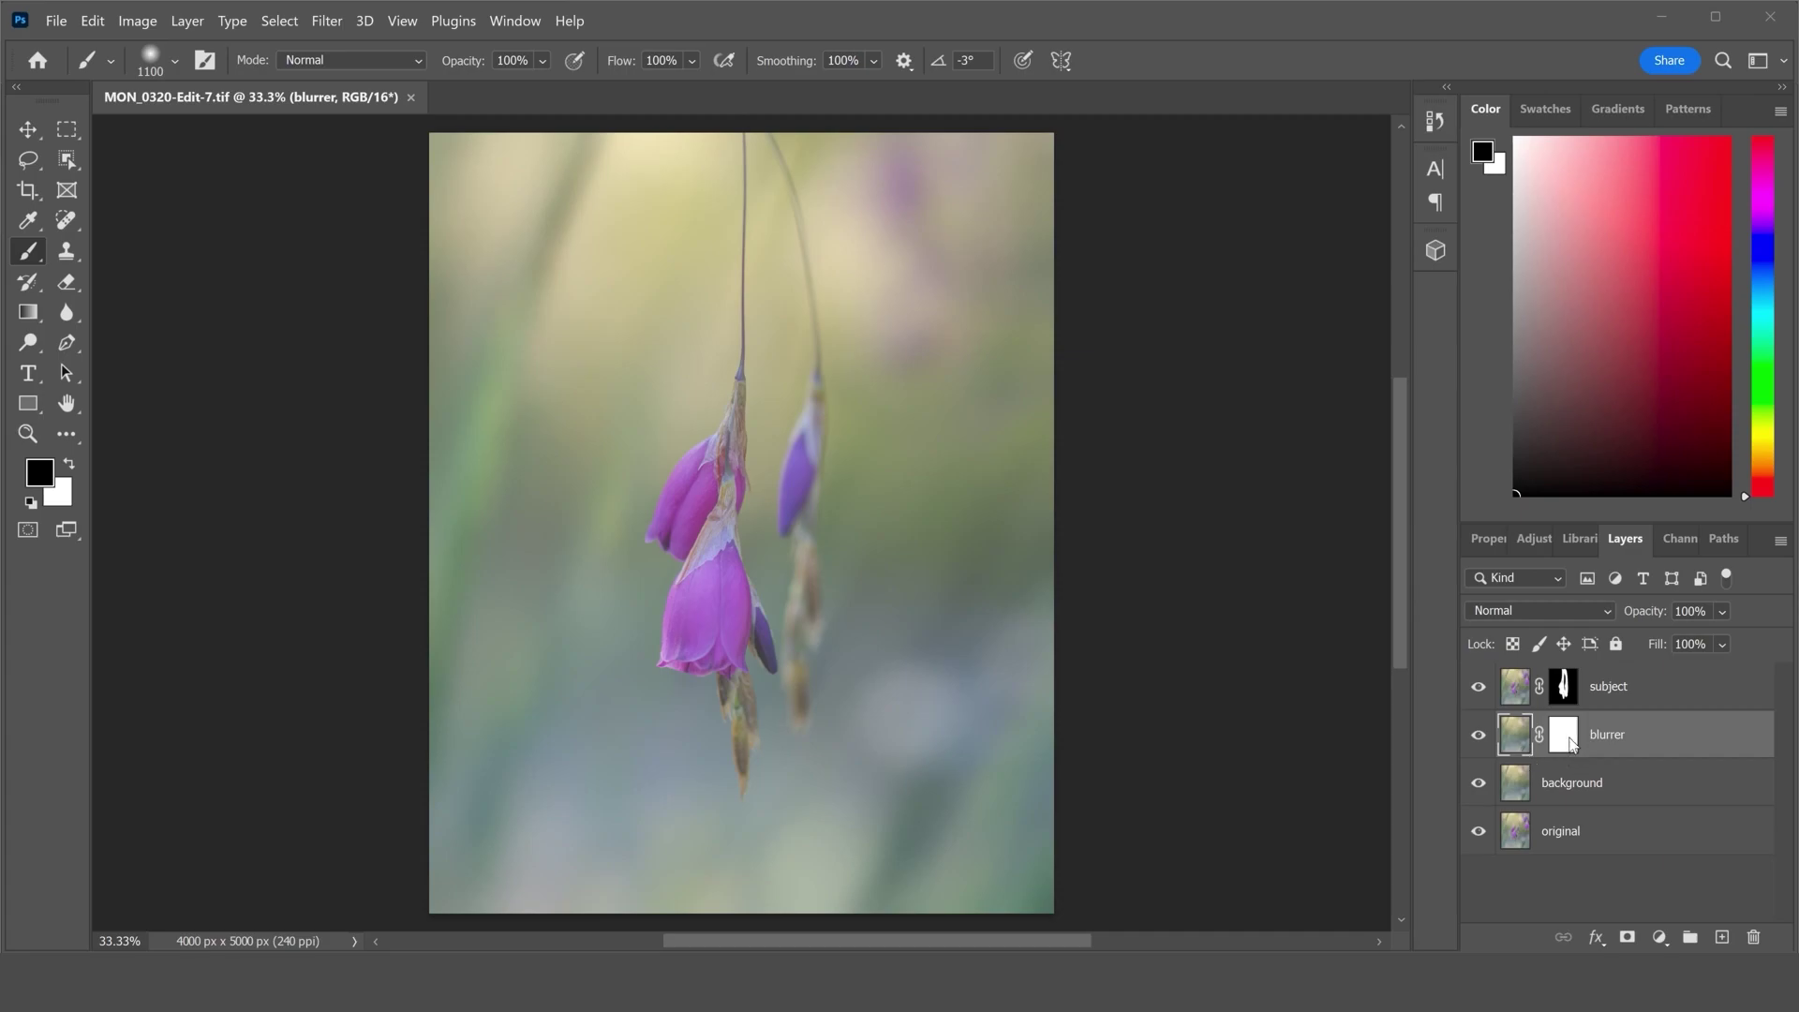
# Paint black on the blurrer layer's mask over the grass stems along the photo's left side and lower edge, and save the document
pyautogui.click(1566, 739)
pyautogui.click(1567, 739)
pyautogui.press('x')
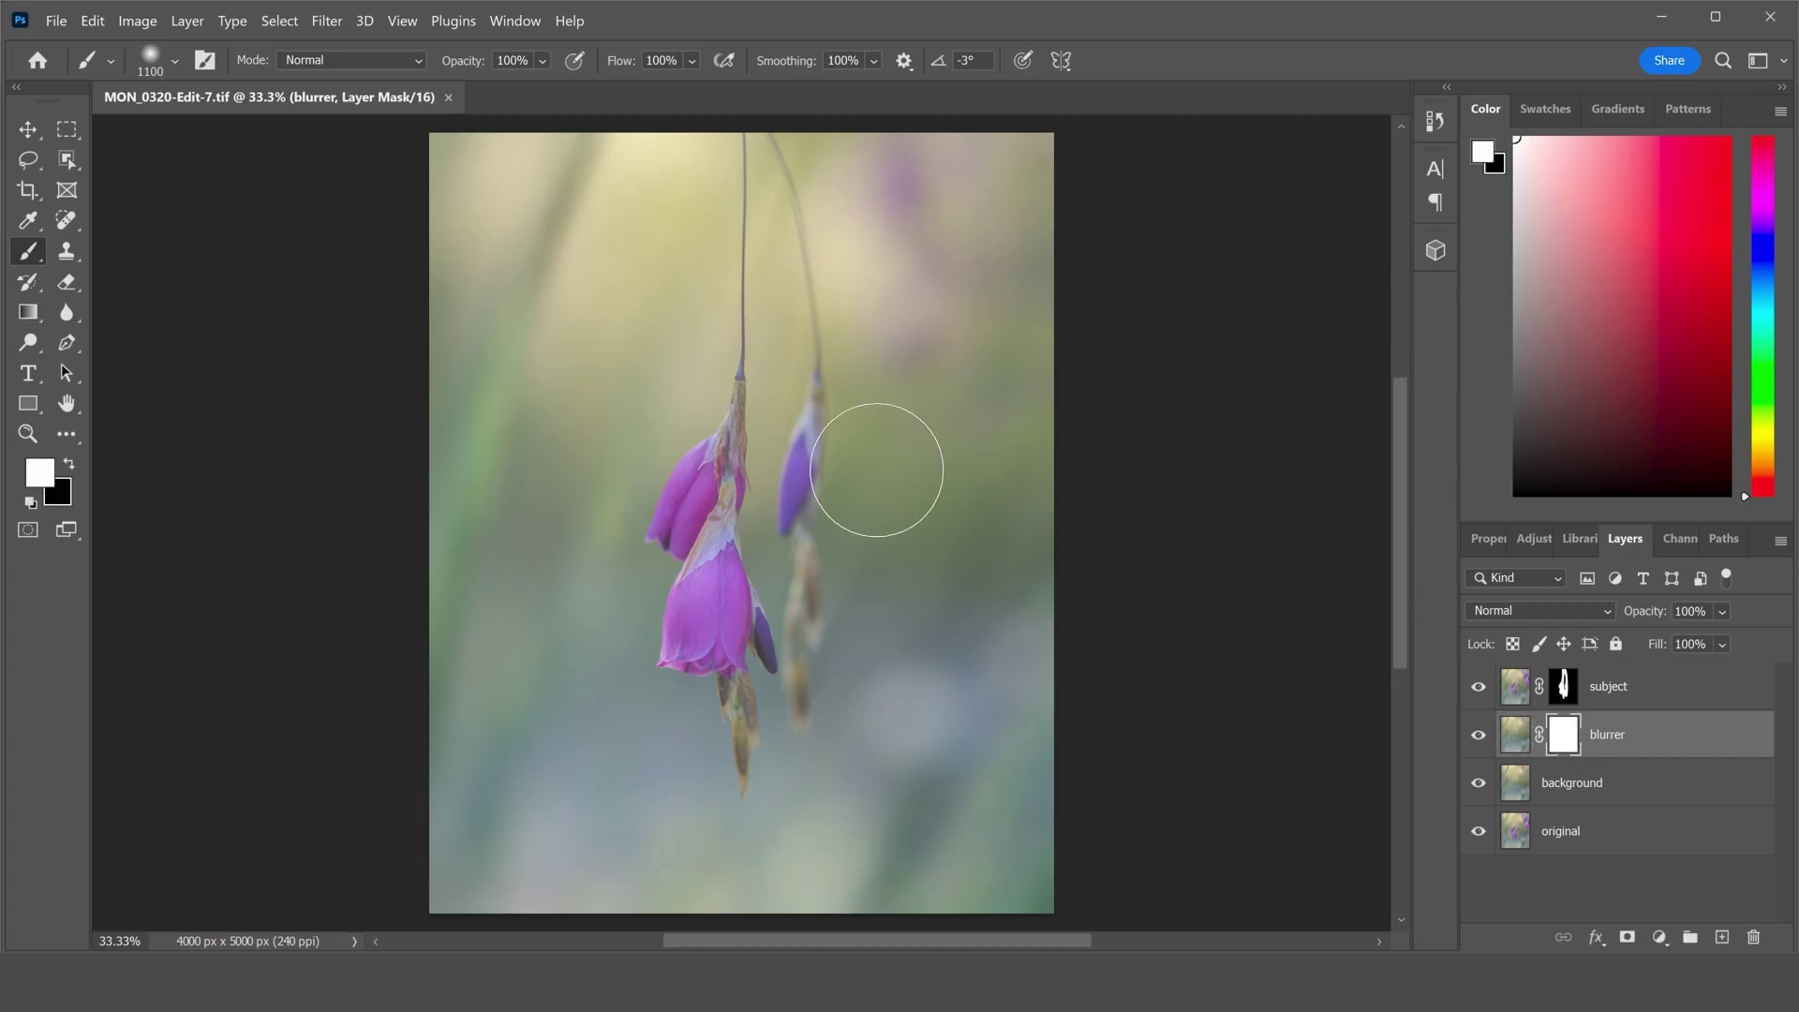
pyautogui.click(69, 464)
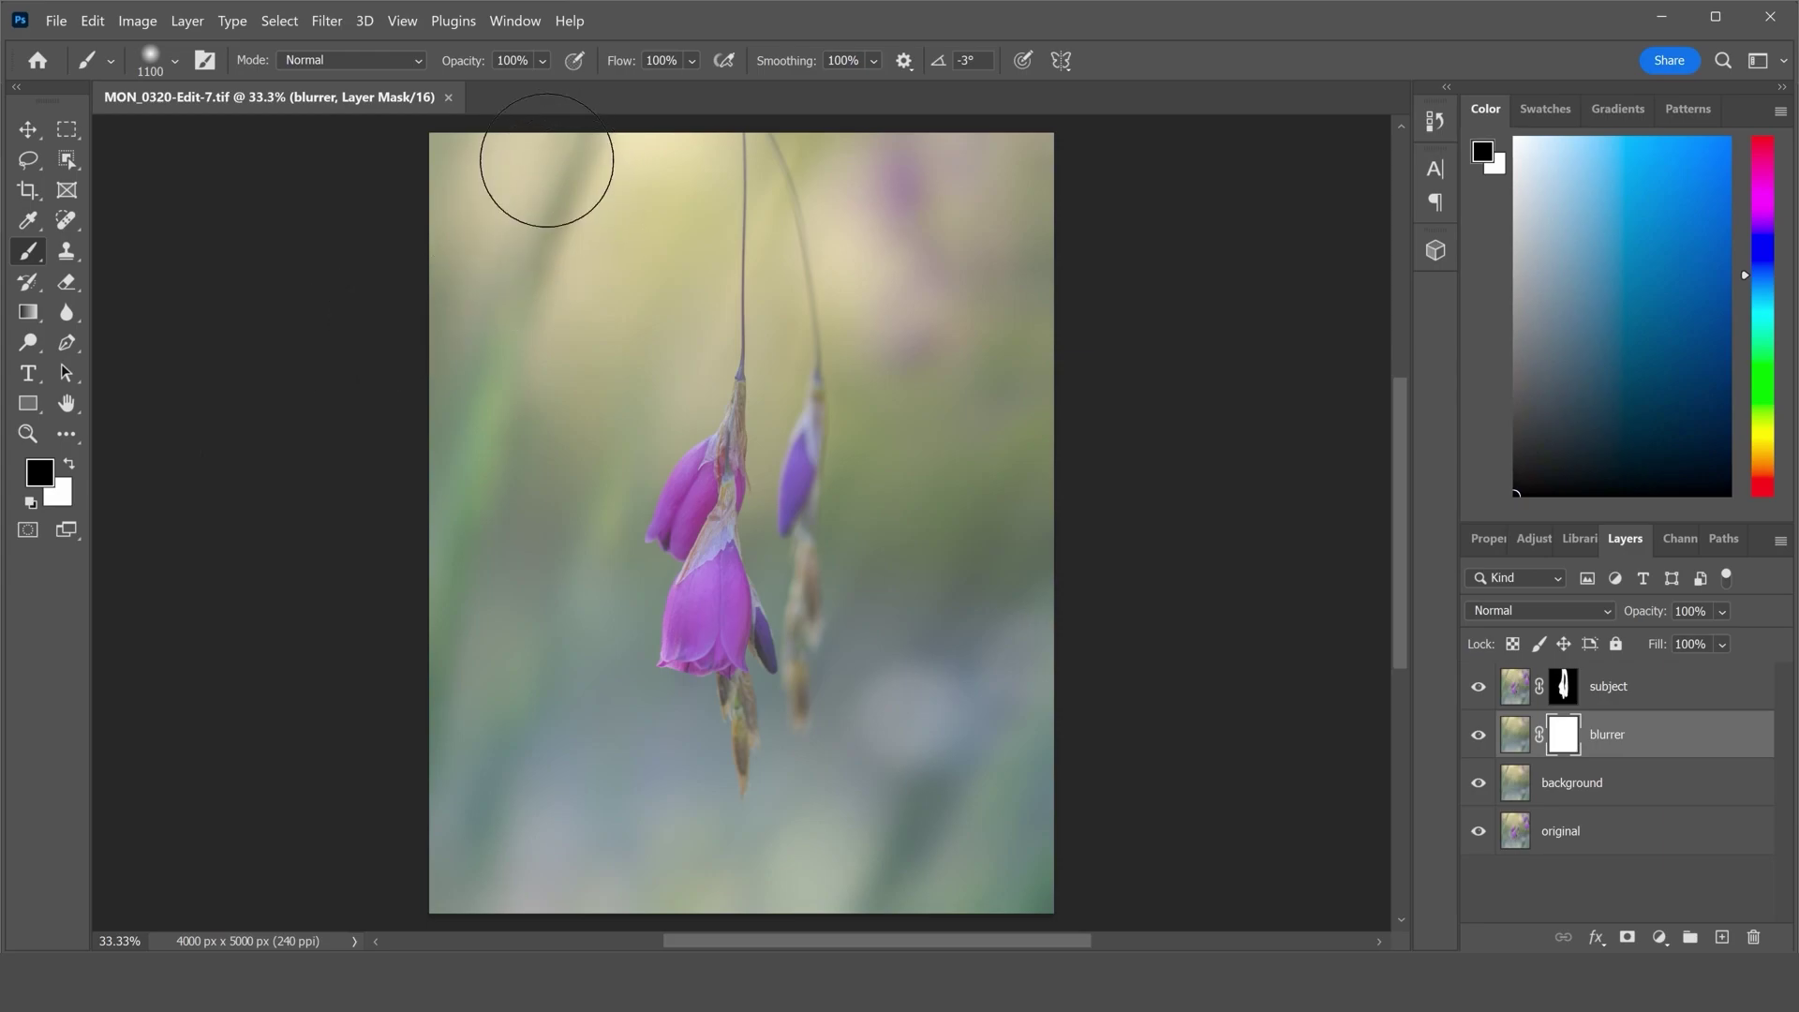
pyautogui.moveTo(590, 149)
pyautogui.mouseDown()
pyautogui.moveTo(550, 181)
pyautogui.moveTo(506, 271)
pyautogui.moveTo(466, 615)
pyautogui.moveTo(445, 605)
pyautogui.mouseUp()
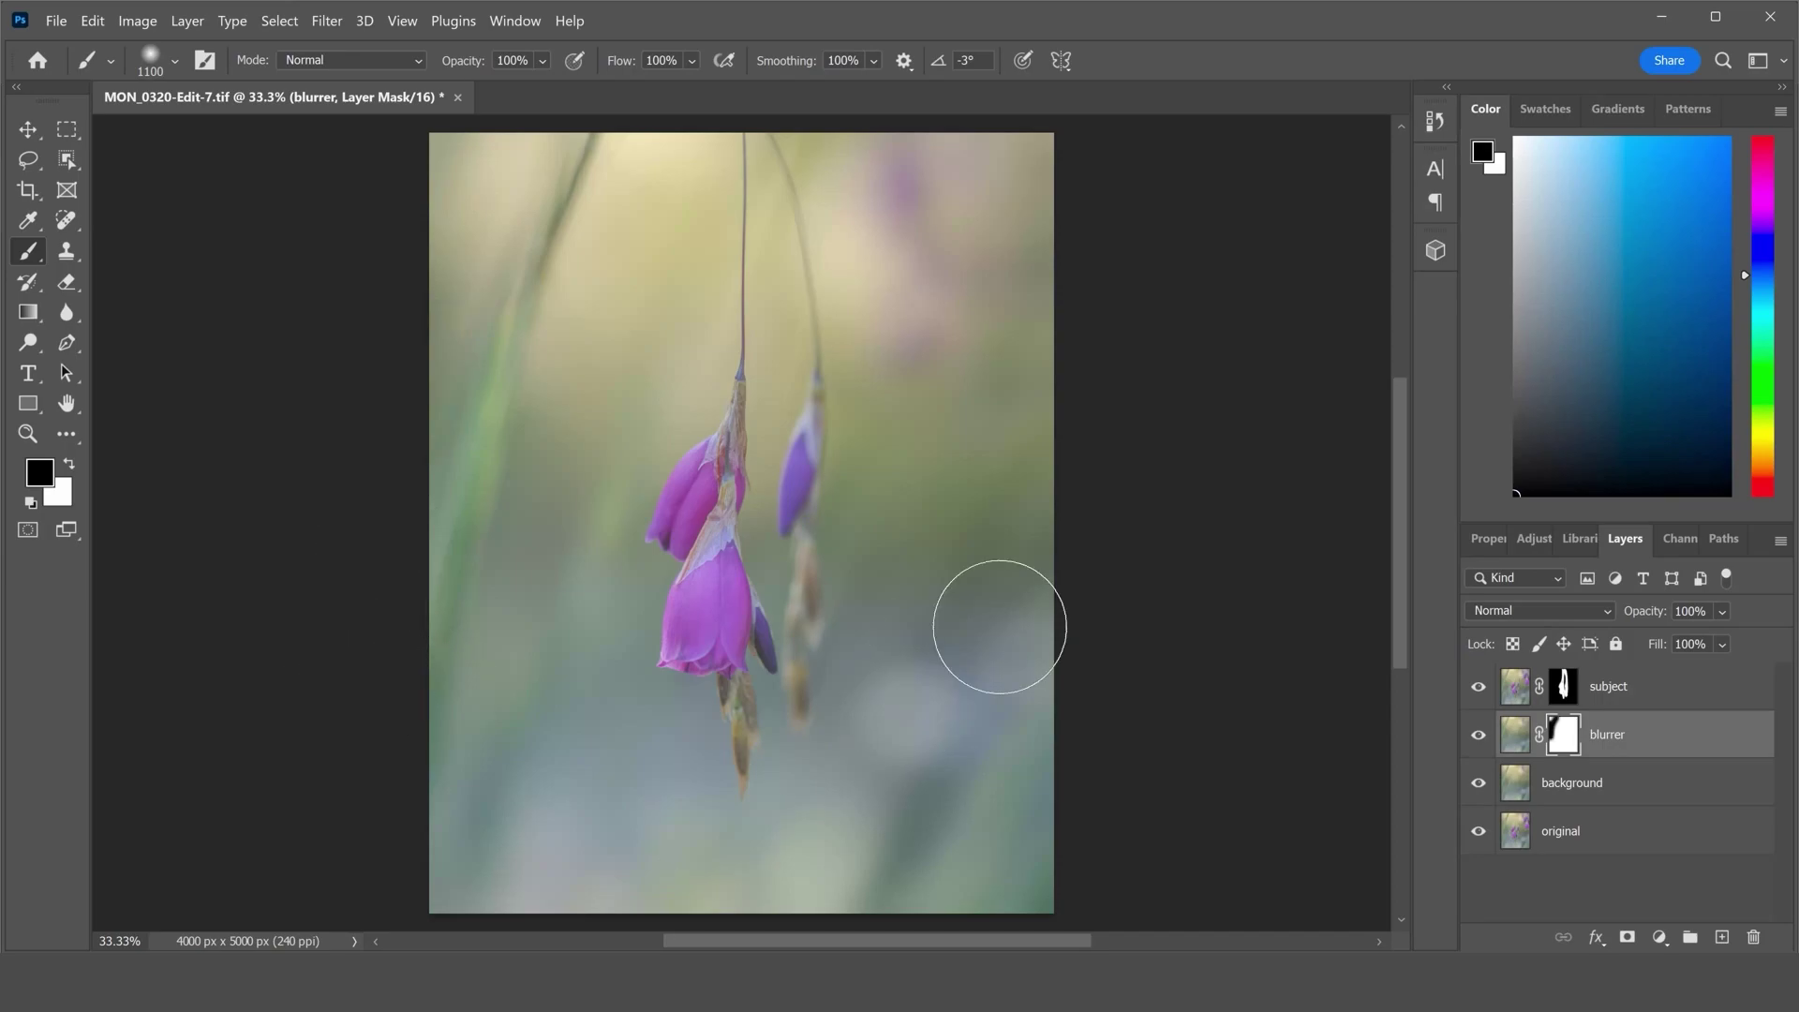
pyautogui.moveTo(921, 721)
pyautogui.mouseDown()
pyautogui.moveTo(903, 772)
pyautogui.moveTo(954, 854)
pyautogui.moveTo(988, 799)
pyautogui.moveTo(1001, 839)
pyautogui.moveTo(950, 870)
pyautogui.moveTo(845, 898)
pyautogui.moveTo(583, 889)
pyautogui.moveTo(500, 682)
pyautogui.mouseUp()
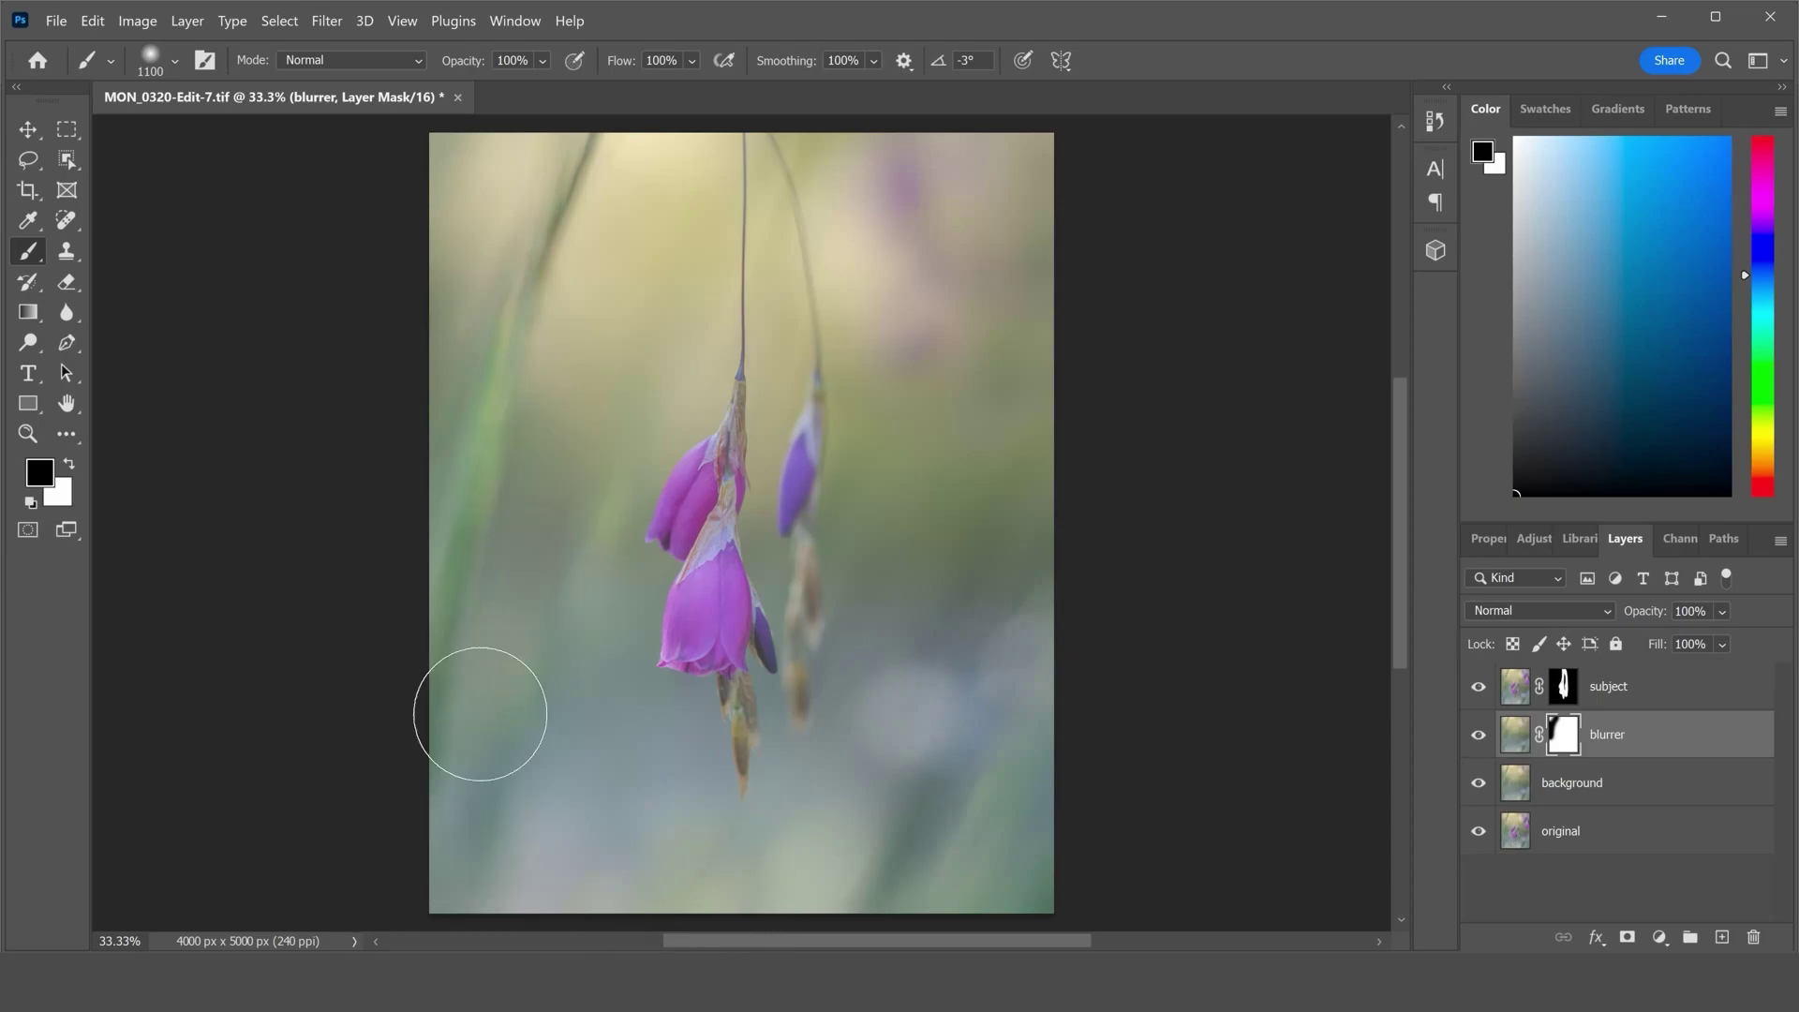
pyautogui.moveTo(445, 866)
pyautogui.mouseDown()
pyautogui.moveTo(556, 562)
pyautogui.moveTo(508, 700)
pyautogui.mouseUp()
pyautogui.click(69, 465)
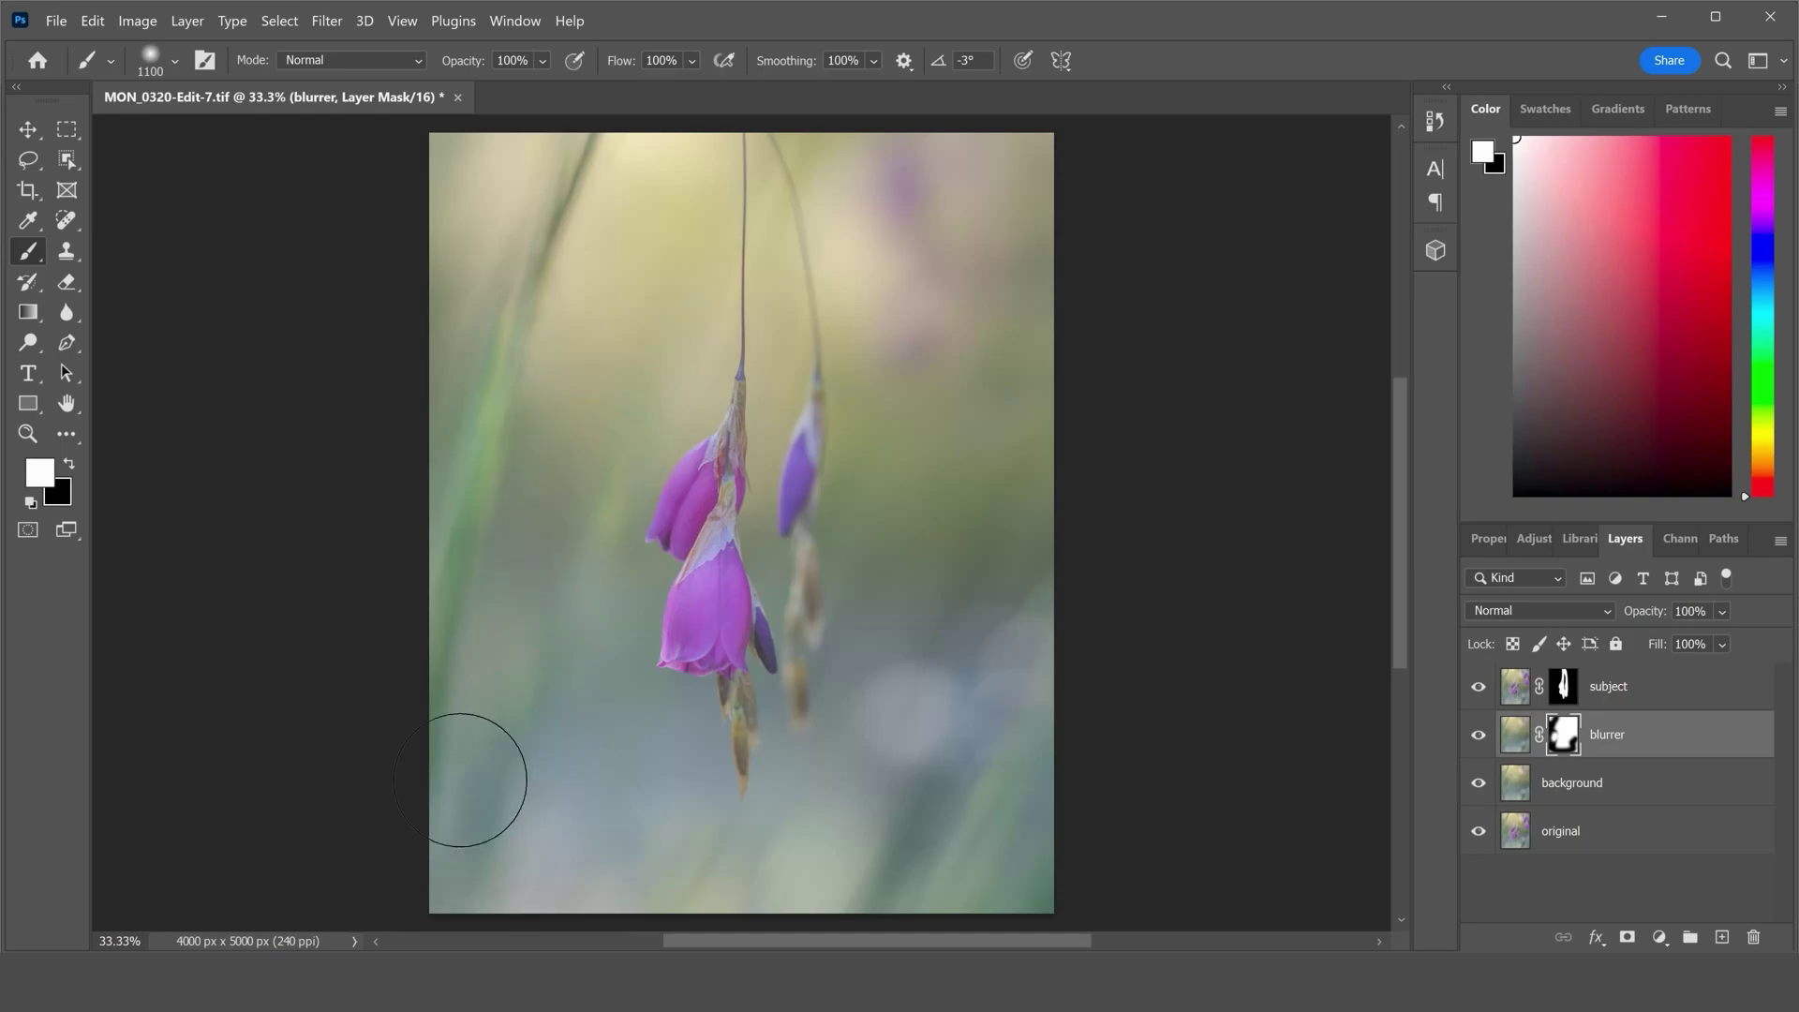
pyautogui.hotkey('ctrl', 's')
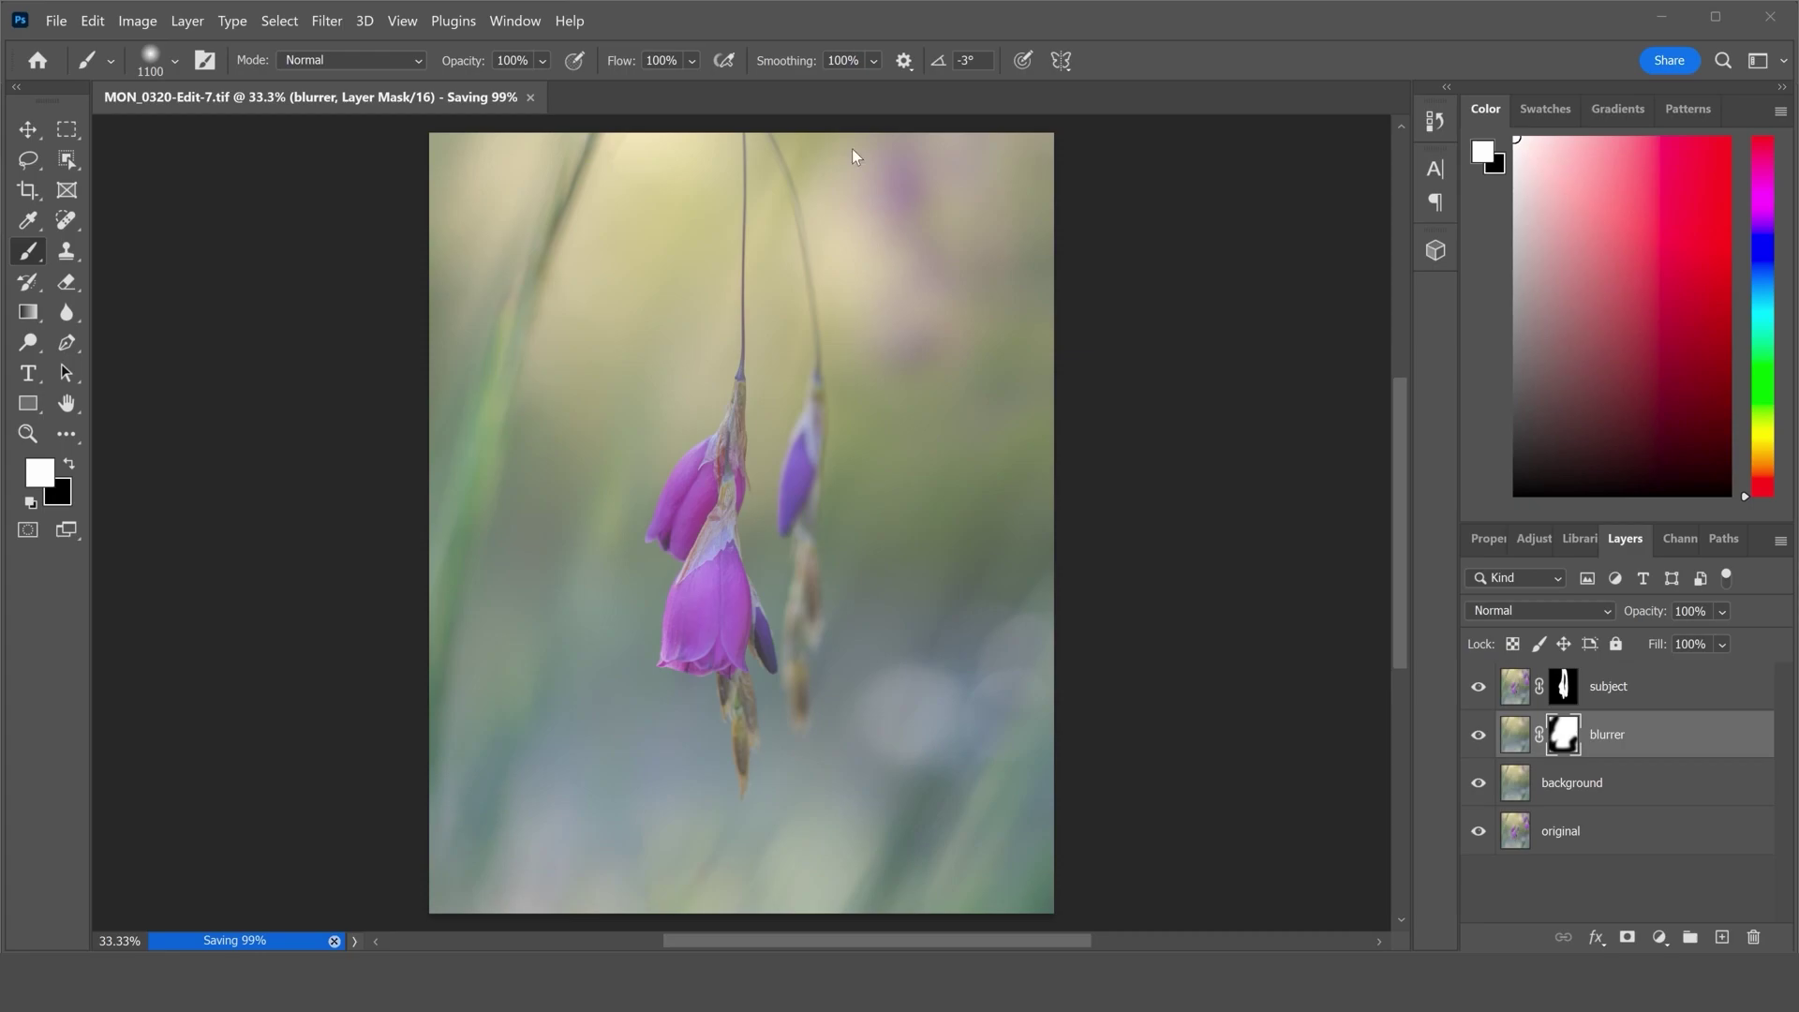
# Soften the blurrer layer's mask with a Gaussian Blur of 184.9 pixels radius
pyautogui.click(330, 23)
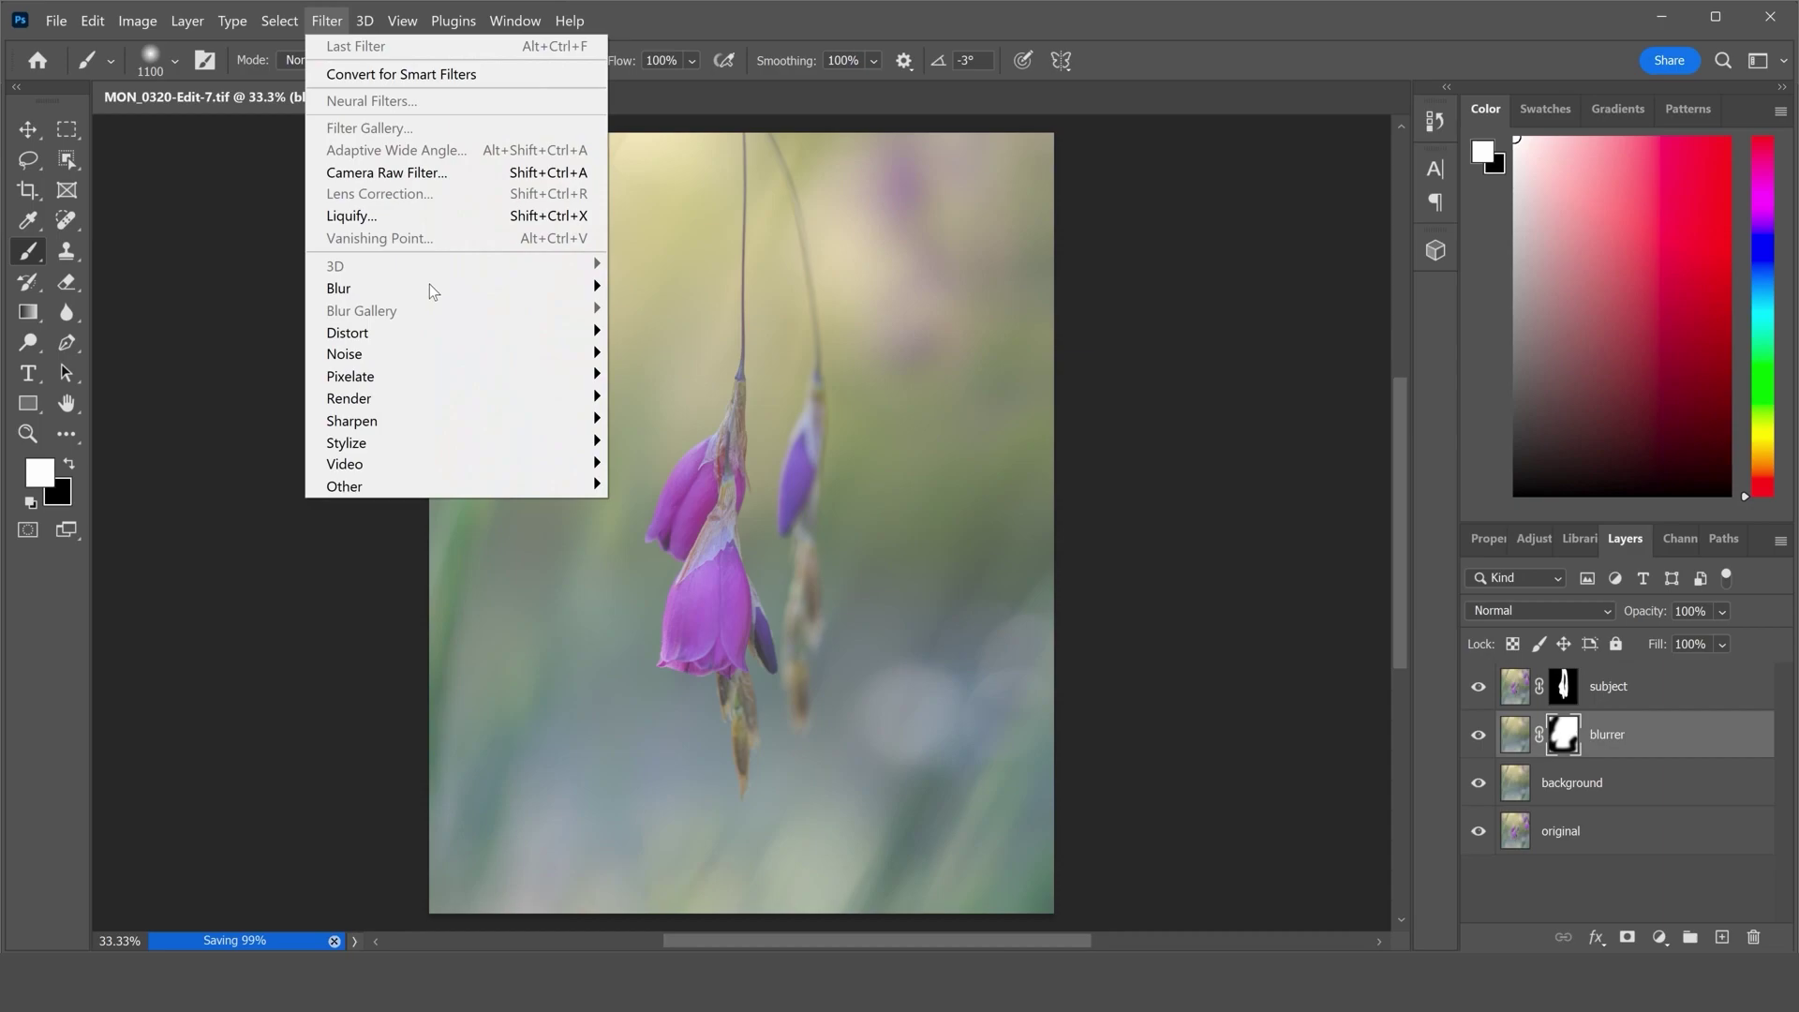
pyautogui.moveTo(430, 286)
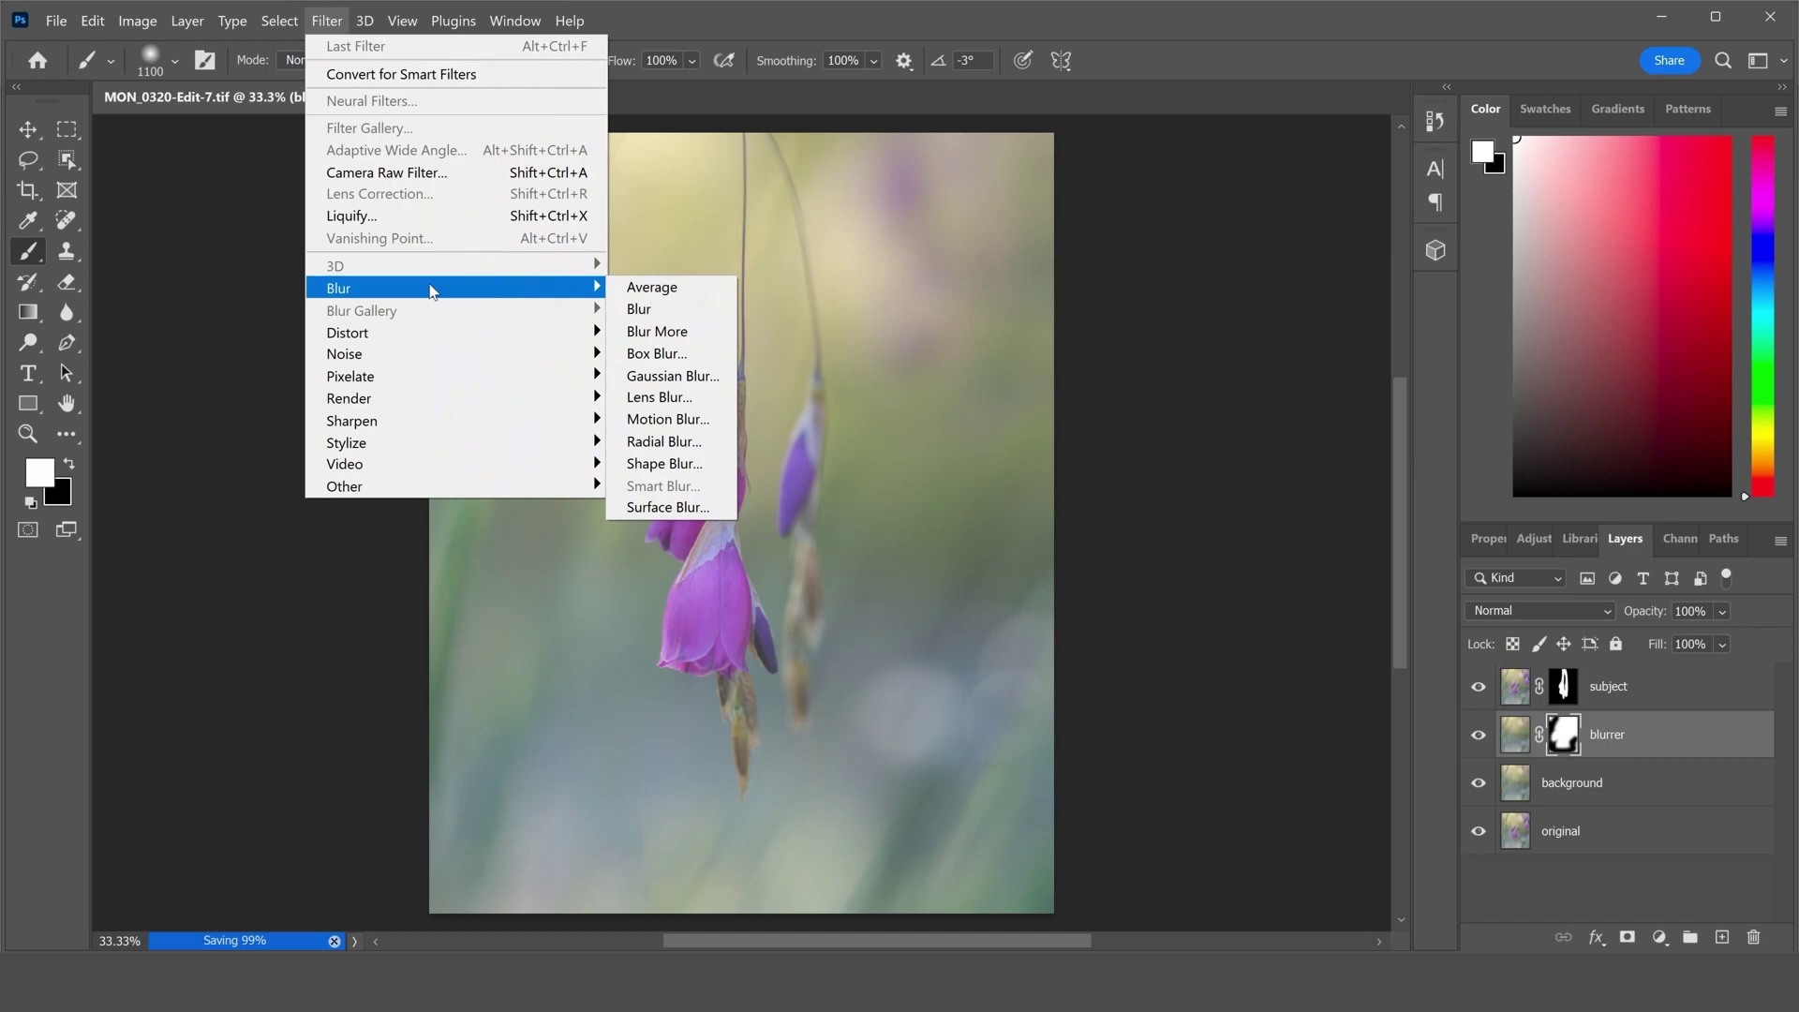
pyautogui.click(677, 376)
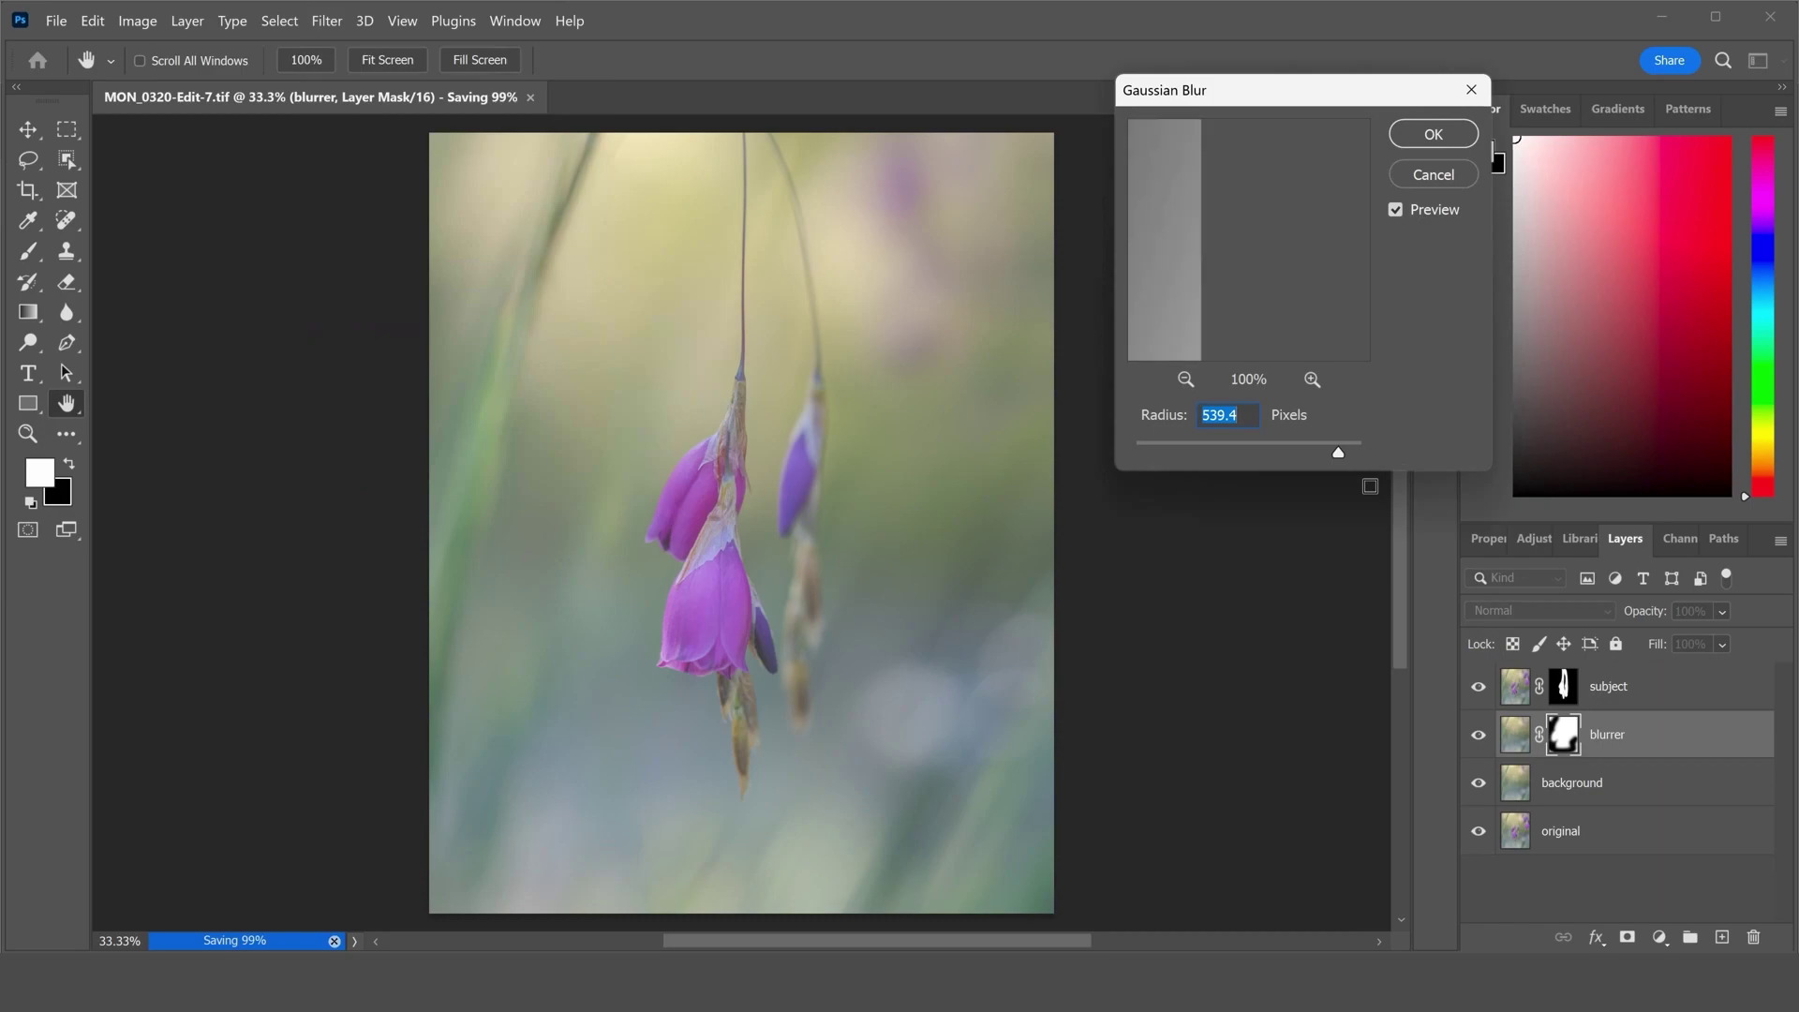
pyautogui.click(1283, 448)
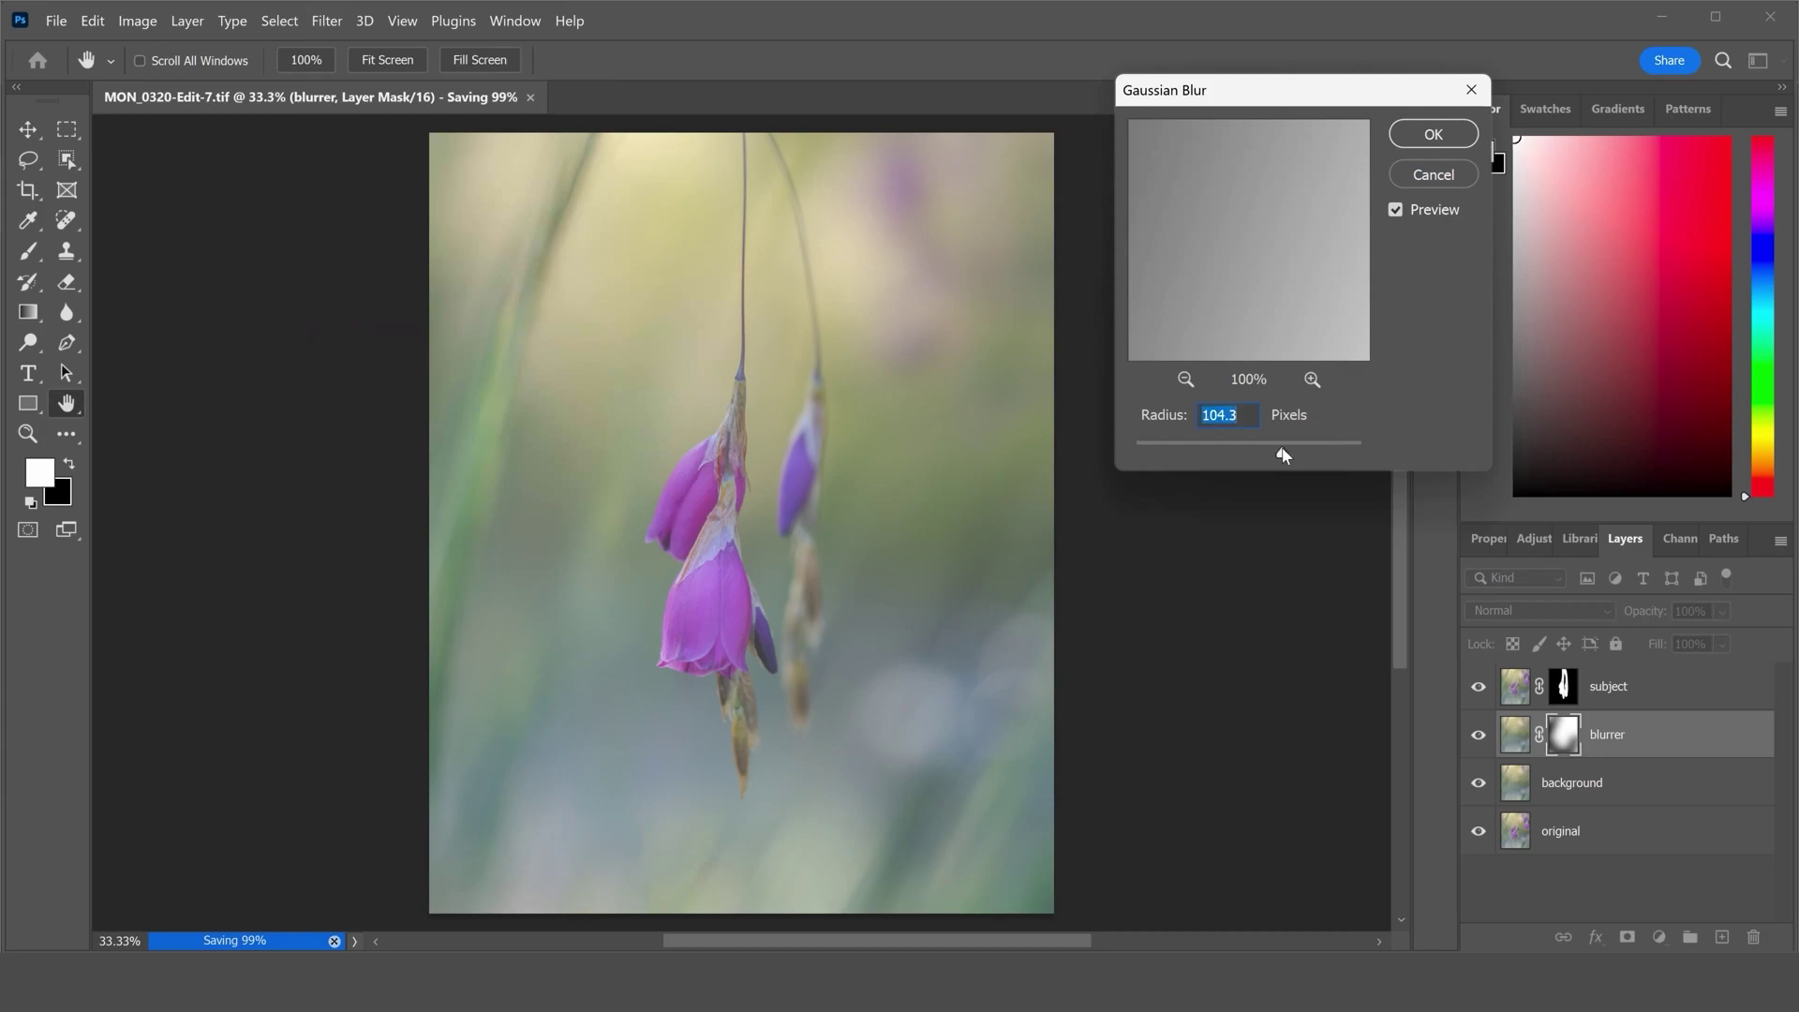
pyautogui.moveTo(1283, 452); pyautogui.dragTo(1300, 451)
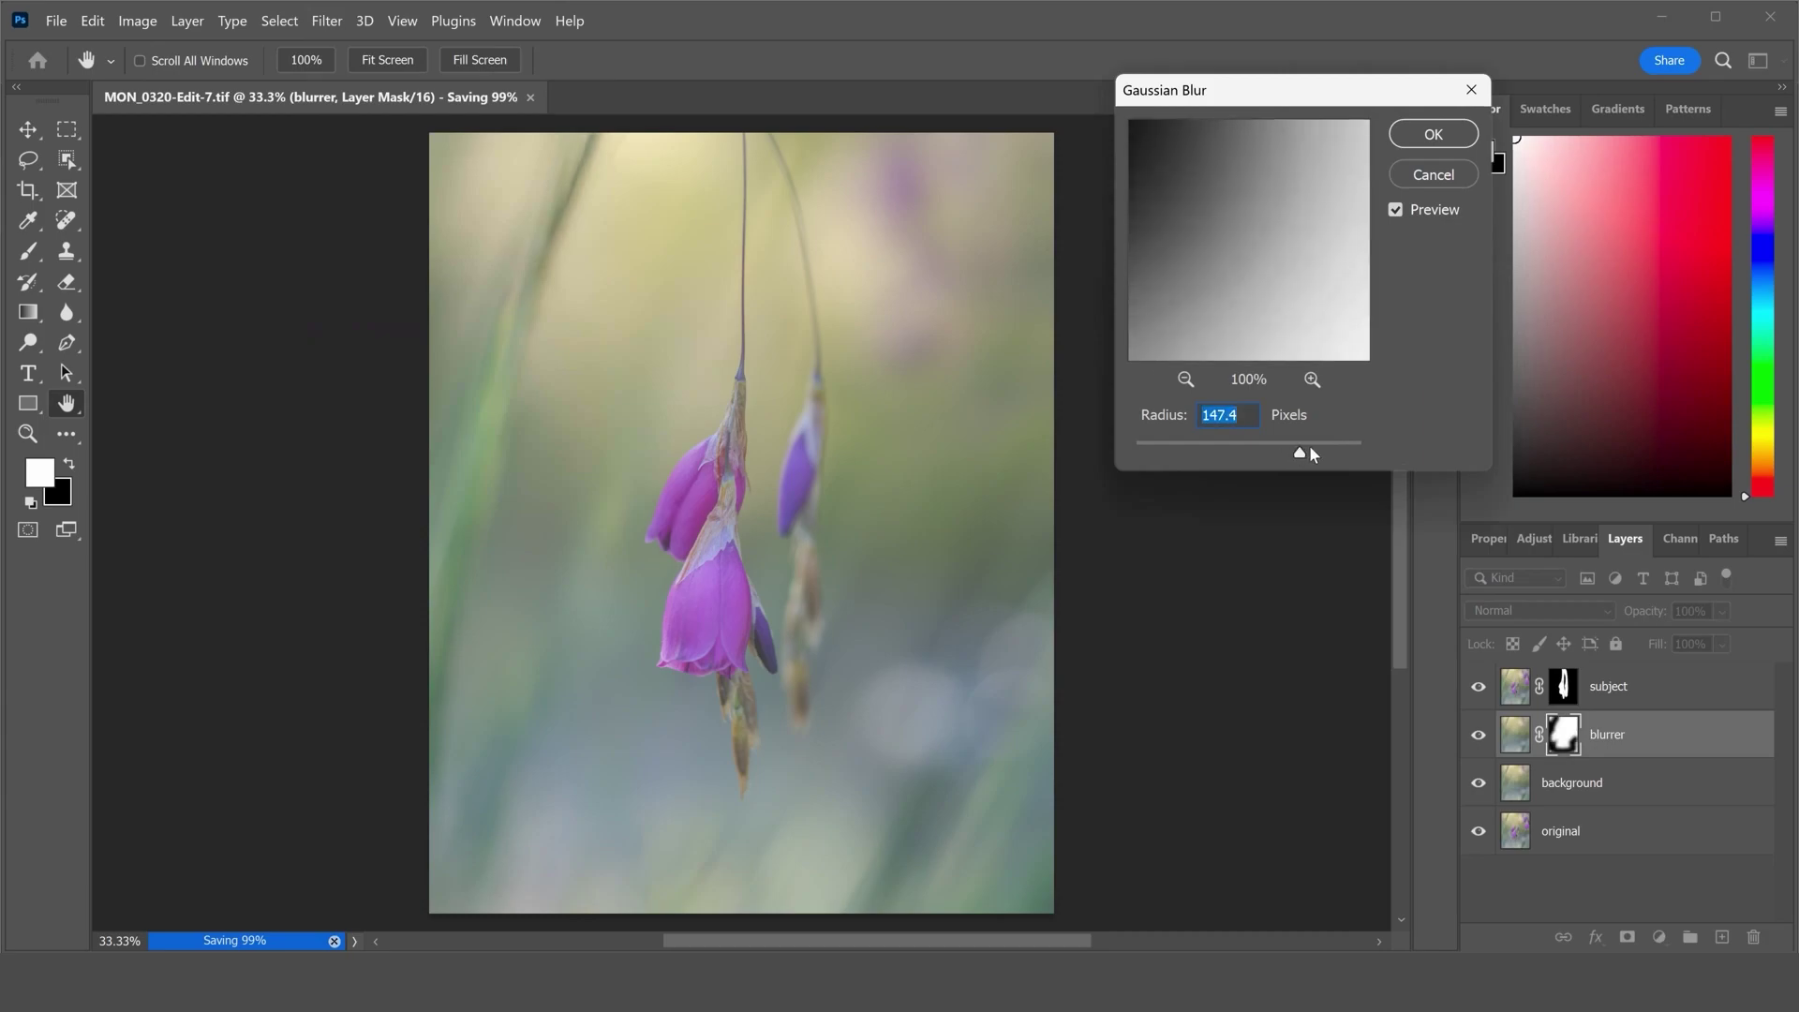
pyautogui.click(1315, 450)
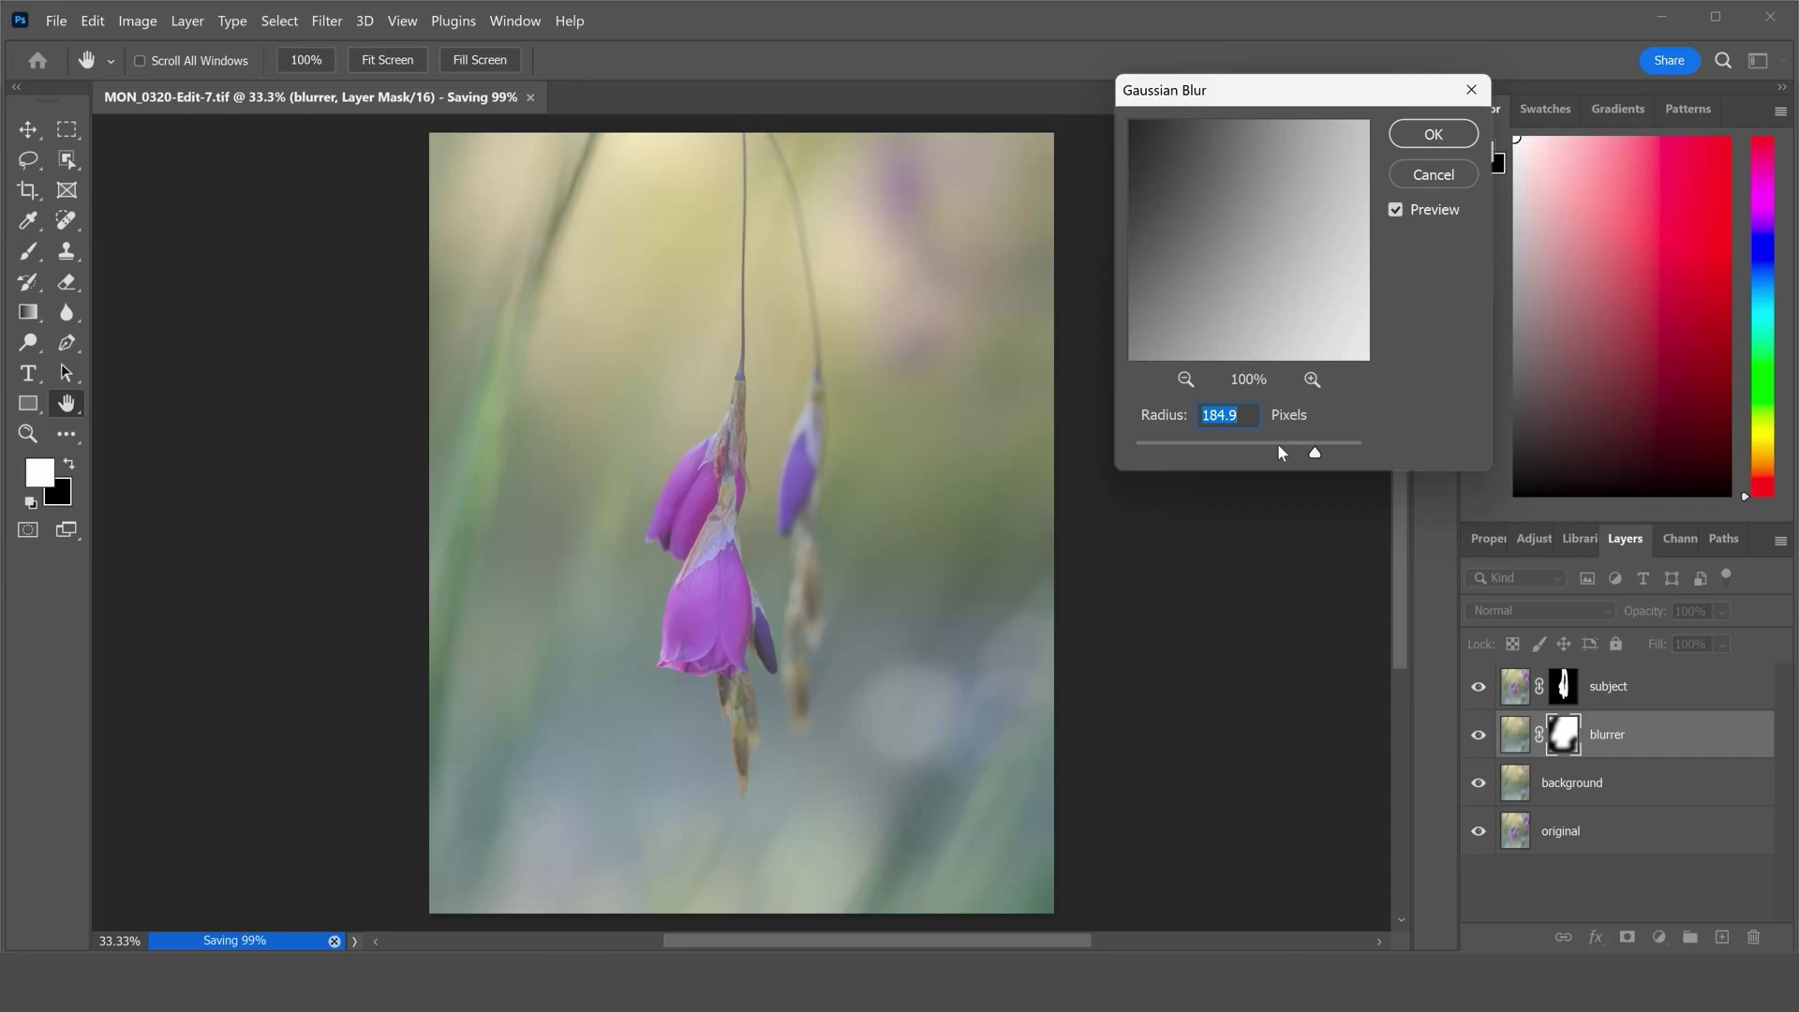
pyautogui.click(1414, 137)
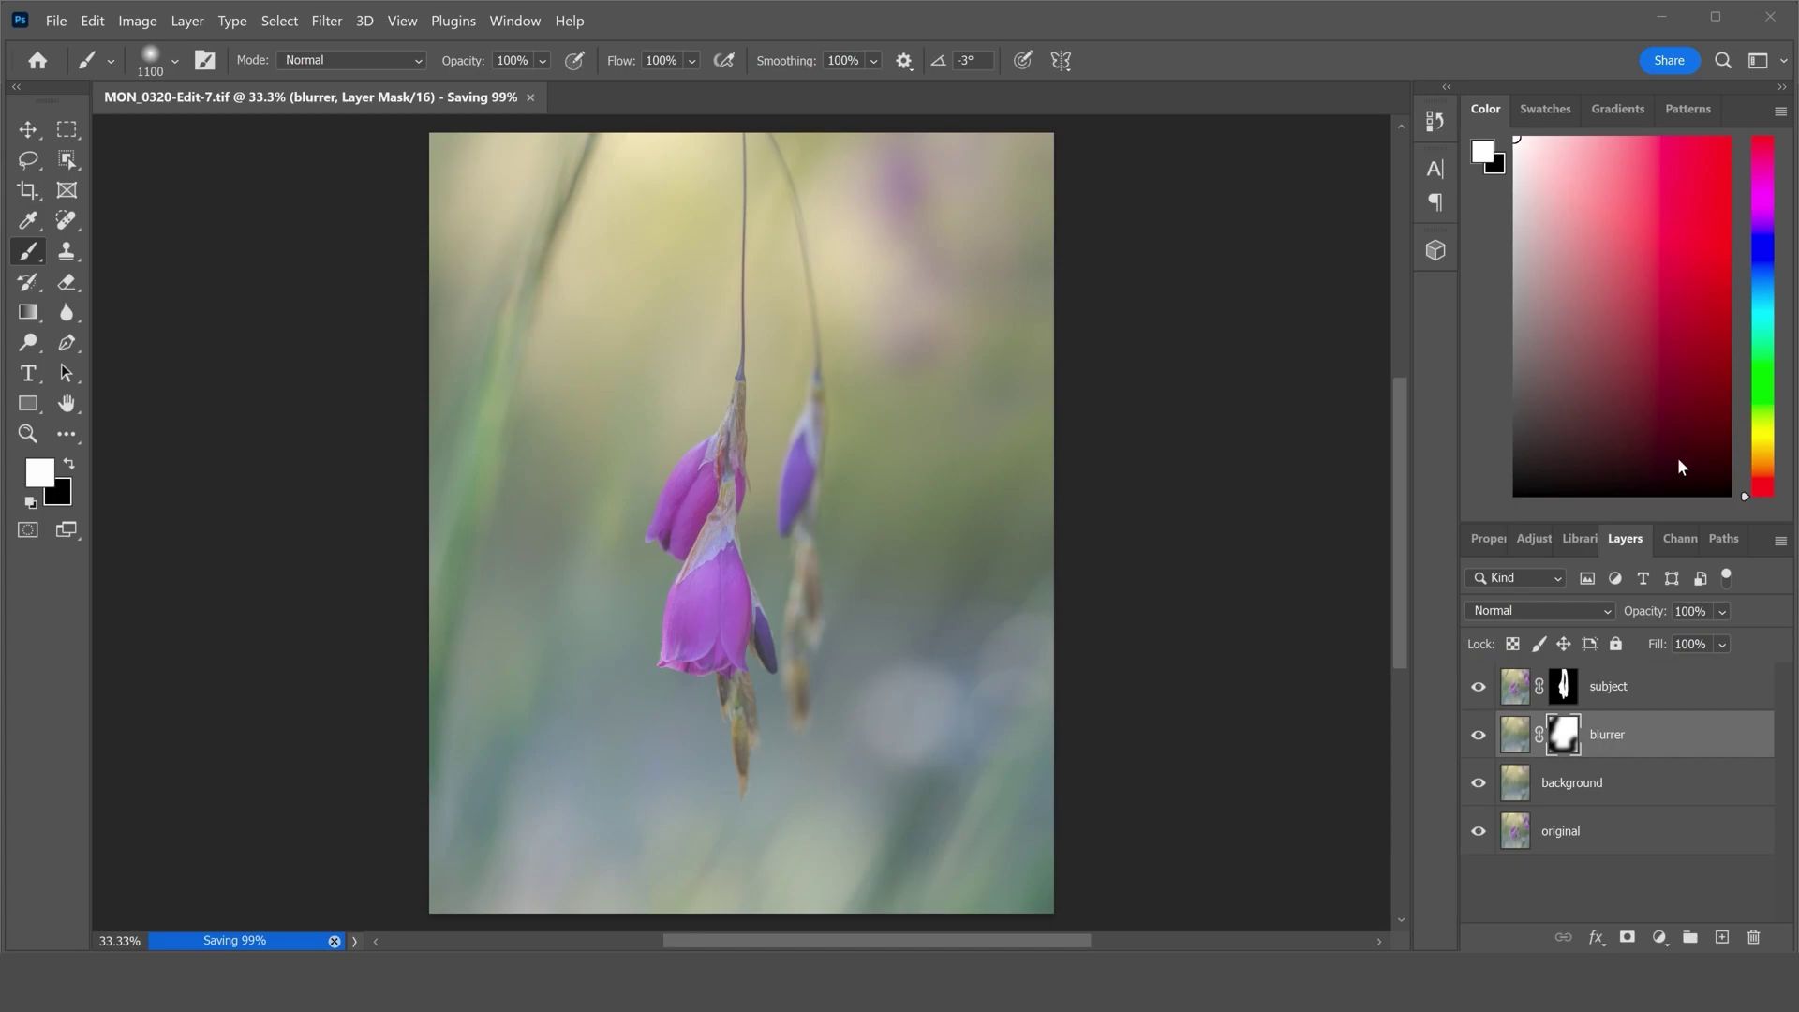
# Duplicate the background layer as "blurrer #2 - higher intensity"
pyautogui.click(1646, 790)
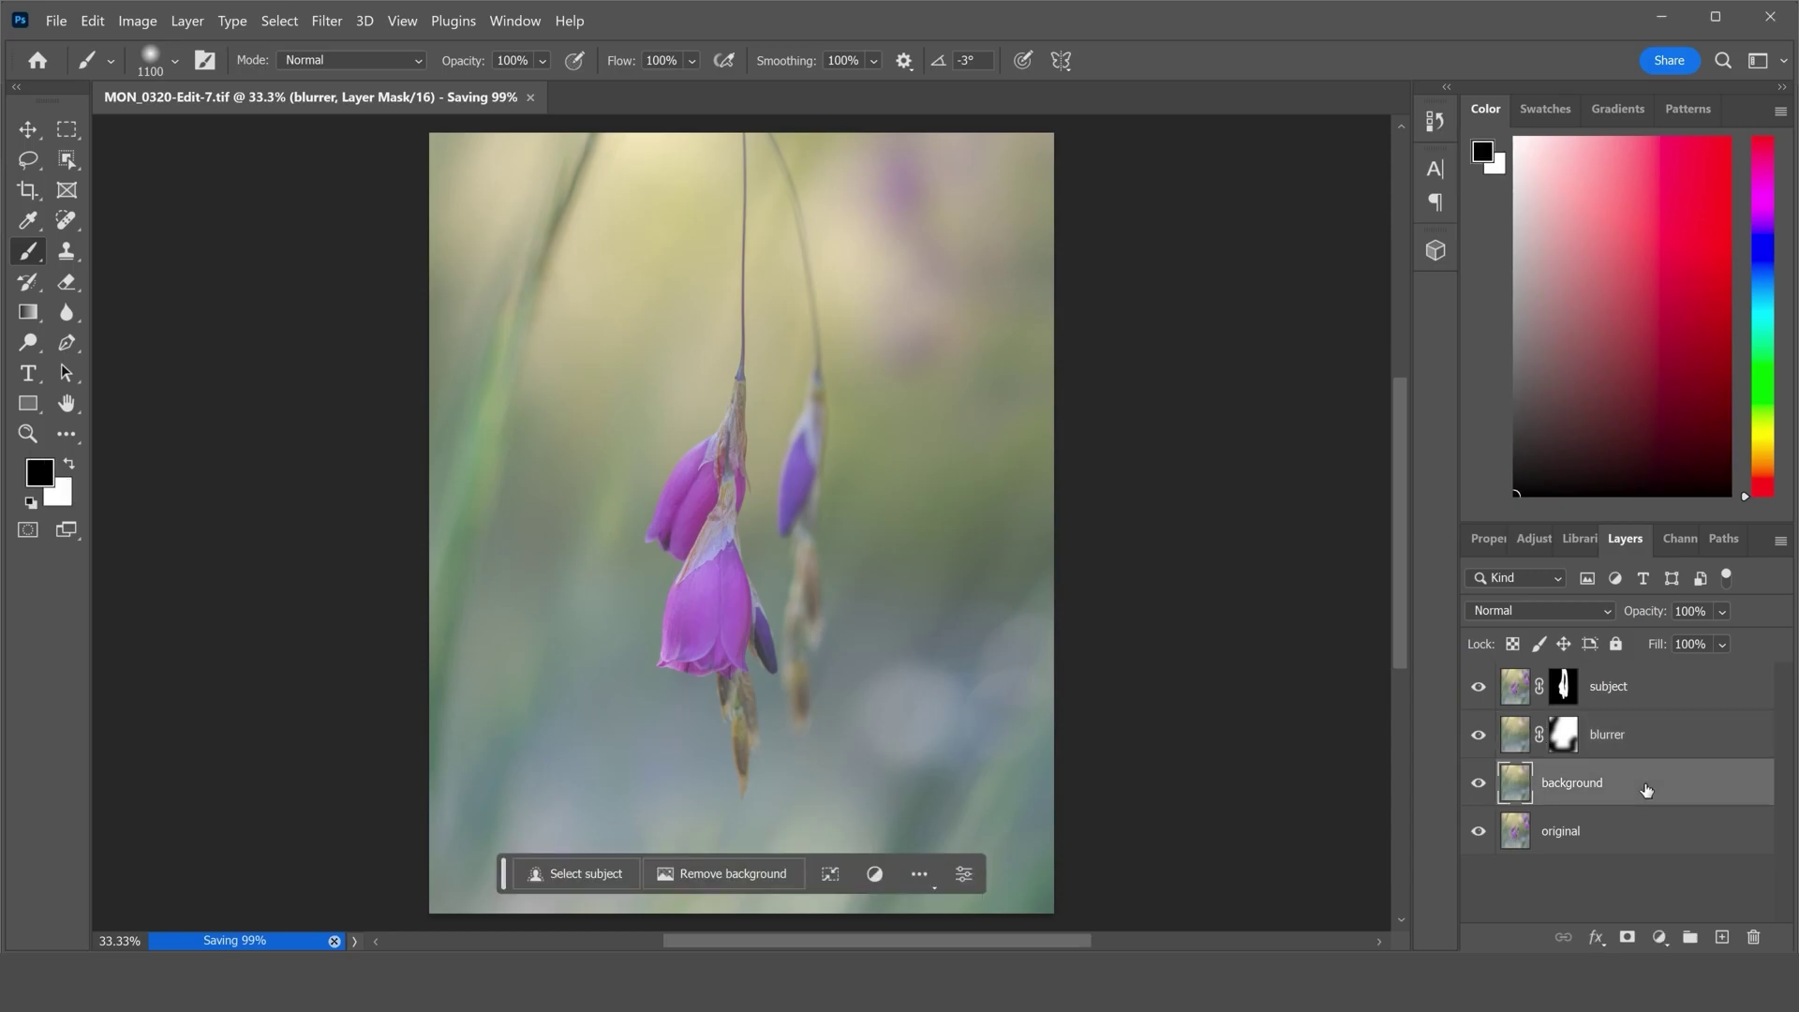
pyautogui.rightClick(1646, 789)
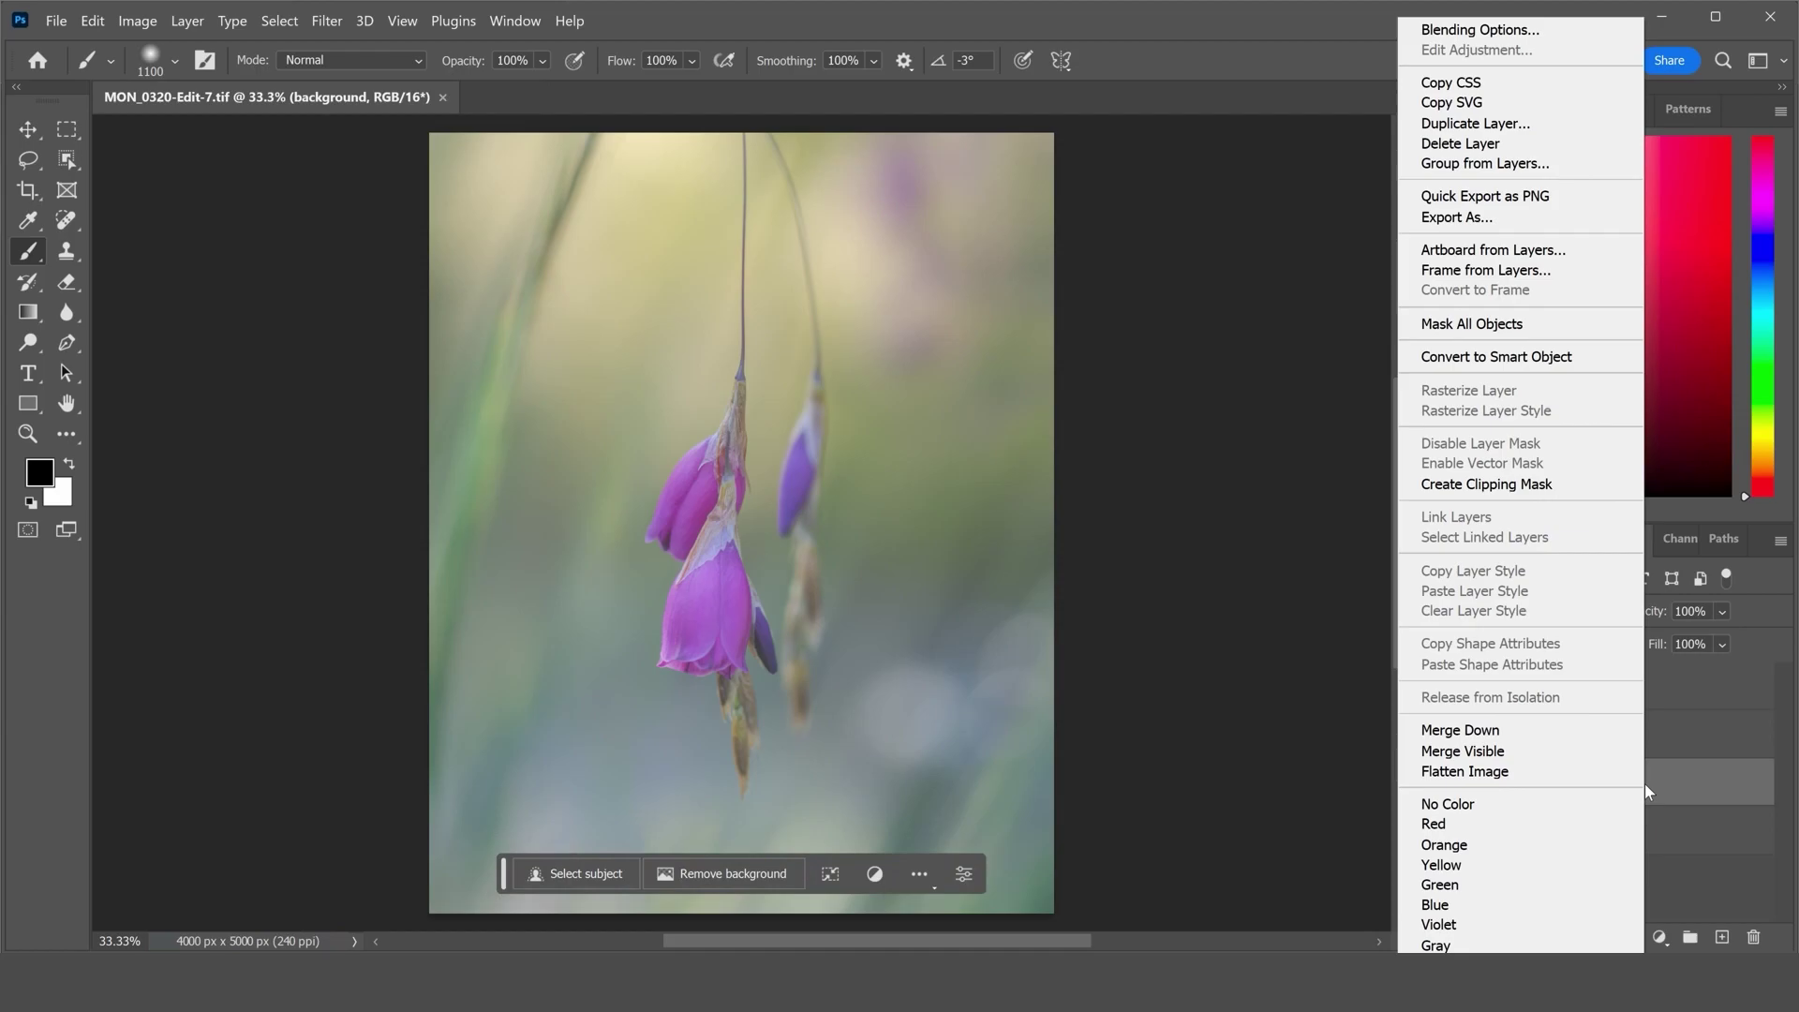
pyautogui.click(1581, 122)
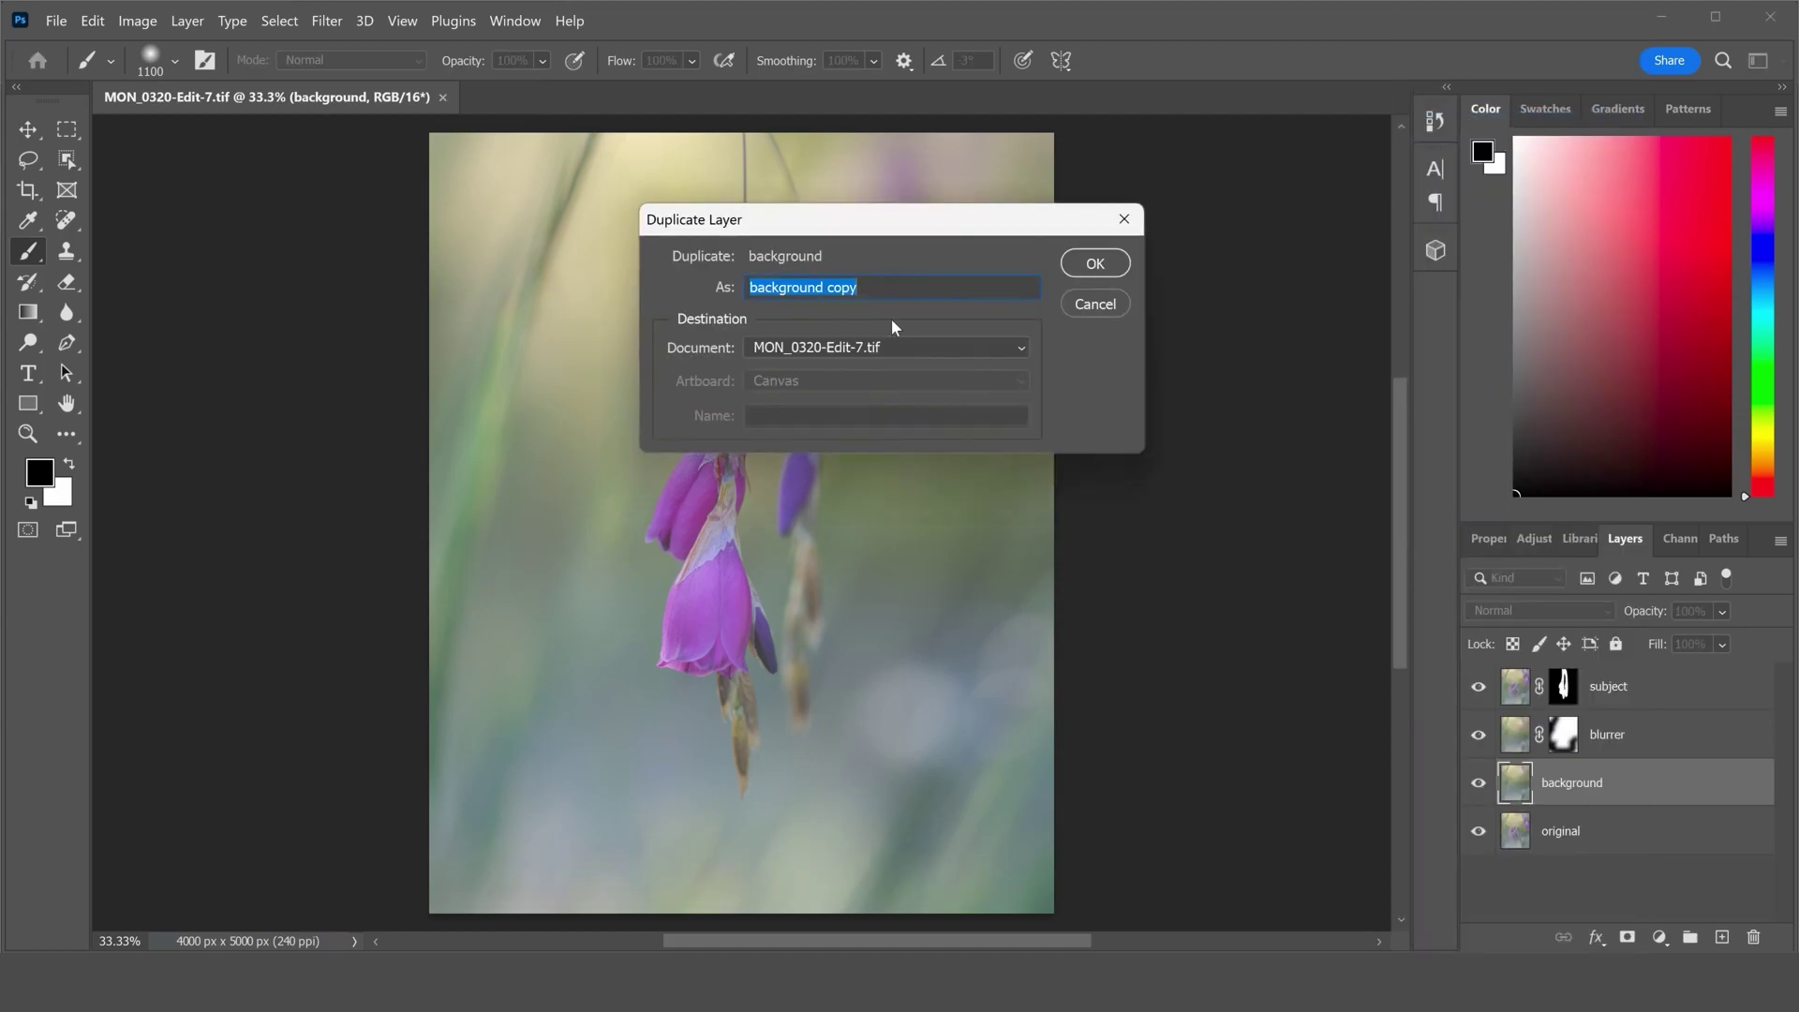
pyautogui.write('blurrer #2 - higher intensity')
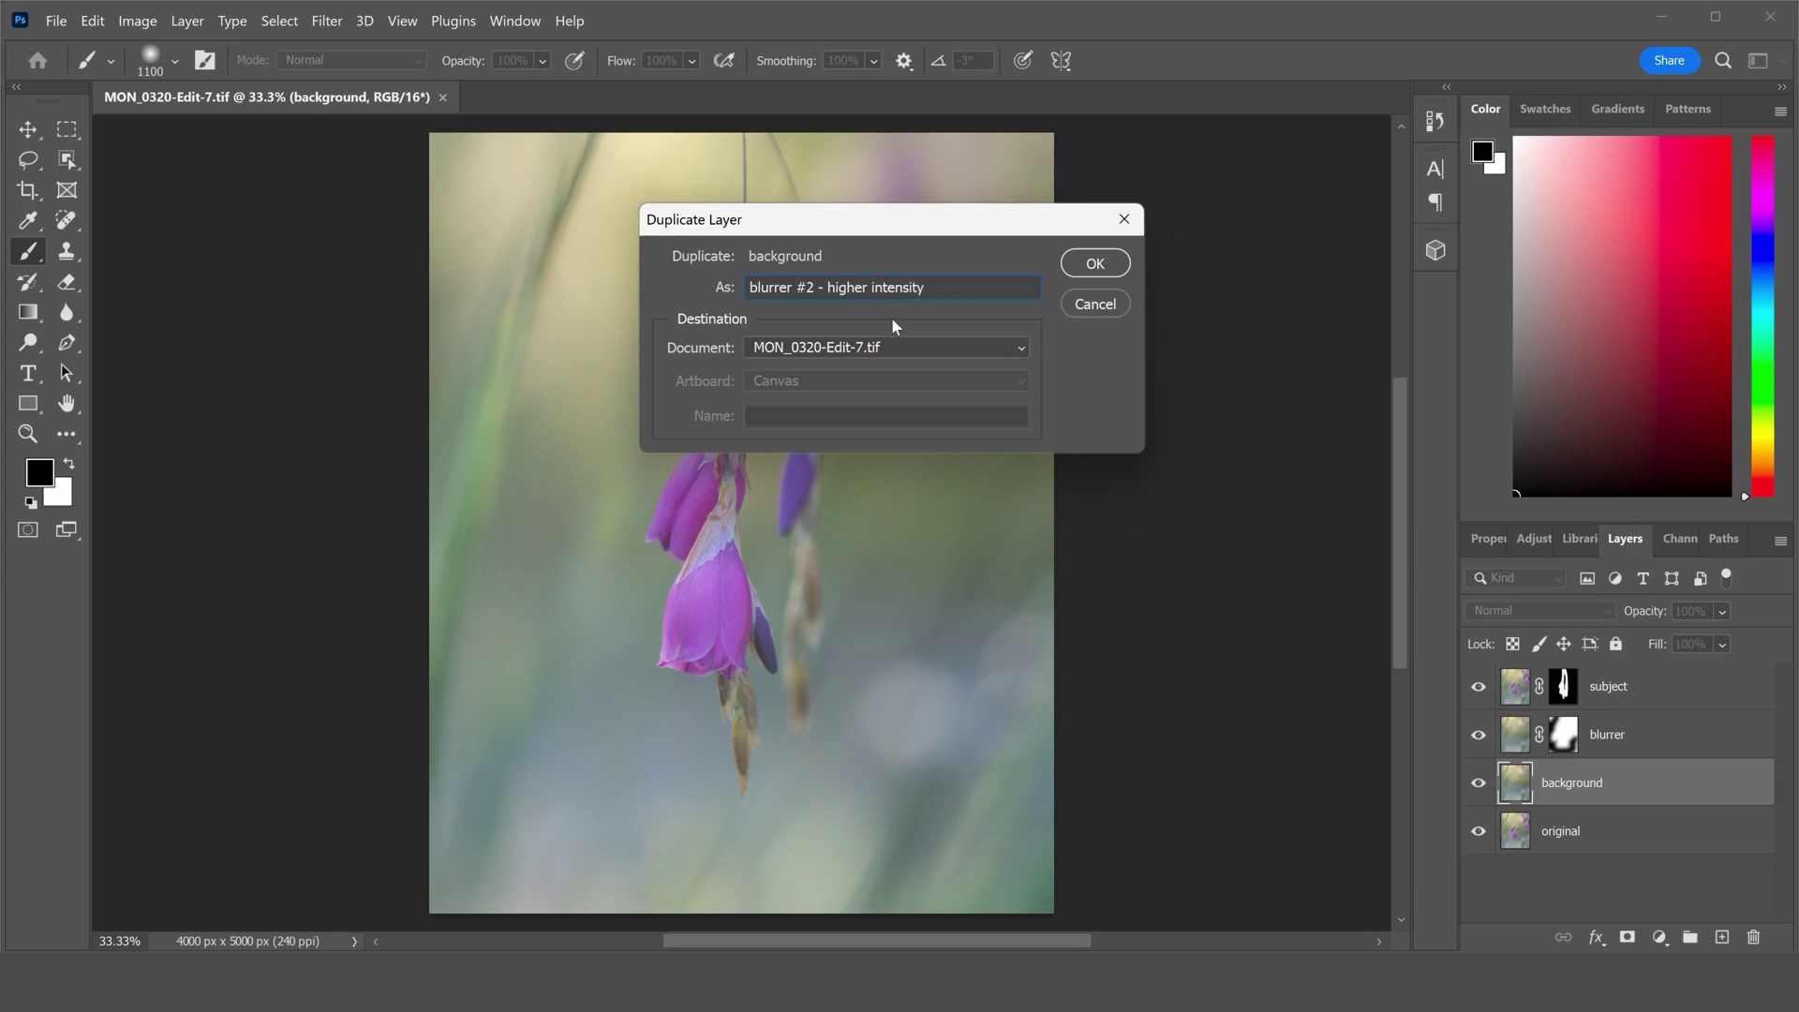
pyautogui.click(1099, 267)
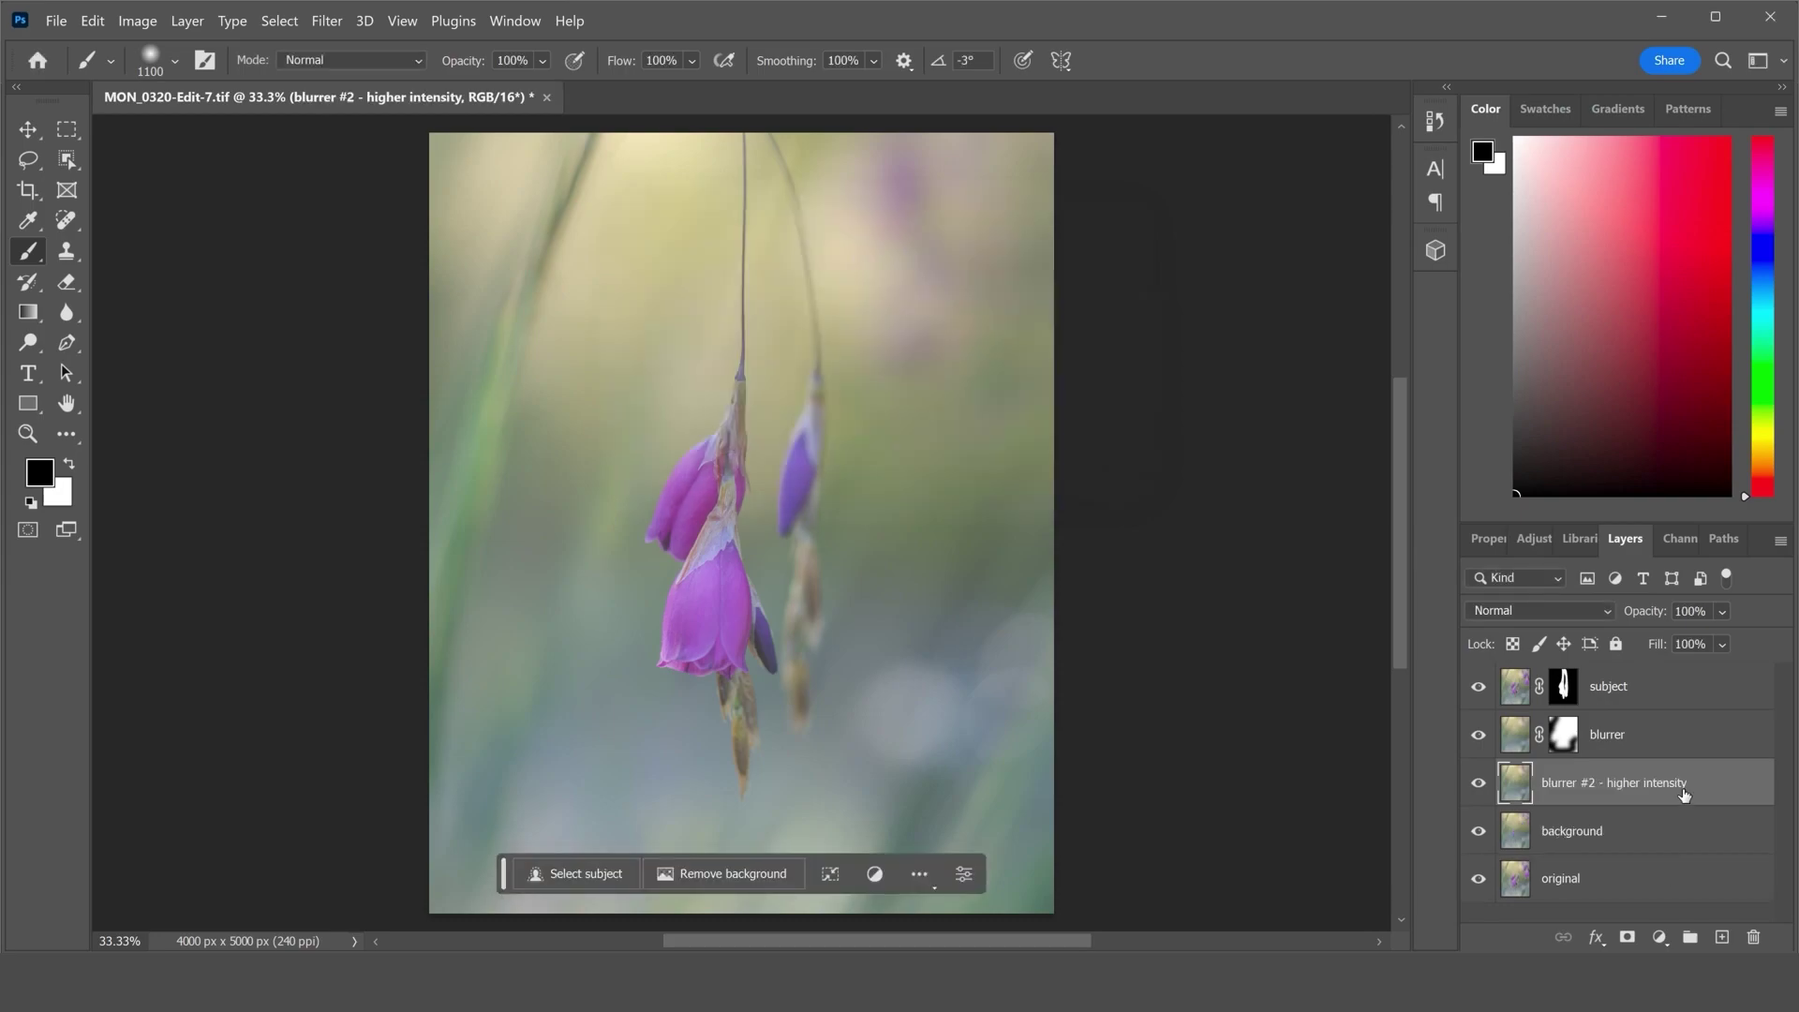
# Move the "blurrer #2 - higher intensity" layer directly above the blurrer layer and apply a Field Blur of 263 px to it
pyautogui.moveTo(1703, 796); pyautogui.dragTo(1695, 723)
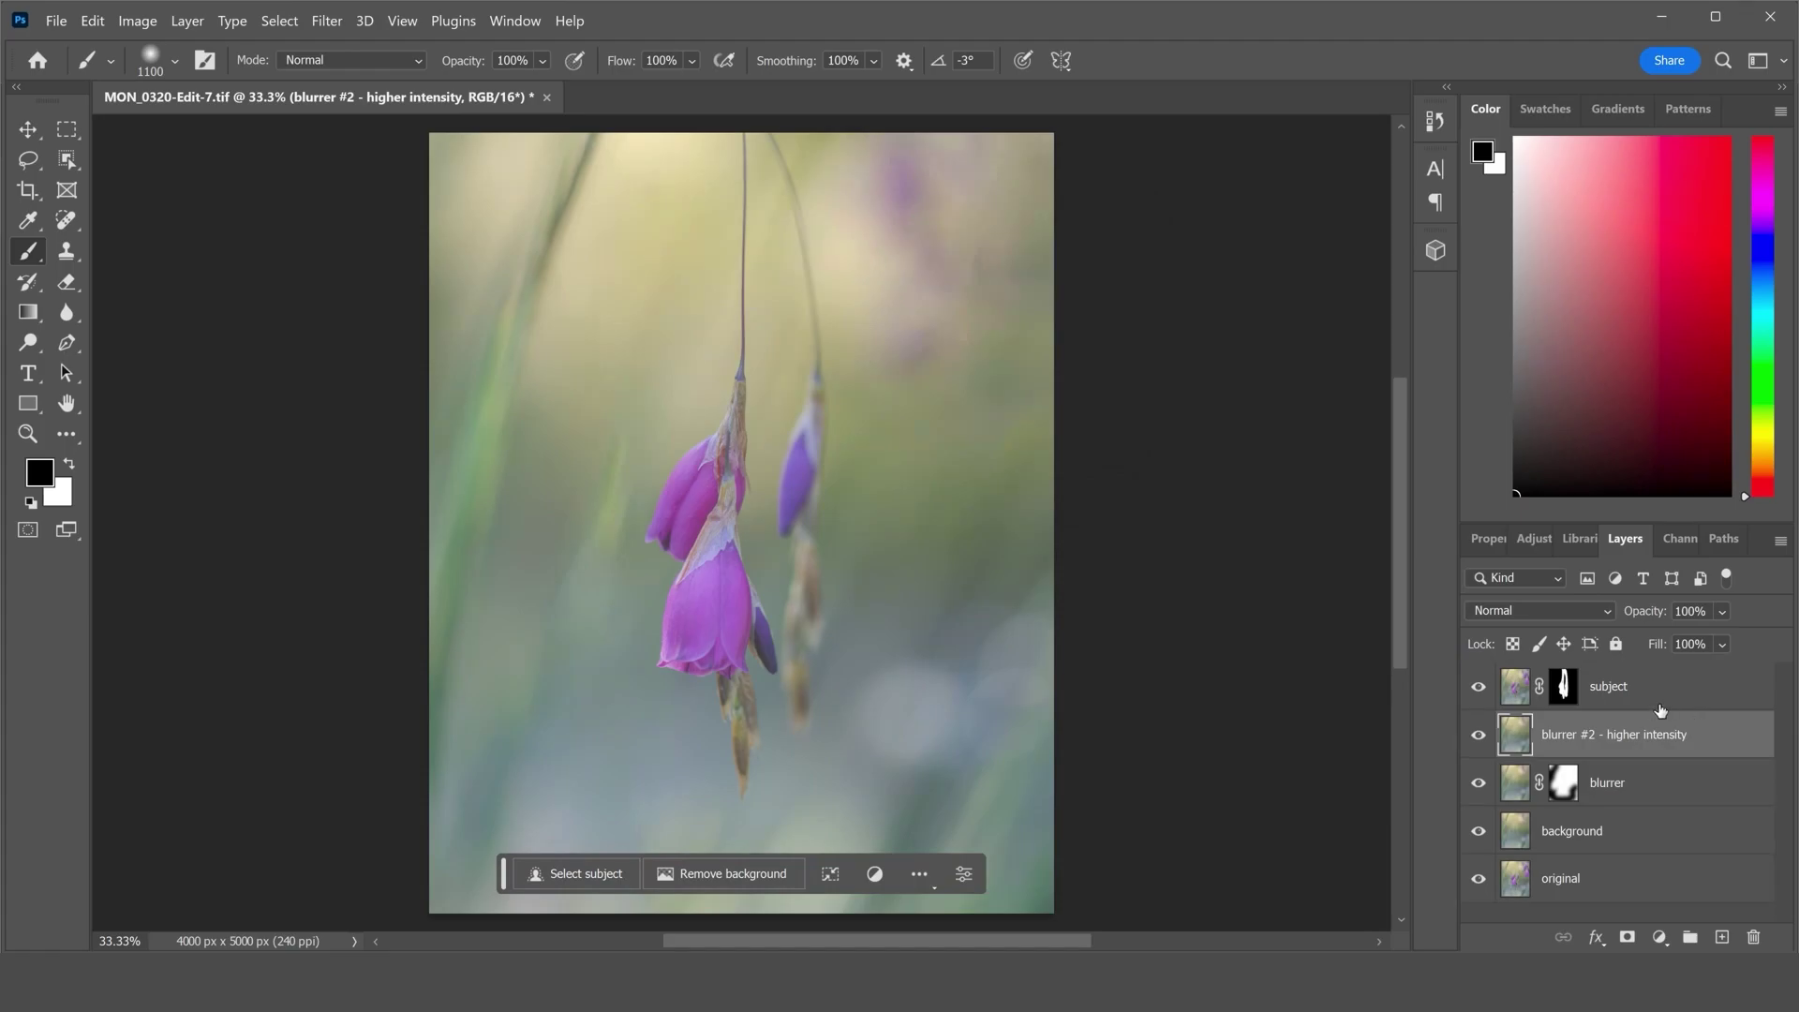
pyautogui.click(331, 26)
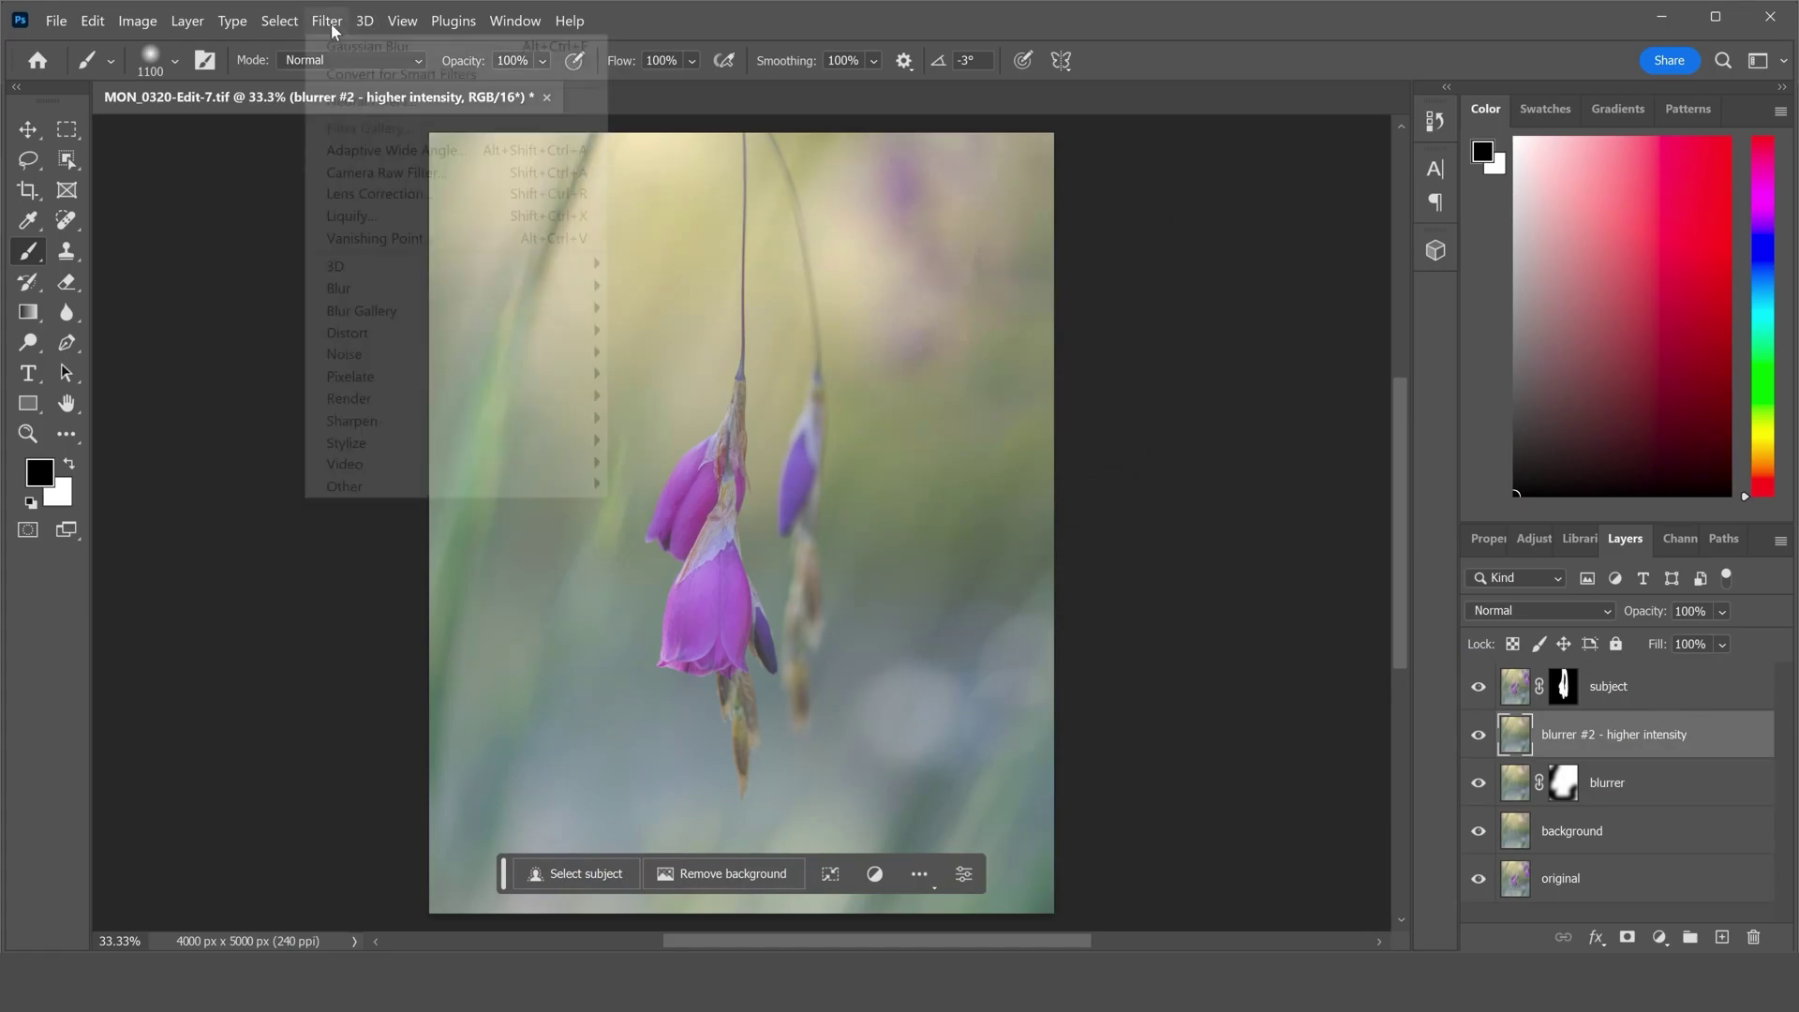
pyautogui.moveTo(414, 319)
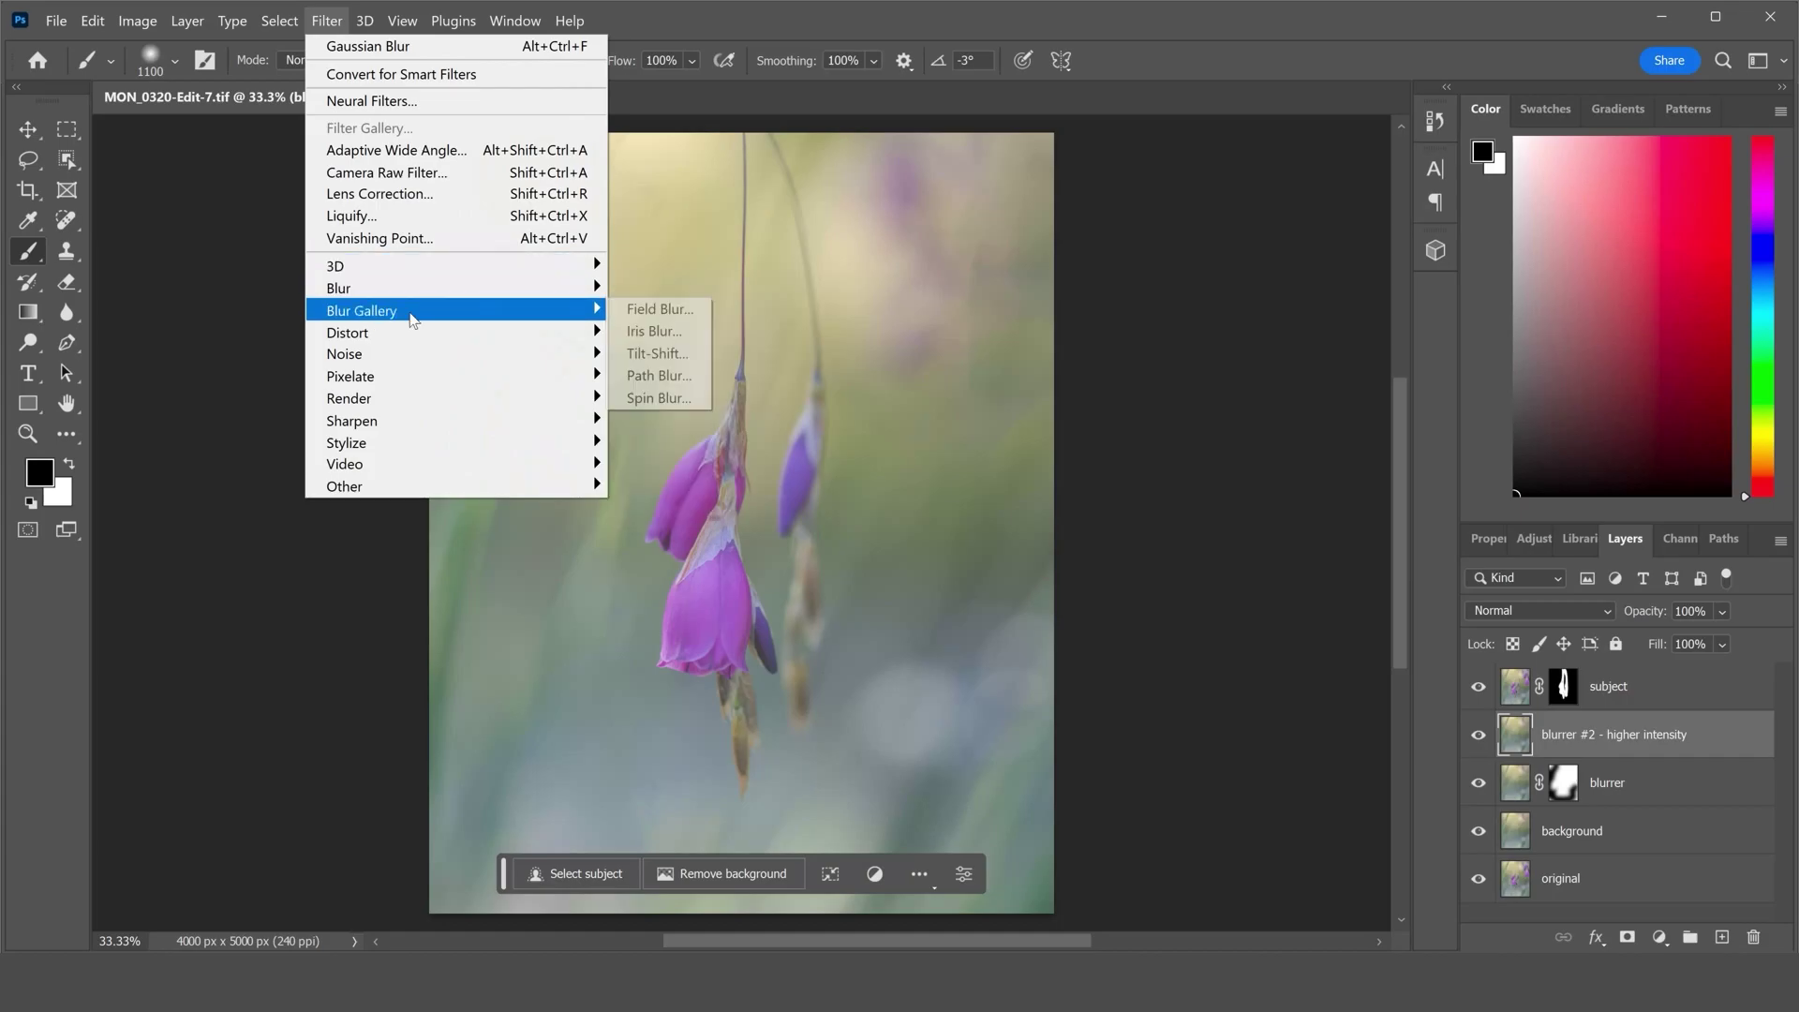
pyautogui.click(663, 312)
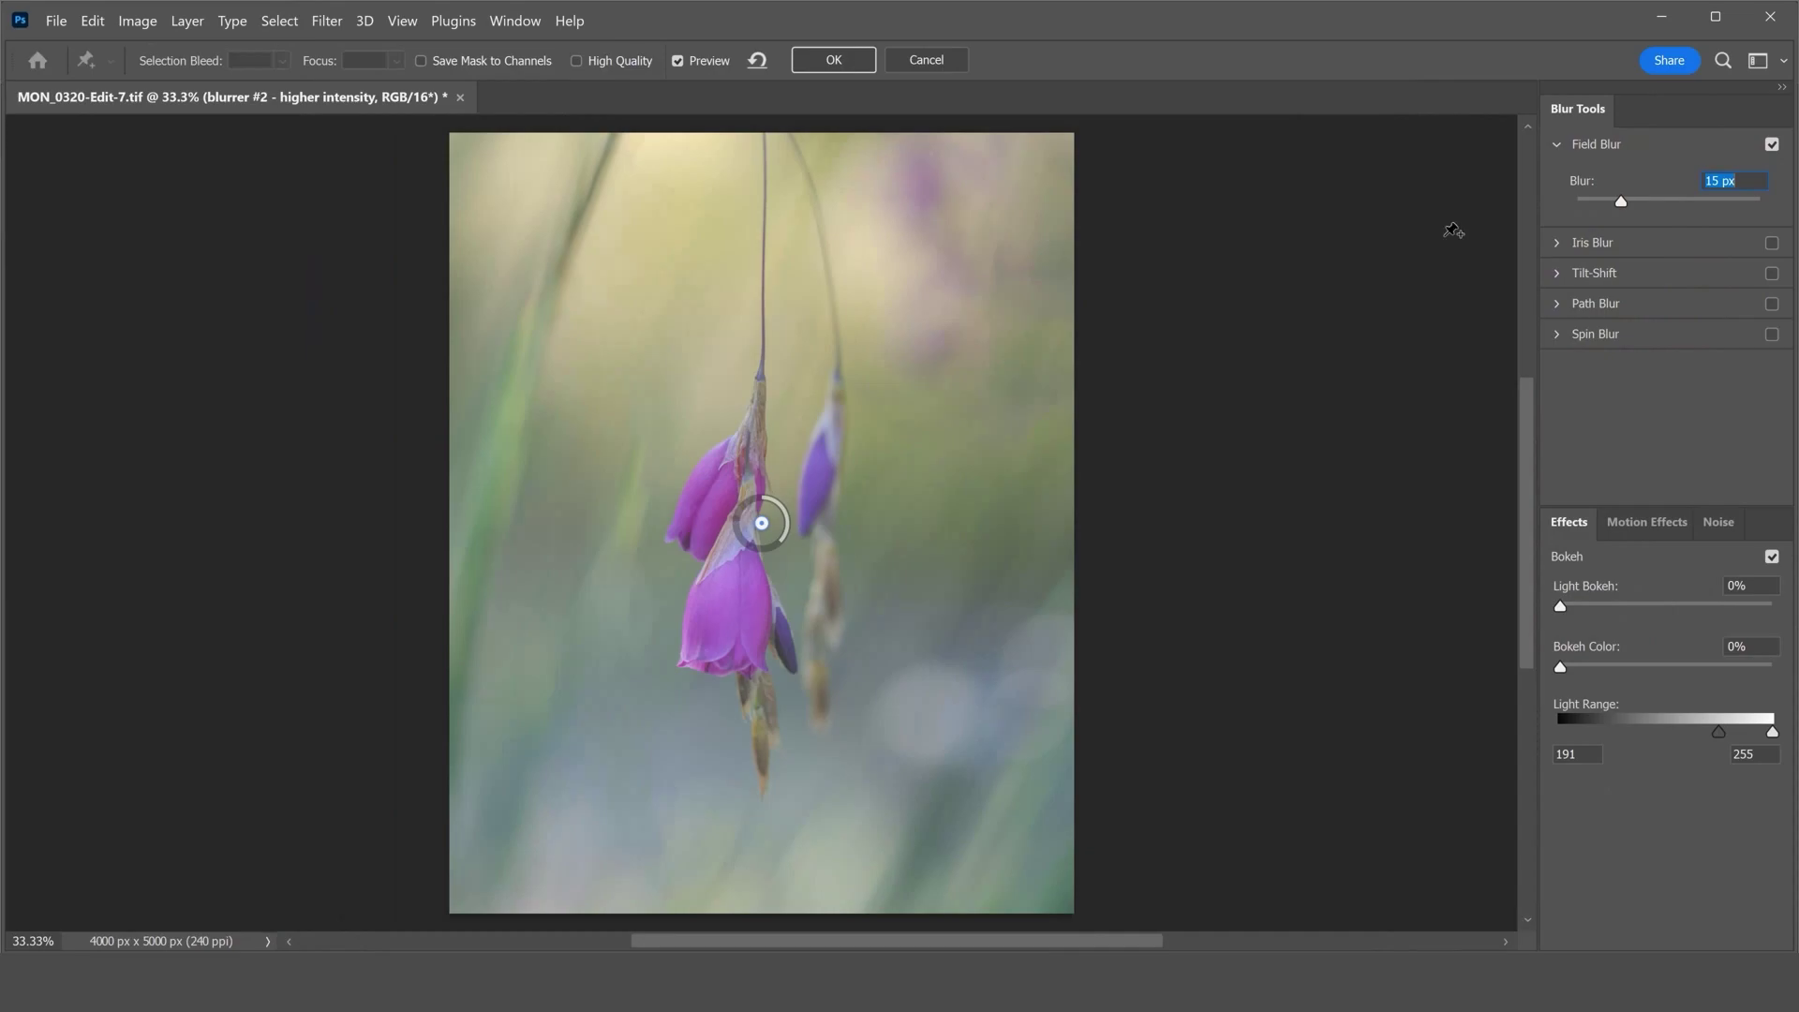
pyautogui.click(1726, 199)
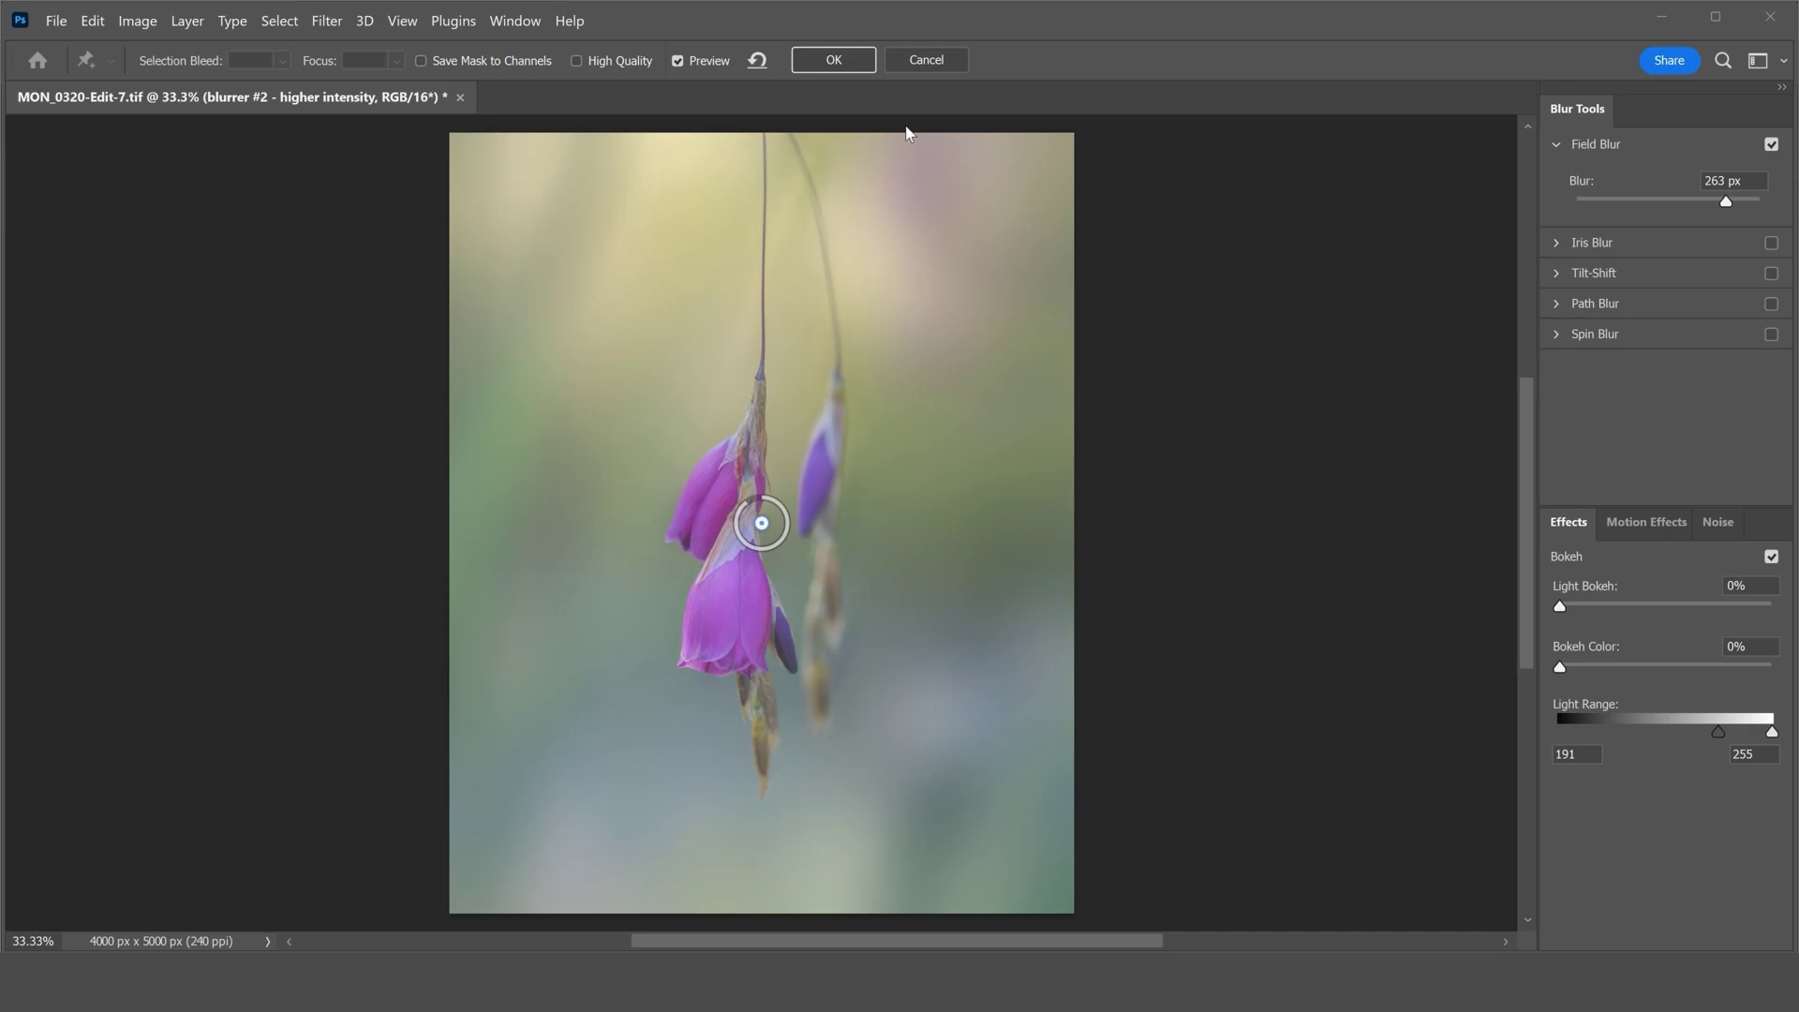
pyautogui.click(836, 59)
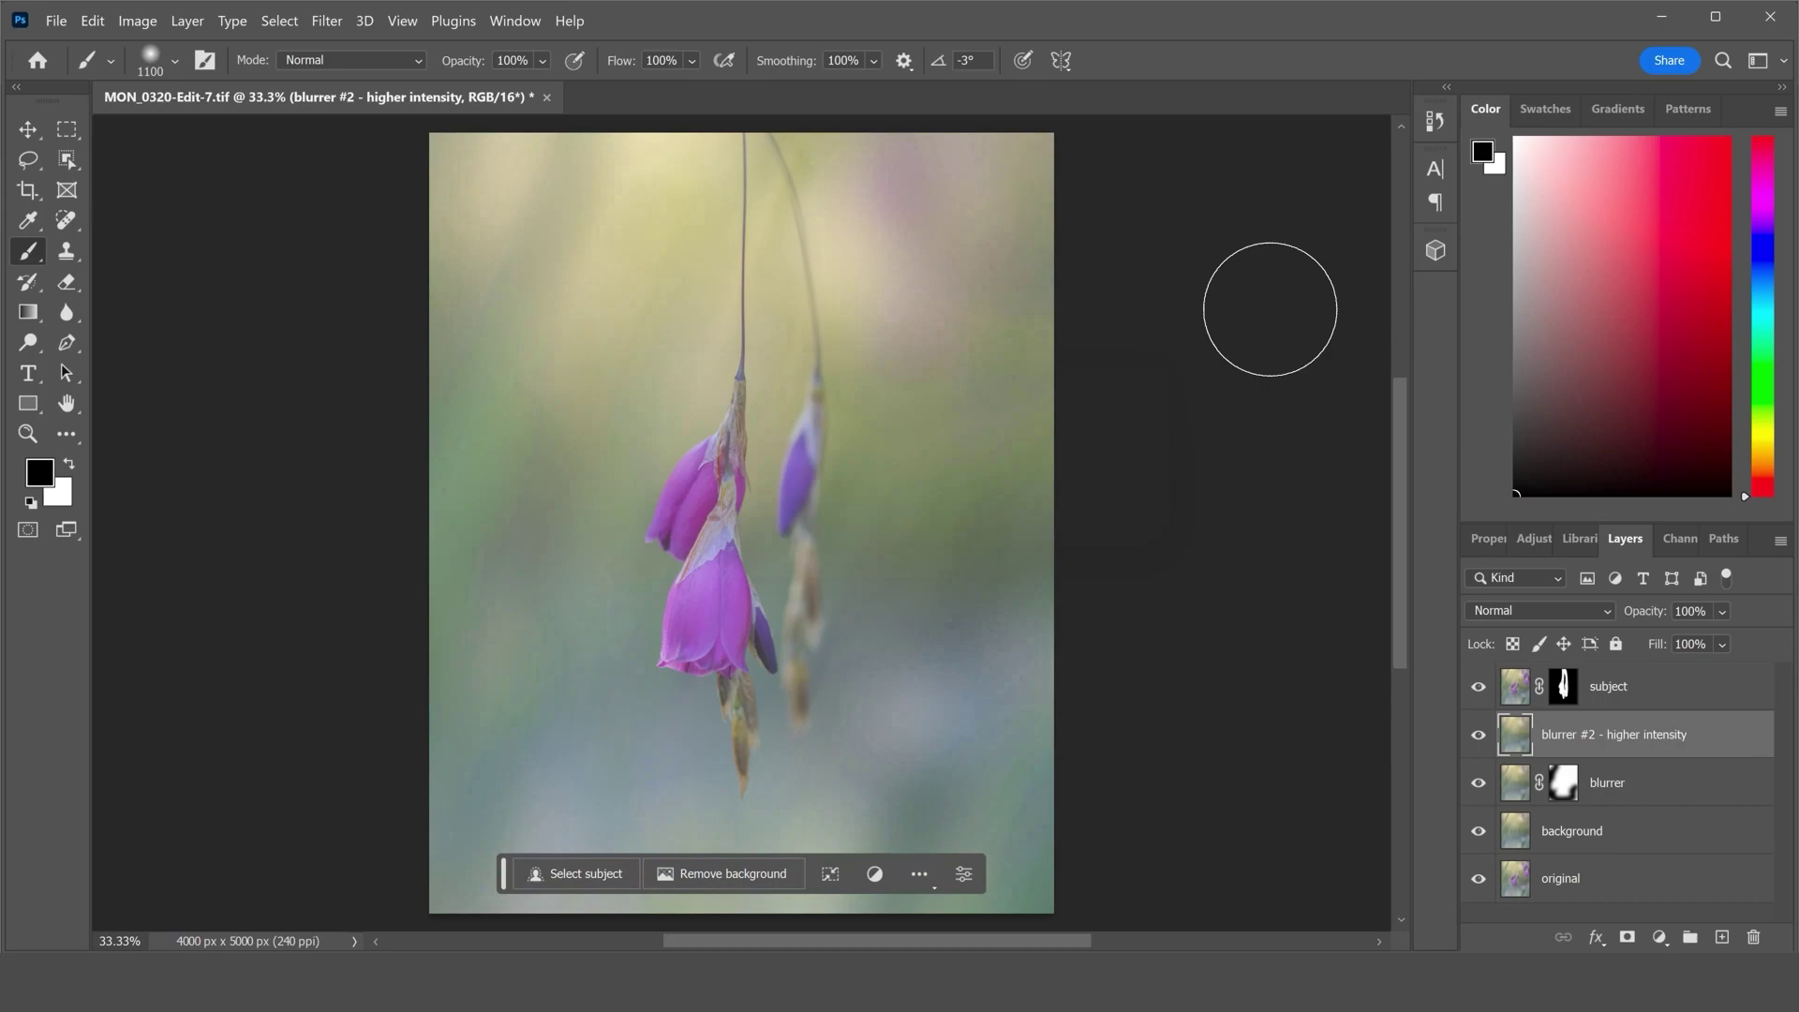
# Add a layer mask filled with black to the "blurrer #2 - higher intensity" layer and save the document
pyautogui.hotkey('ctrl', 's')
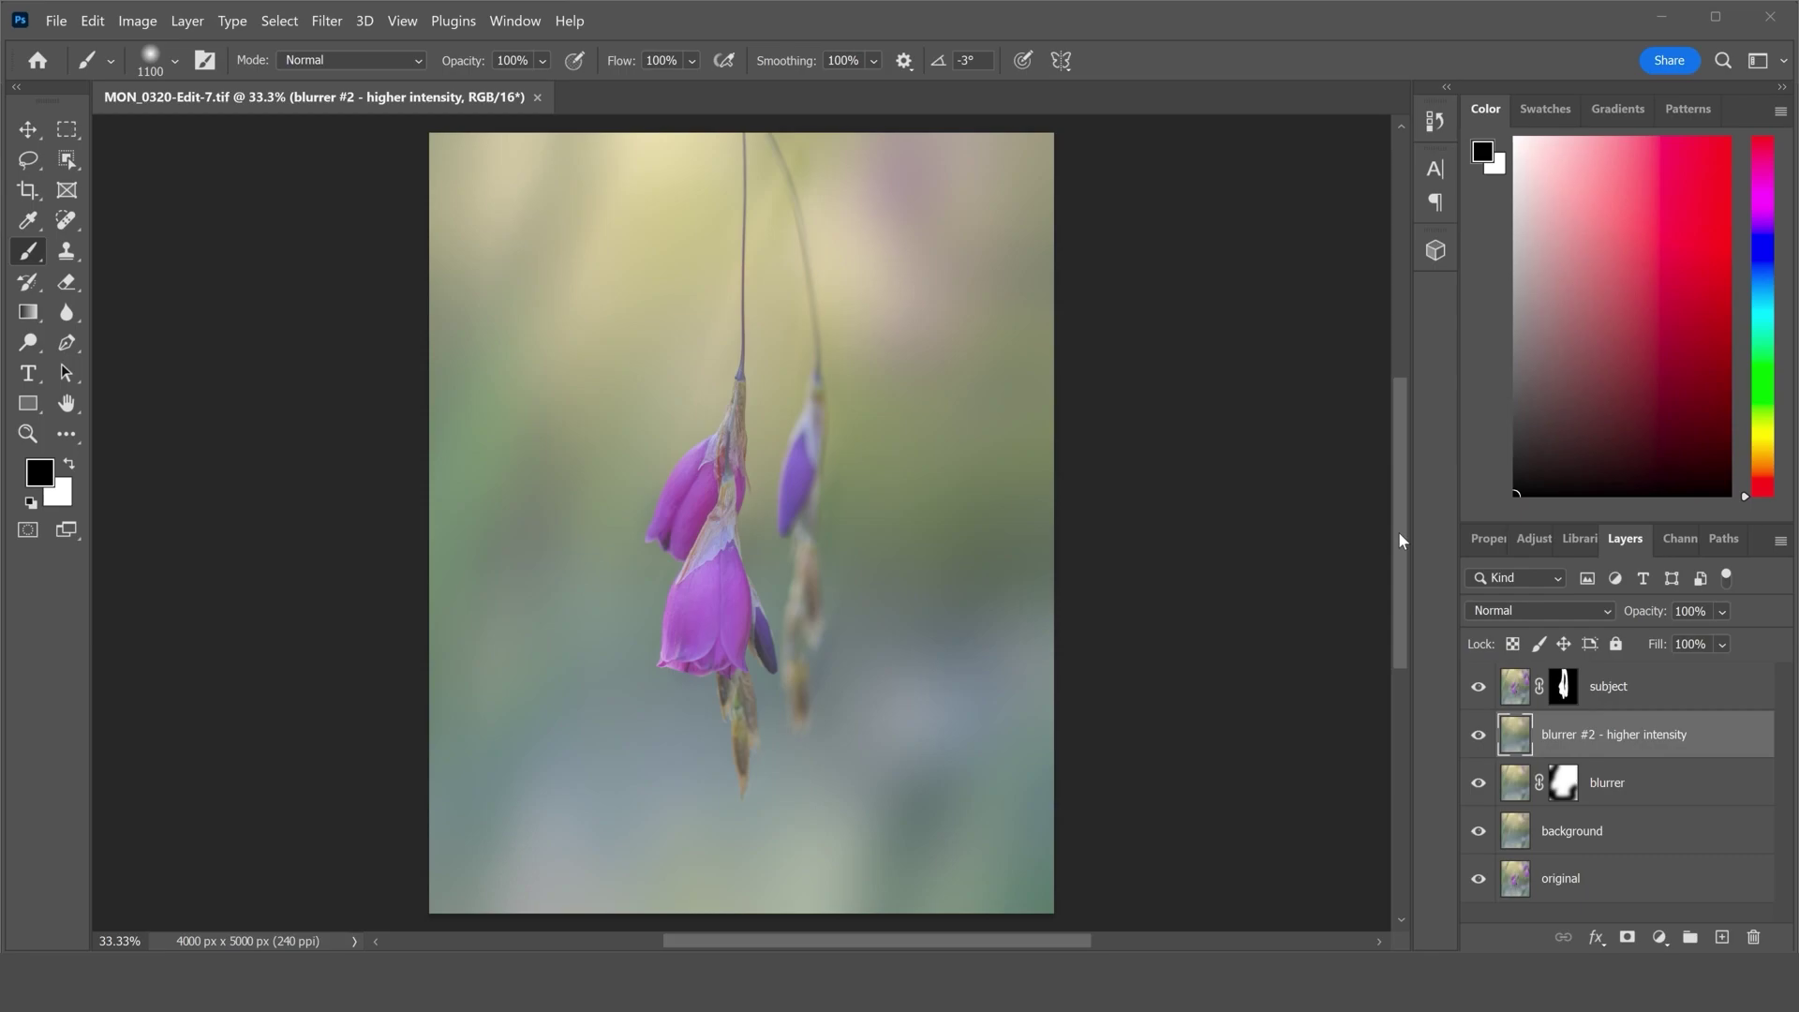
pyautogui.click(1630, 940)
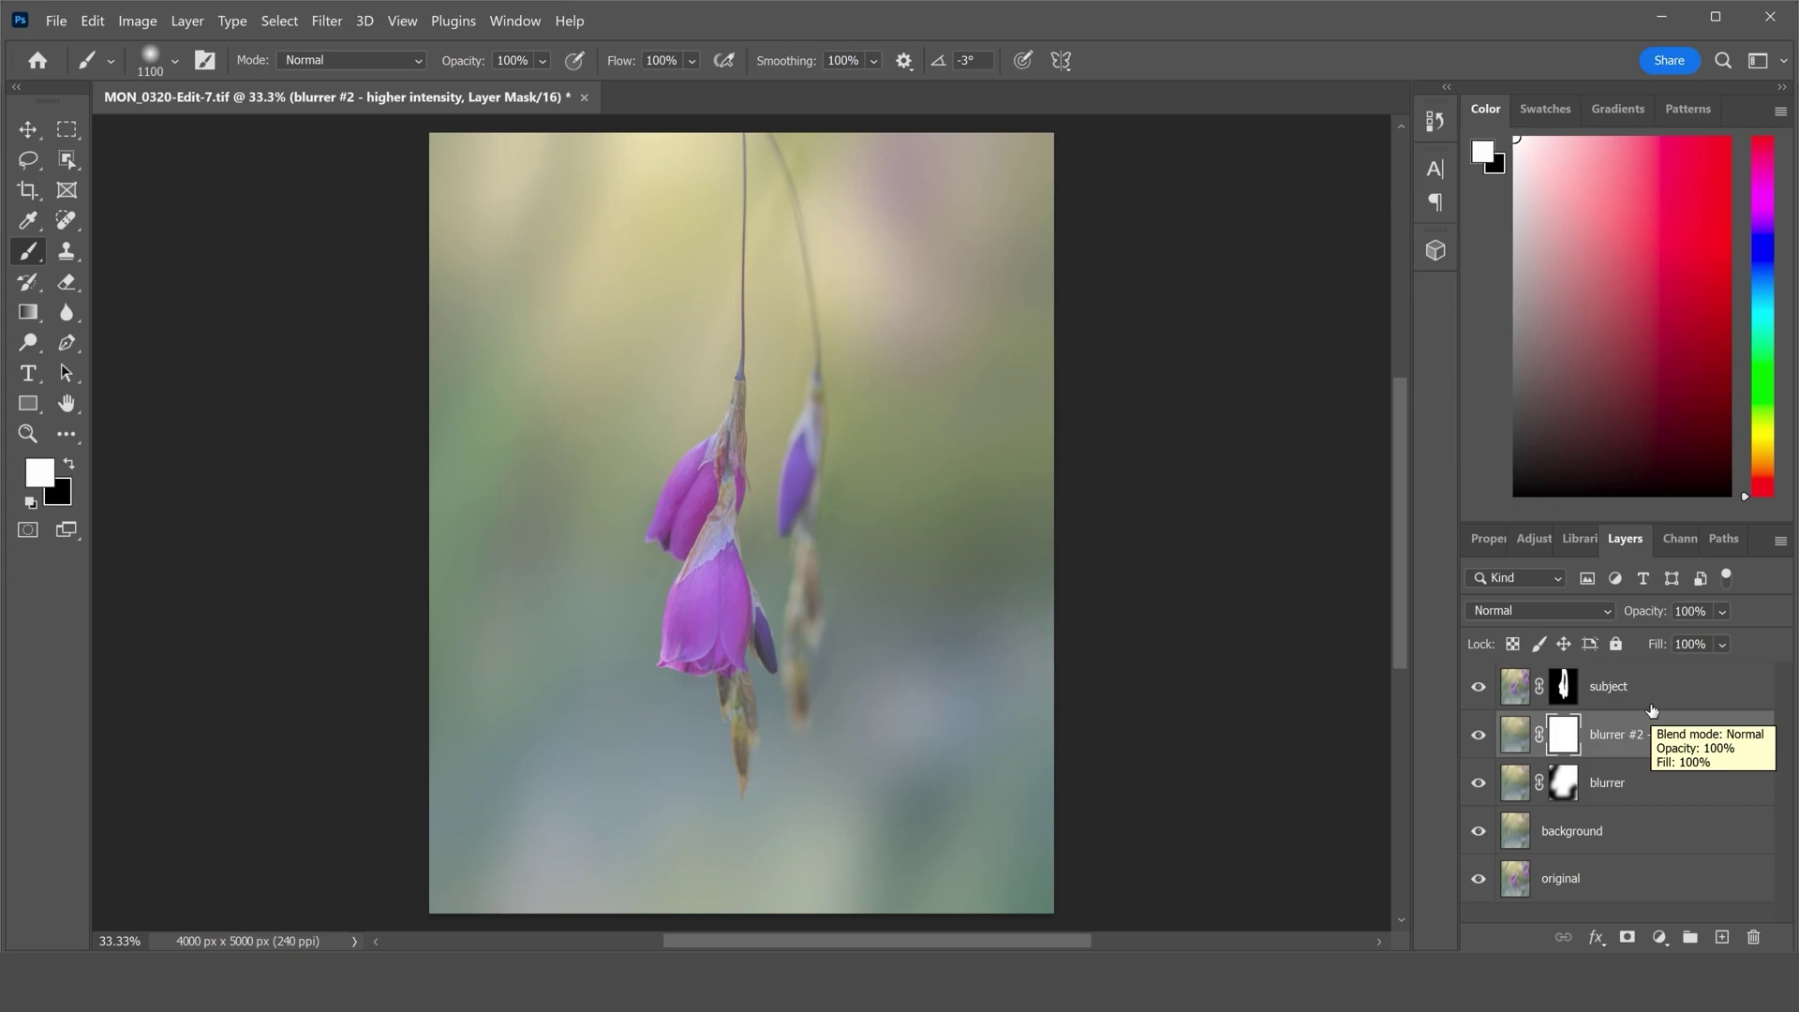
pyautogui.hotkey('ctrl', 'i')
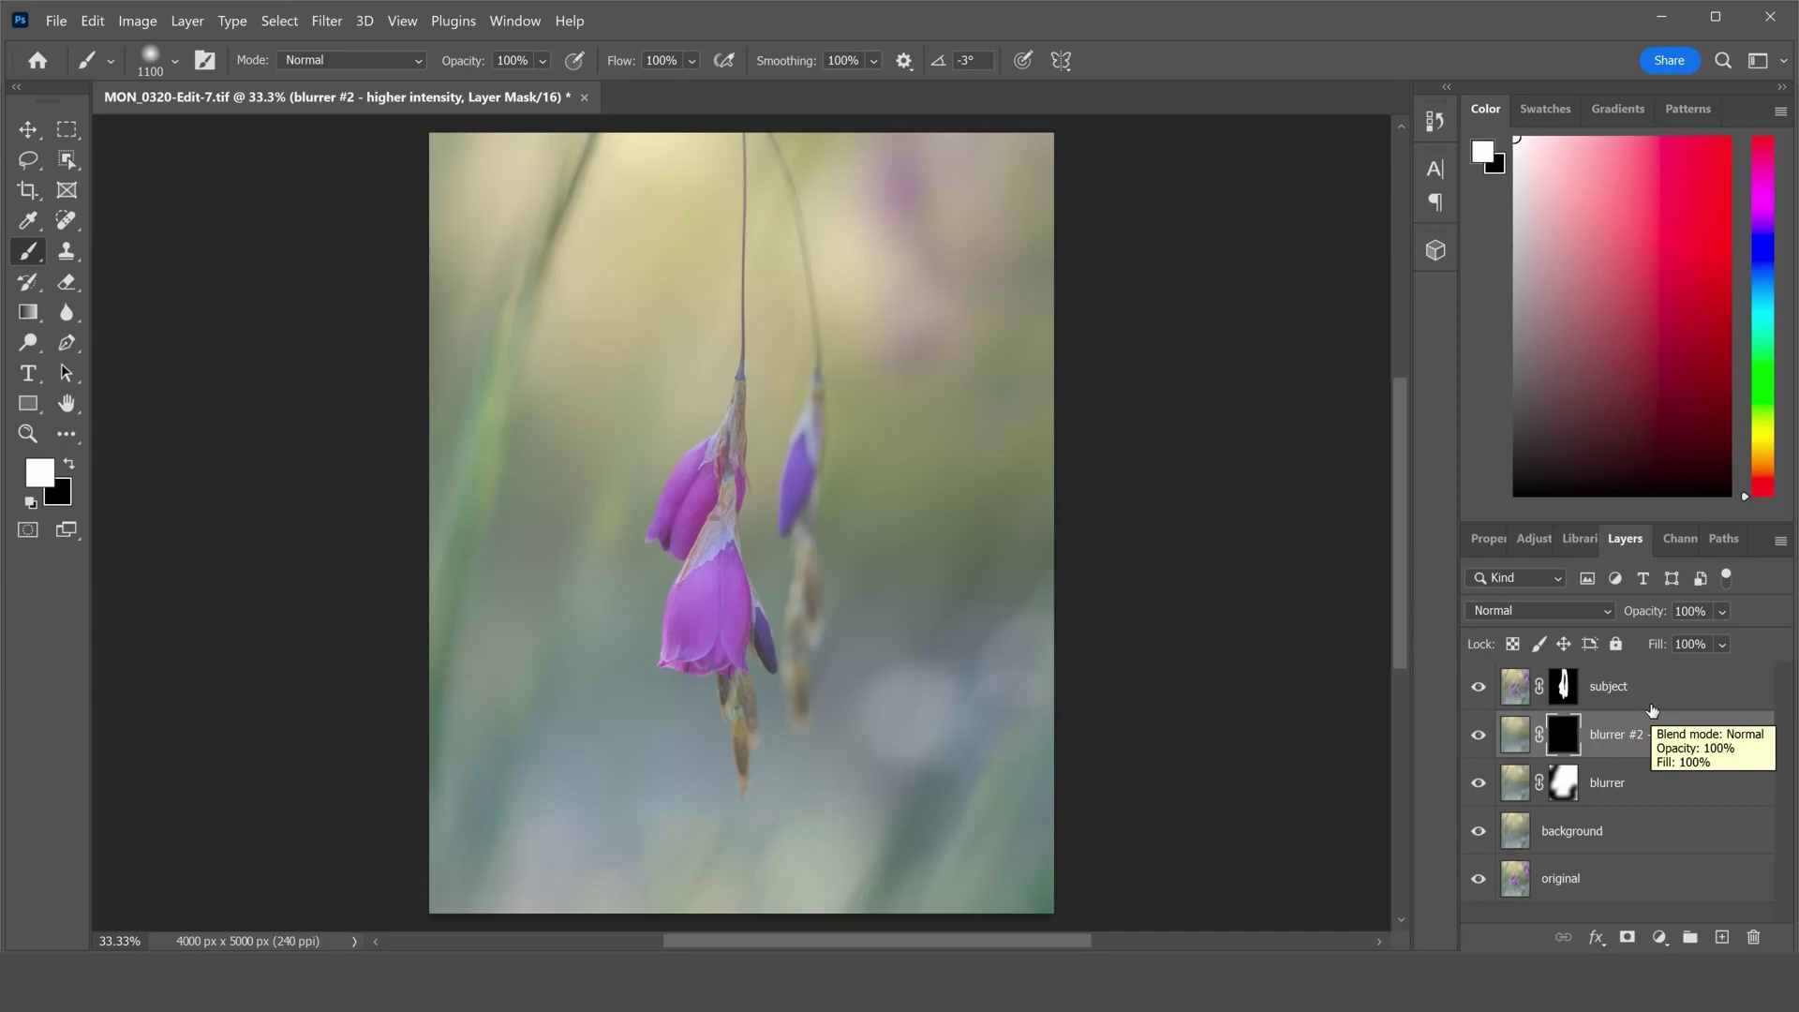
pyautogui.hotkey('ctrl', 's')
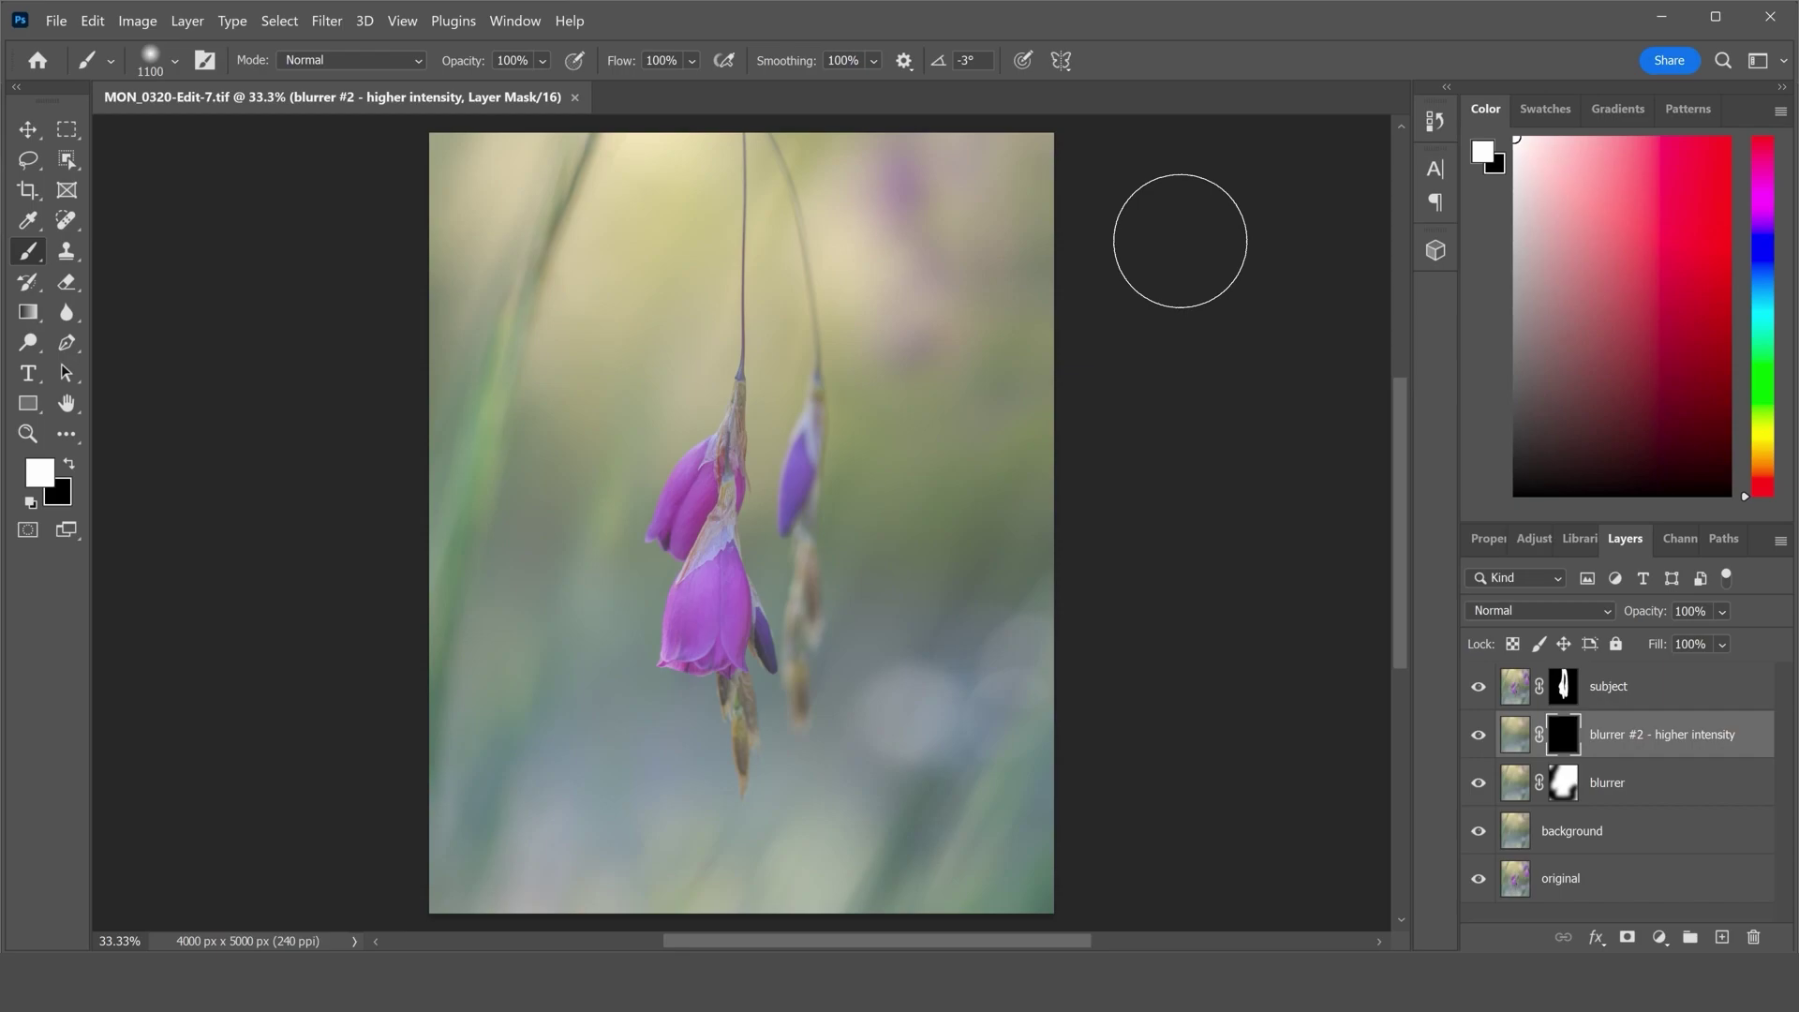
# Paint white on the "blurrer #2 - higher intensity" layer's mask over the out-of-focus purple flower in the photo's upper-right area
pyautogui.hotkey('ctrl', '2')
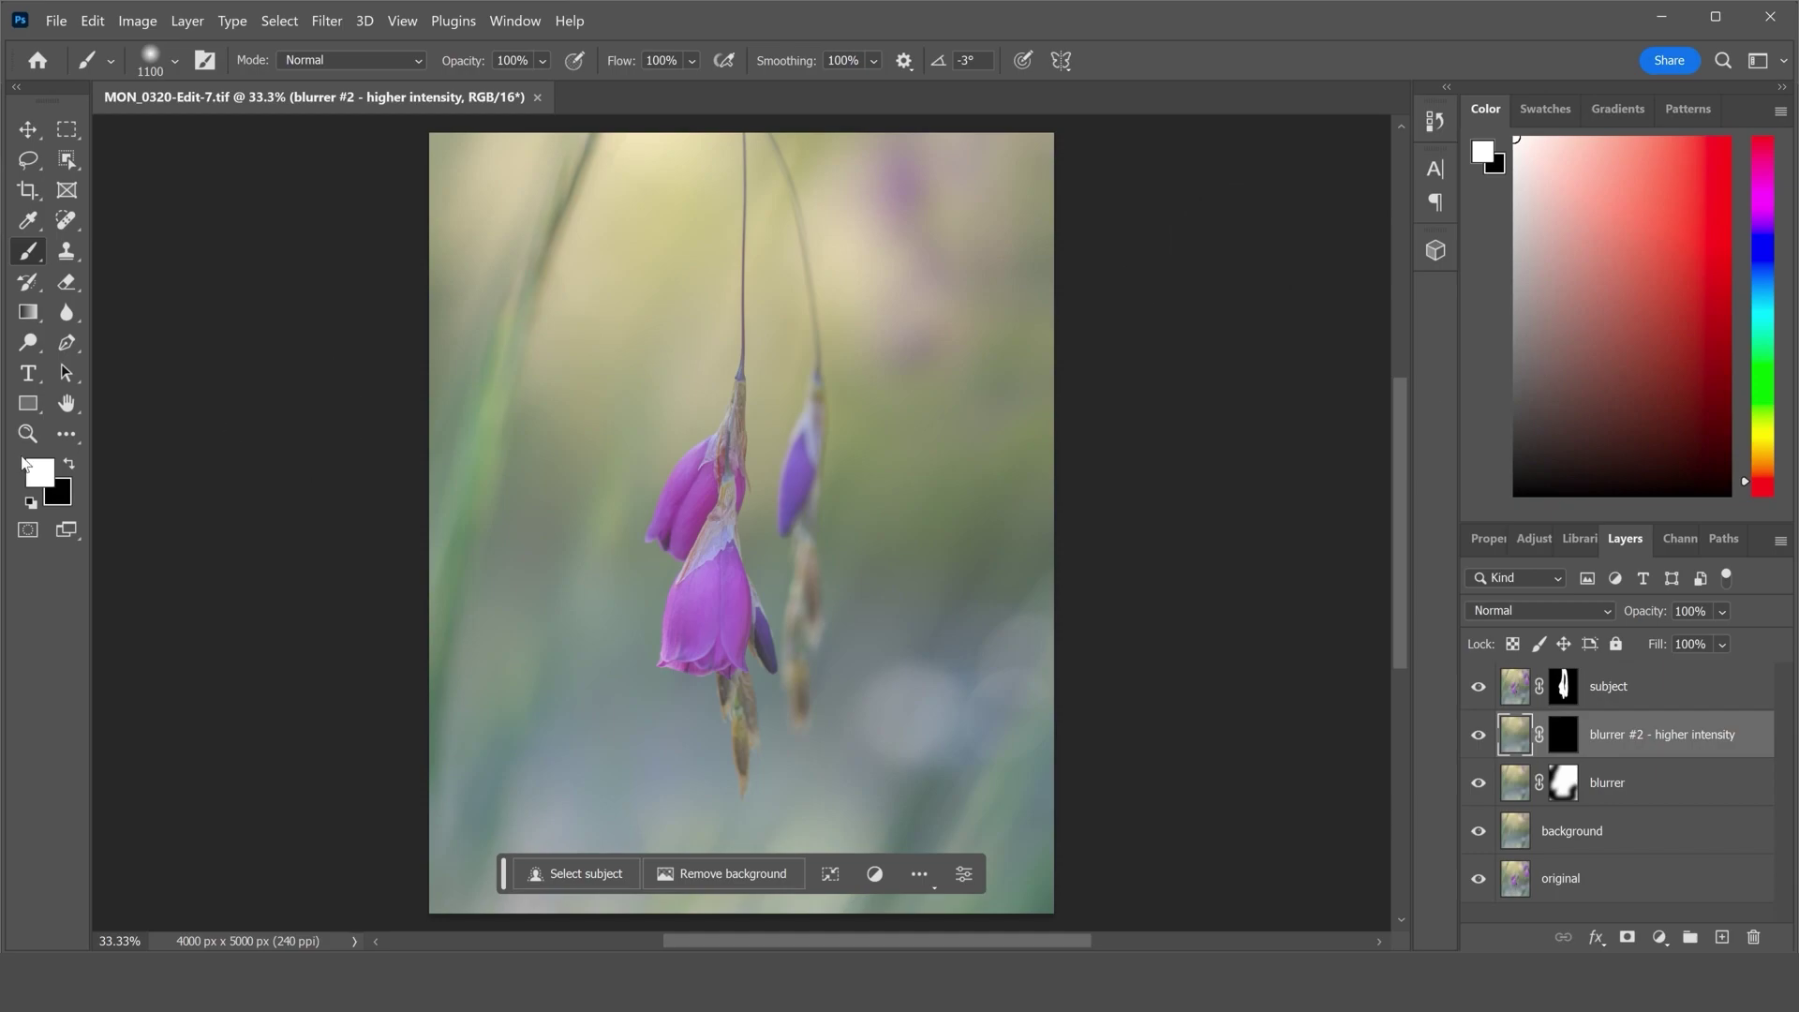
pyautogui.click(1570, 746)
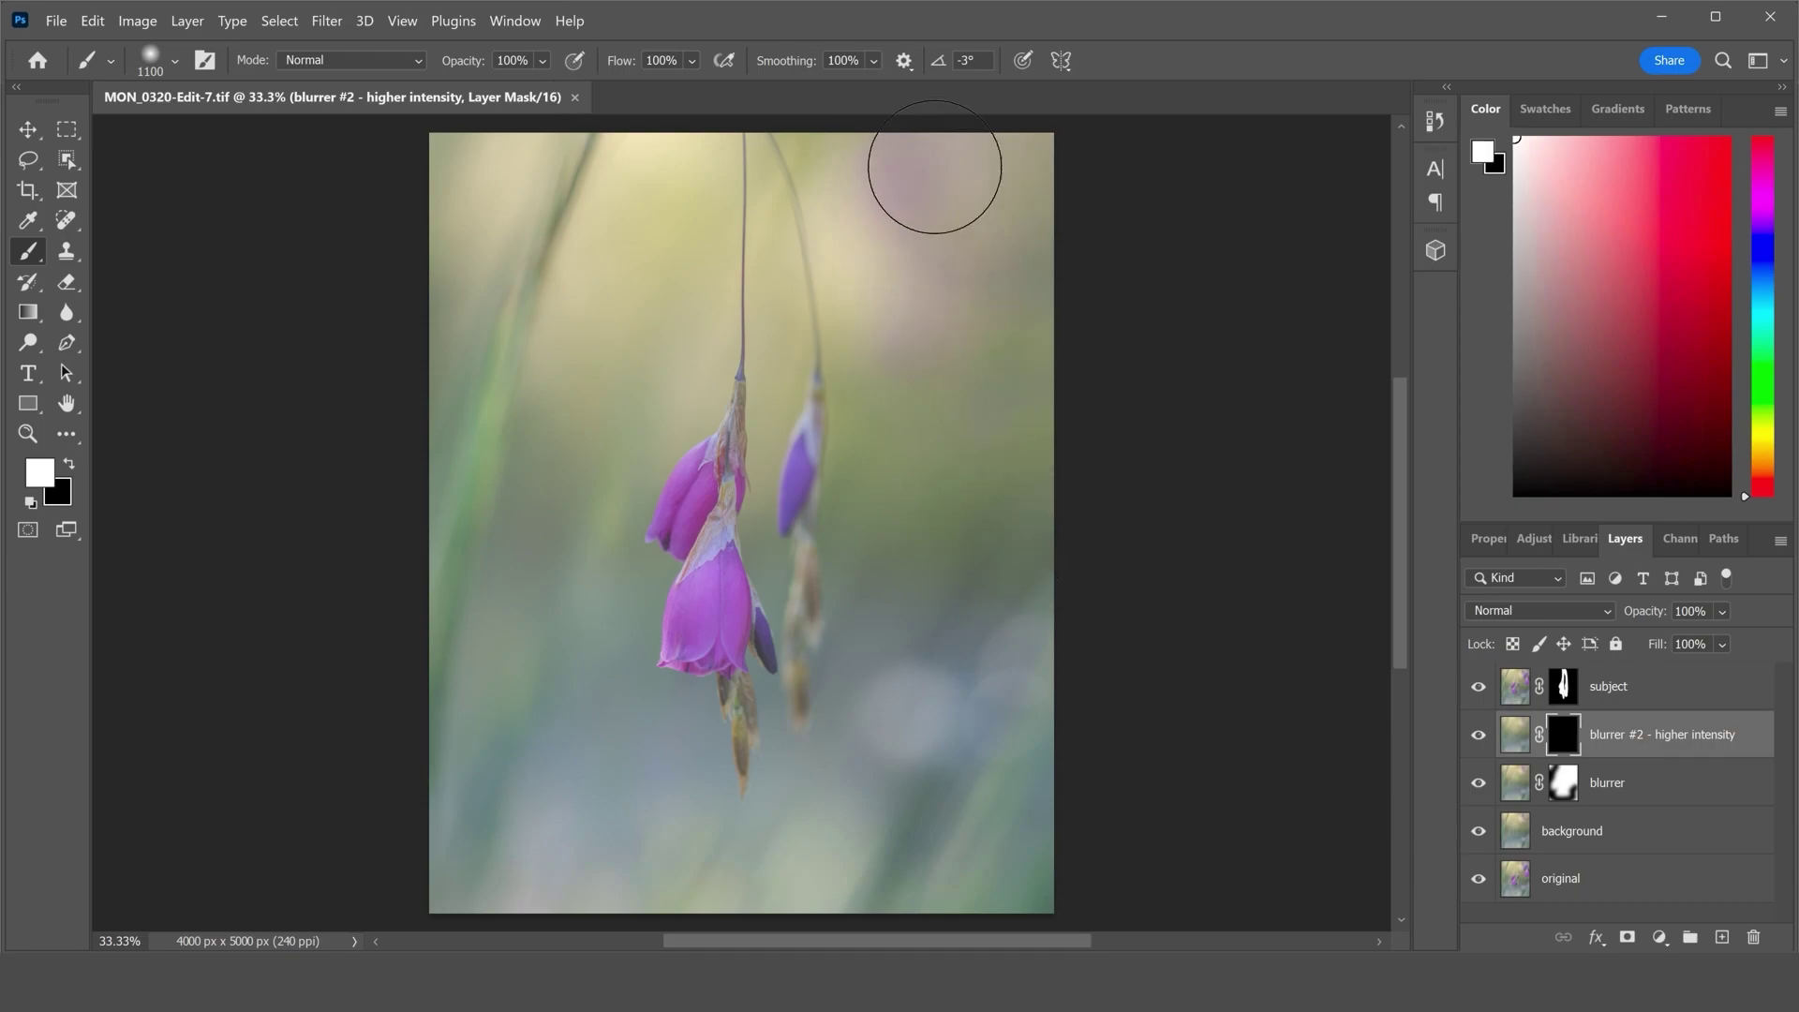
pyautogui.moveTo(910, 149)
pyautogui.mouseDown()
pyautogui.moveTo(1066, 257)
pyautogui.moveTo(1223, 321)
pyautogui.moveTo(1144, 316)
pyautogui.moveTo(1099, 277)
pyautogui.moveTo(1067, 216)
pyautogui.mouseUp()
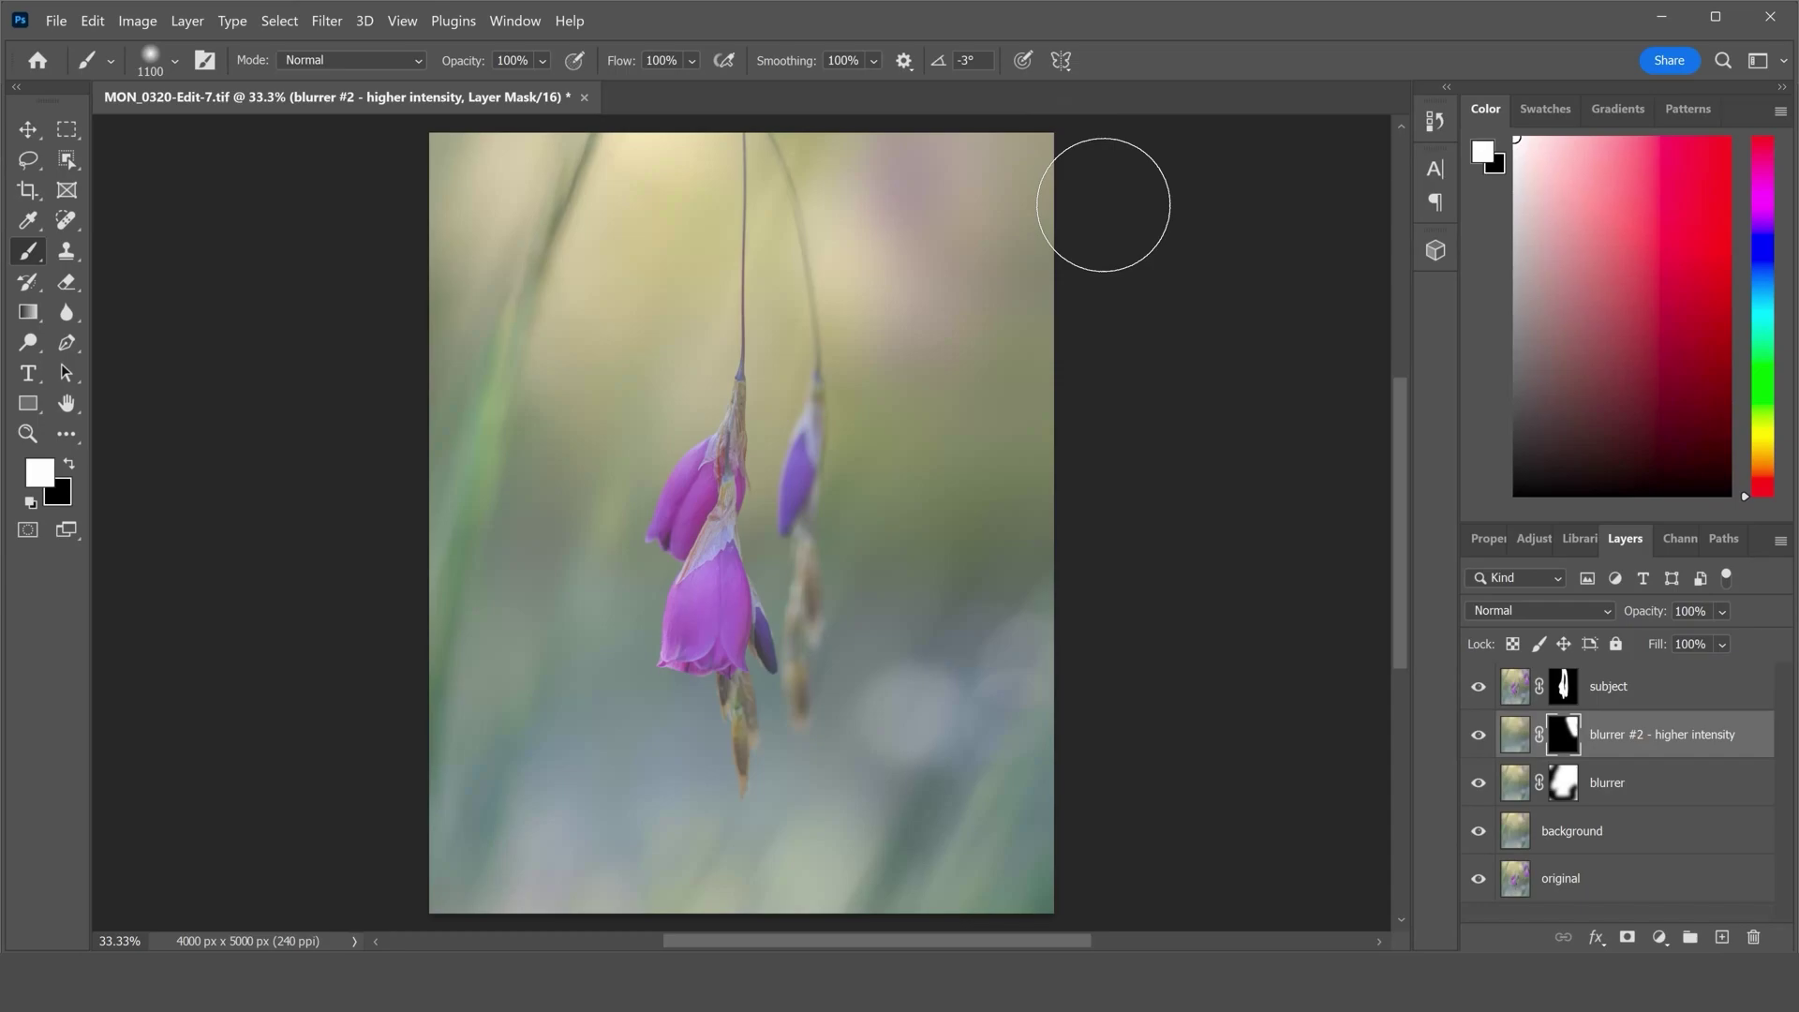
# Soften the "blurrer #2 - higher intensity" mask with a Gaussian Blur of 184.9 pixels radius and save the document
pyautogui.click(321, 22)
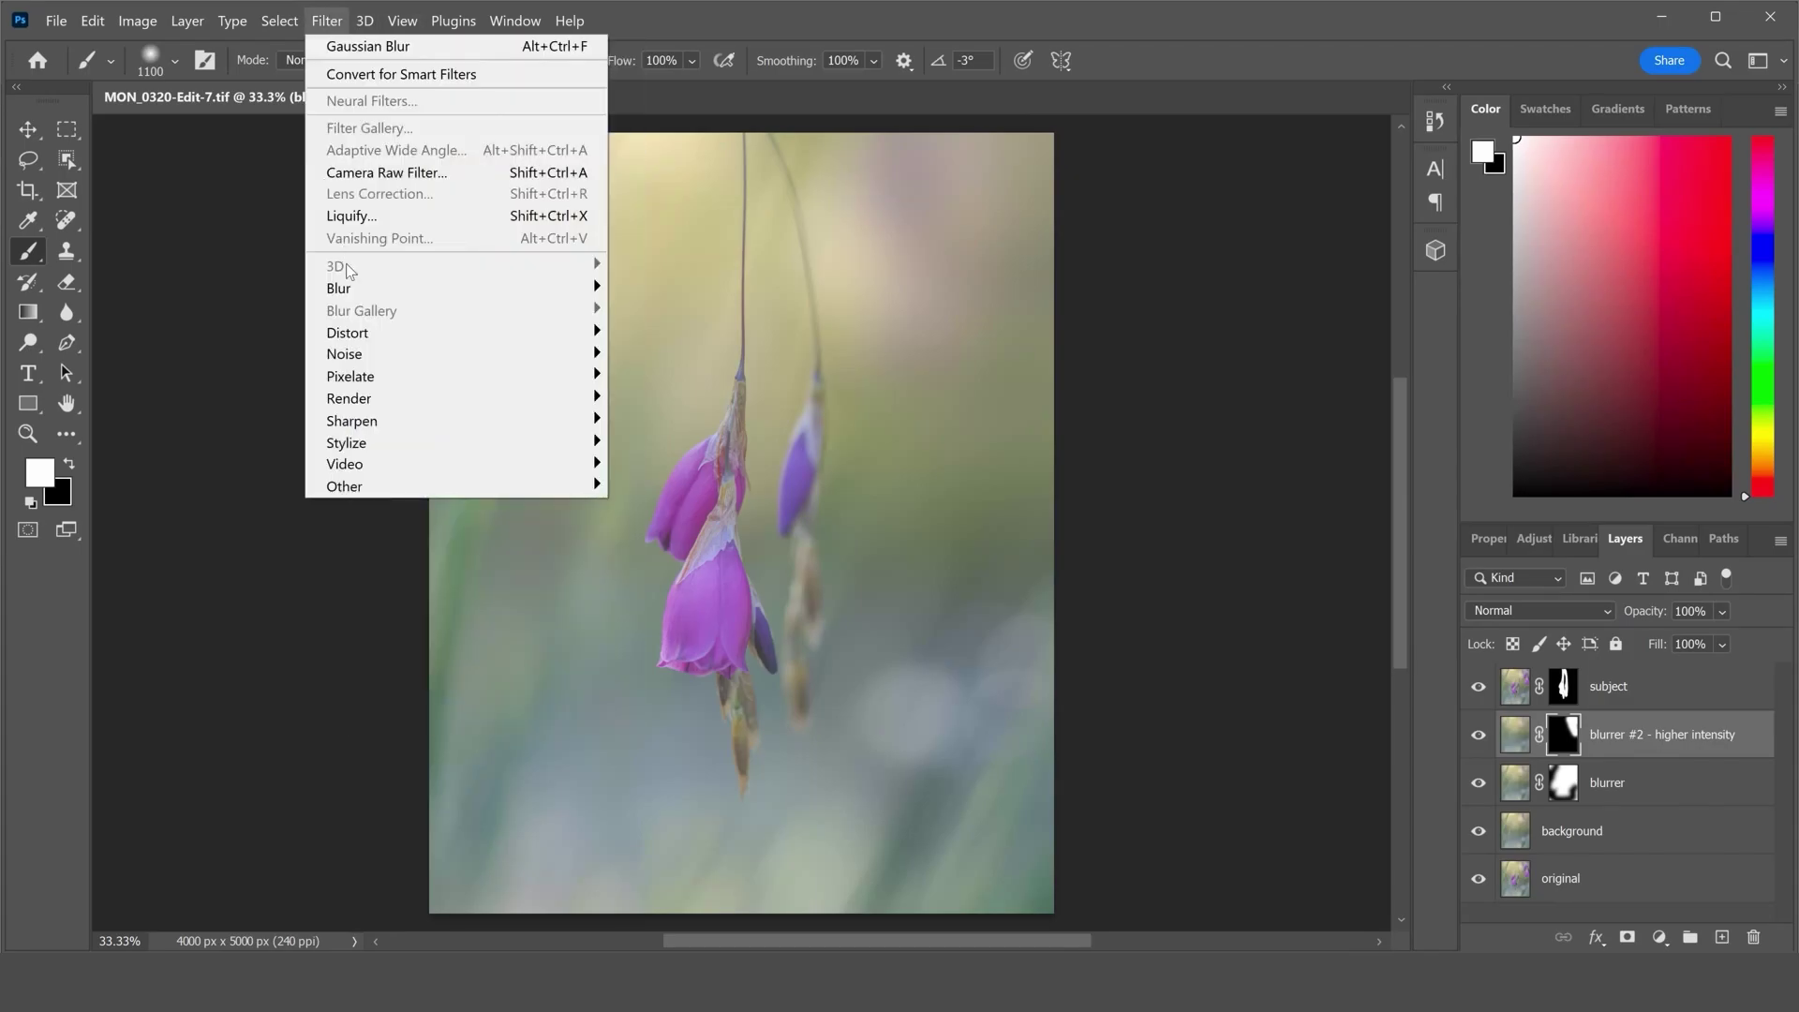
pyautogui.moveTo(352, 289)
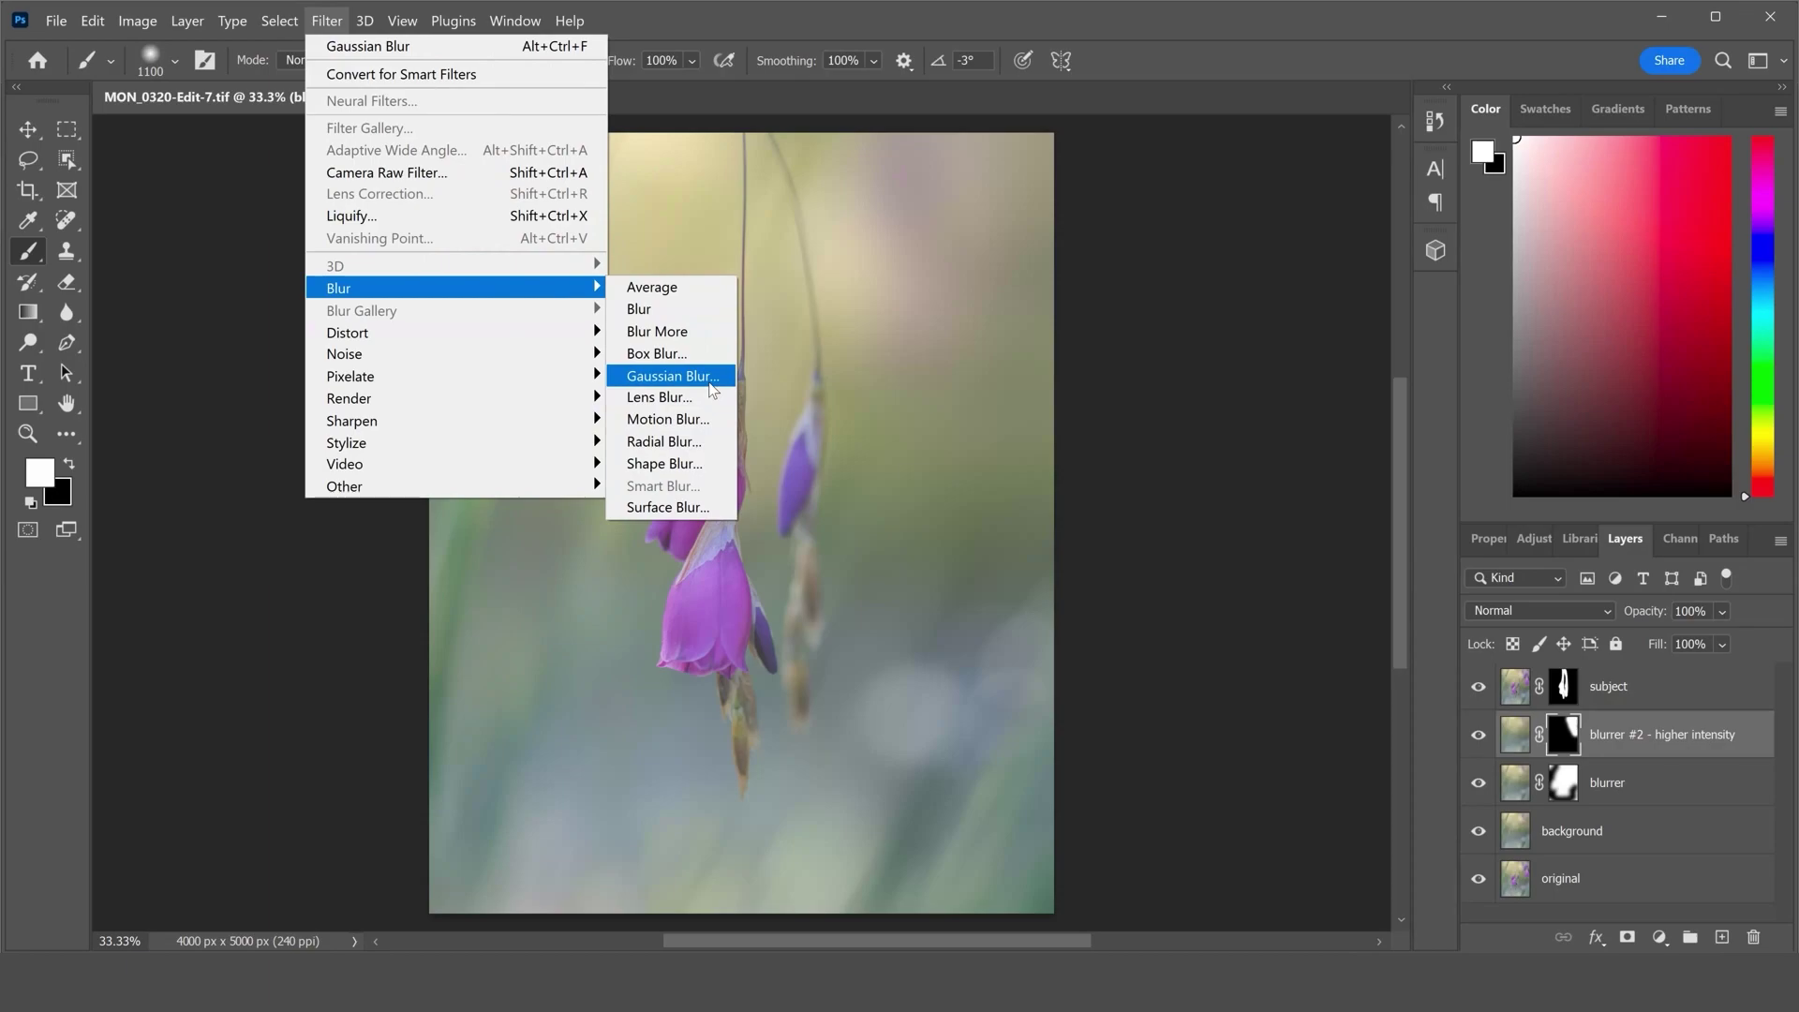
pyautogui.click(673, 375)
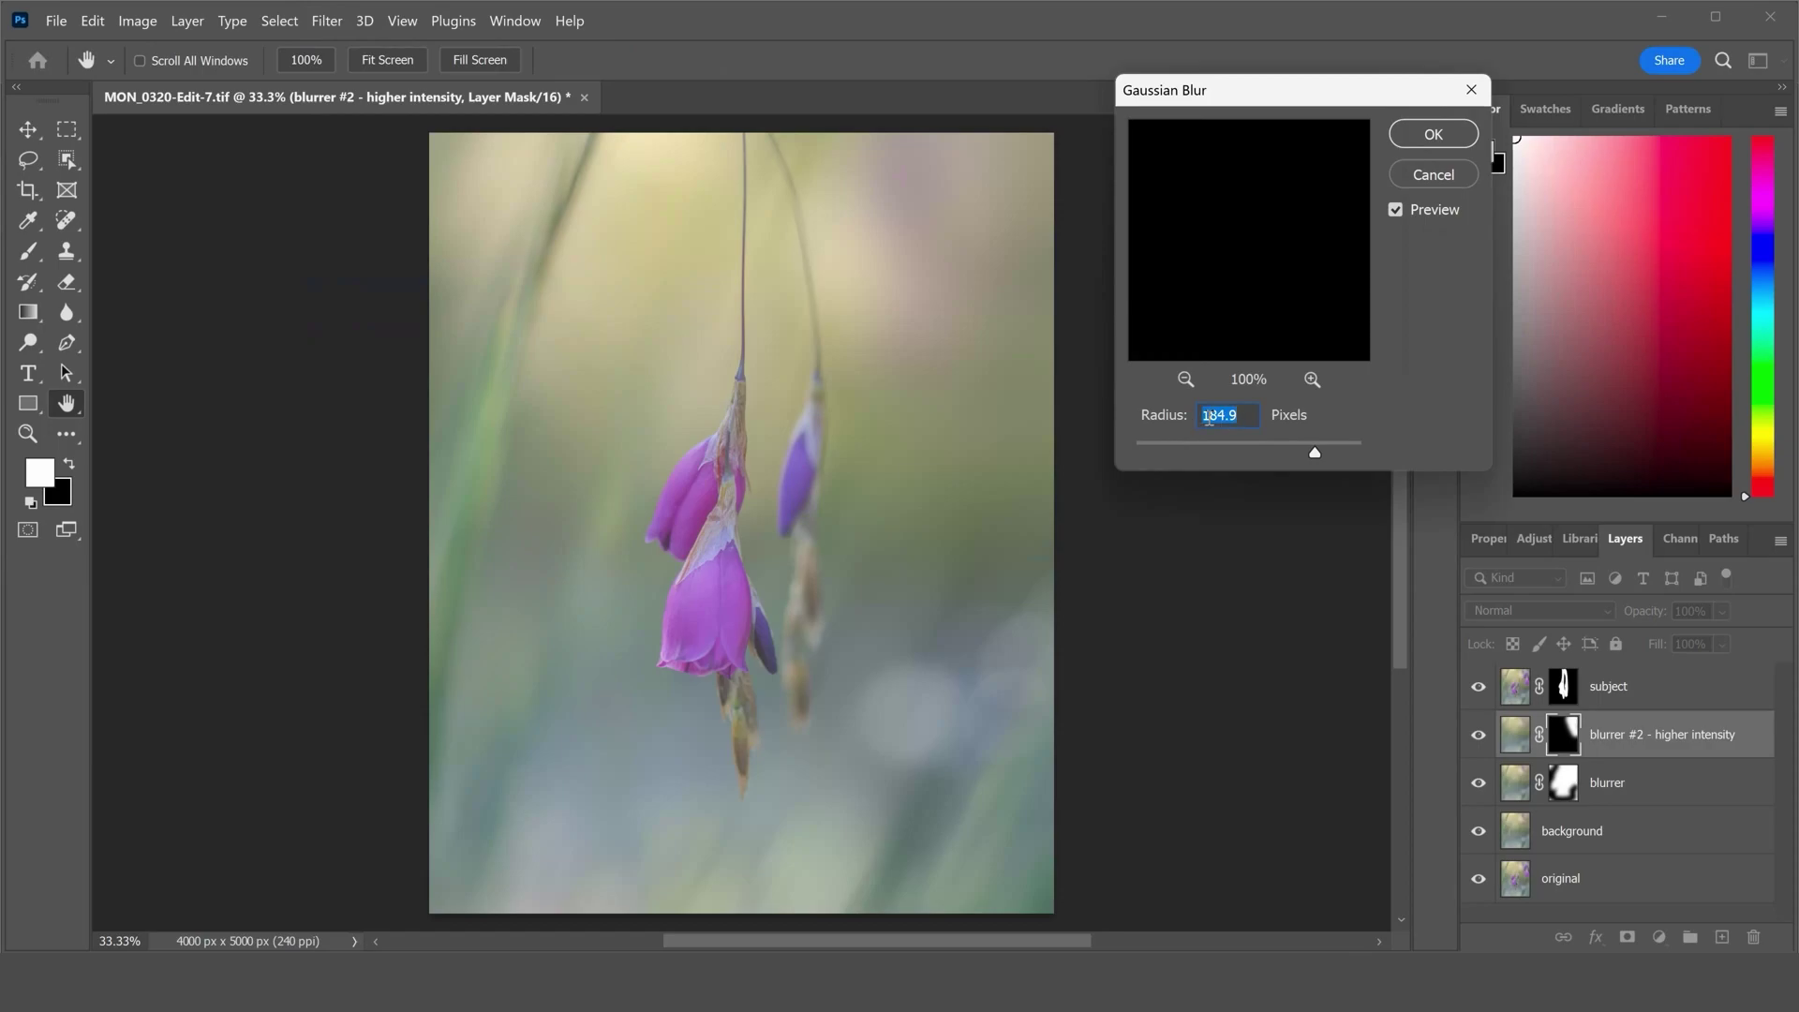
pyautogui.click(1416, 131)
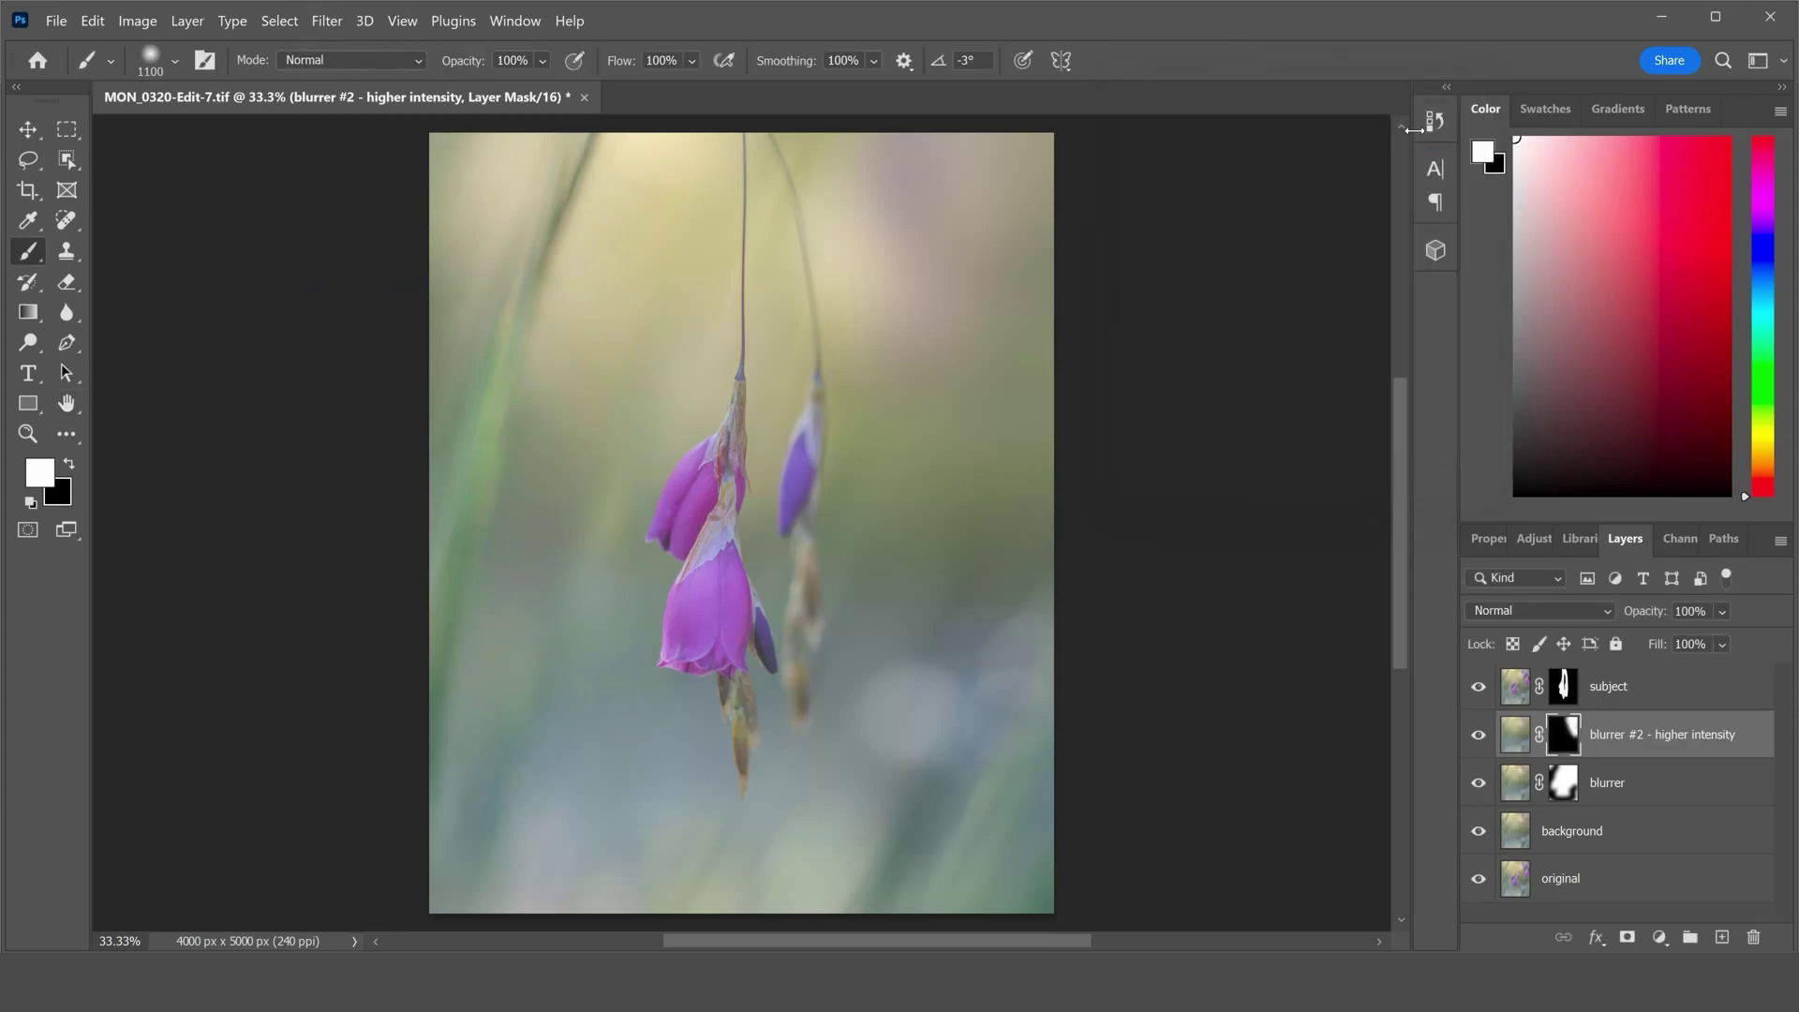
pyautogui.hotkey('ctrl', 's')
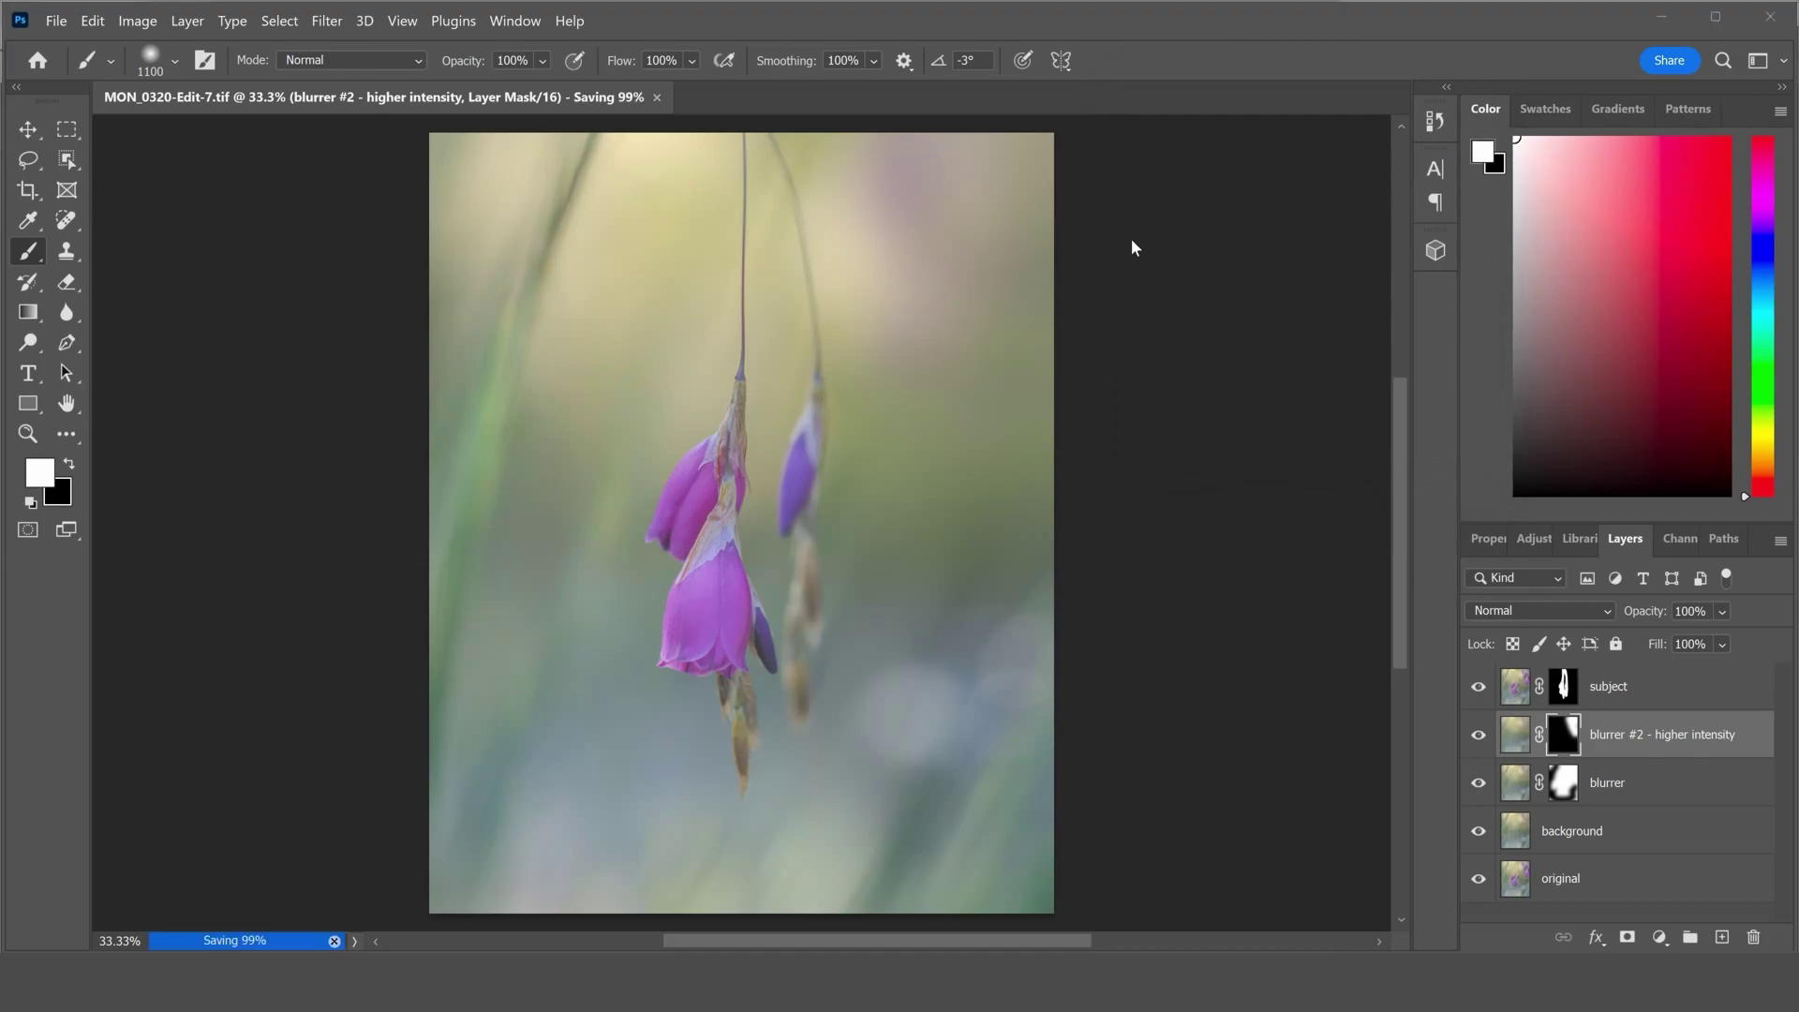